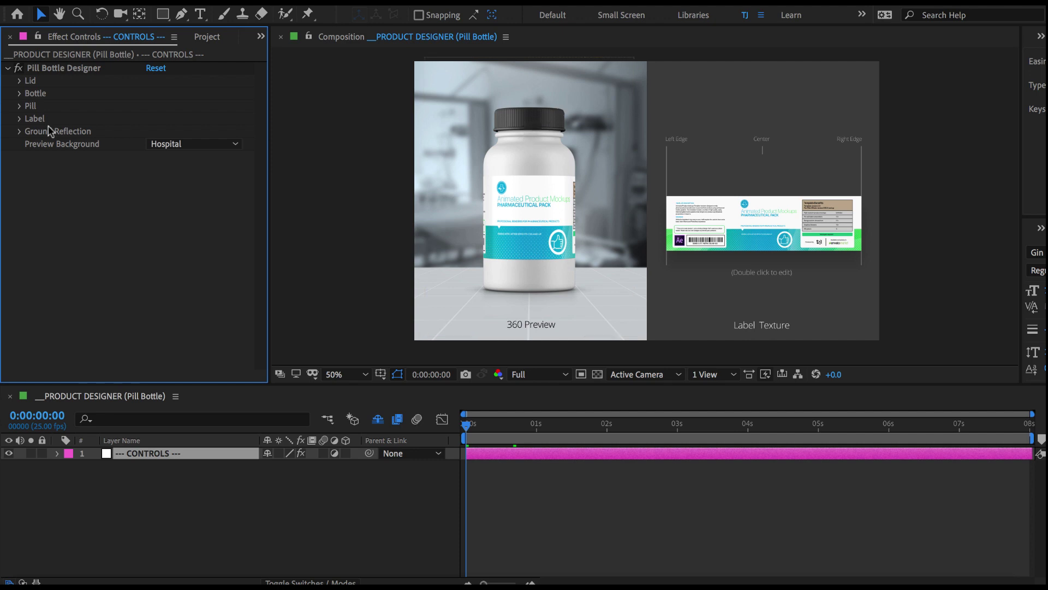
# Try Lid 01 and Lid 03 as the bottle's lid type, and return it to Lid 05
pyautogui.click(20, 81)
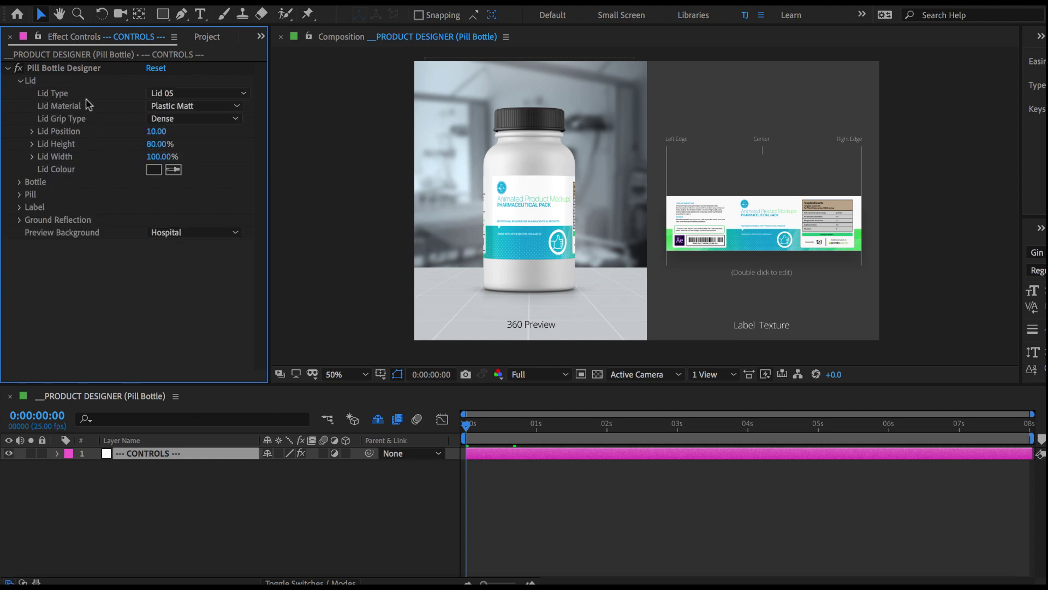
pyautogui.click(175, 93)
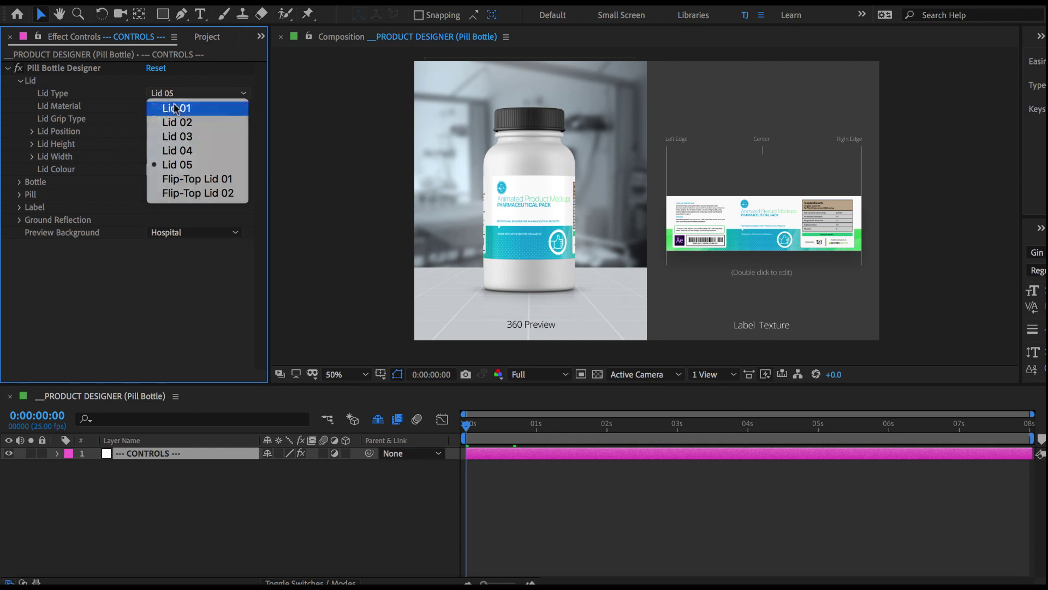
pyautogui.click(175, 108)
pyautogui.press('.')
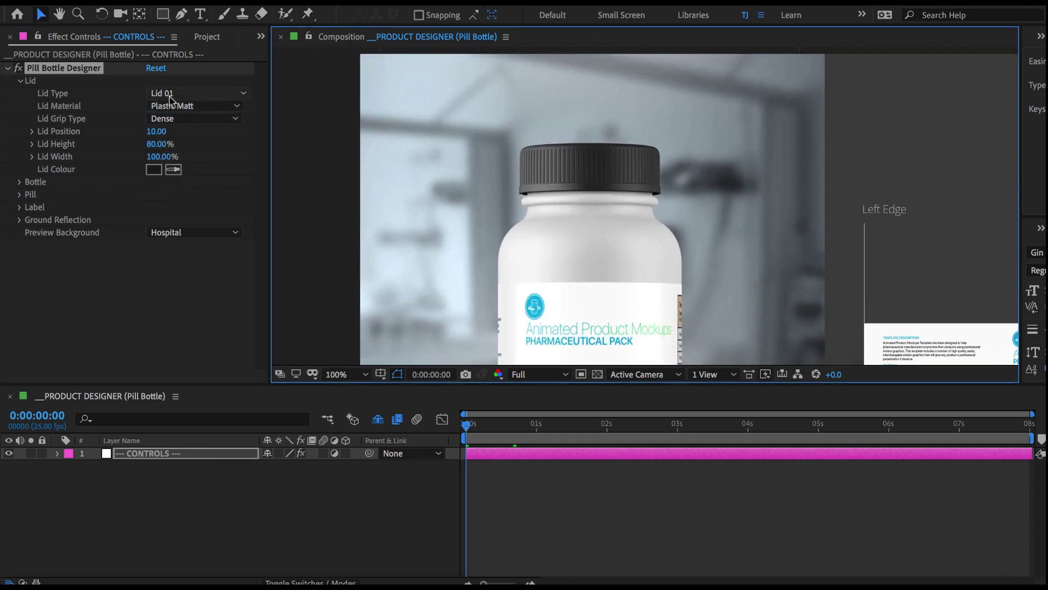
pyautogui.click(177, 97)
pyautogui.click(183, 134)
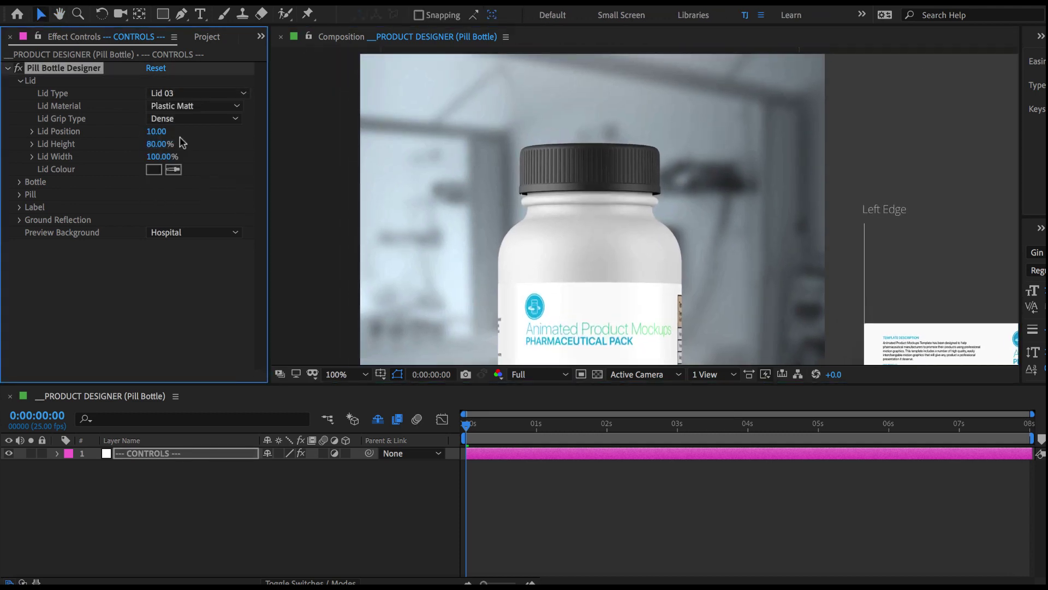
pyautogui.click(189, 94)
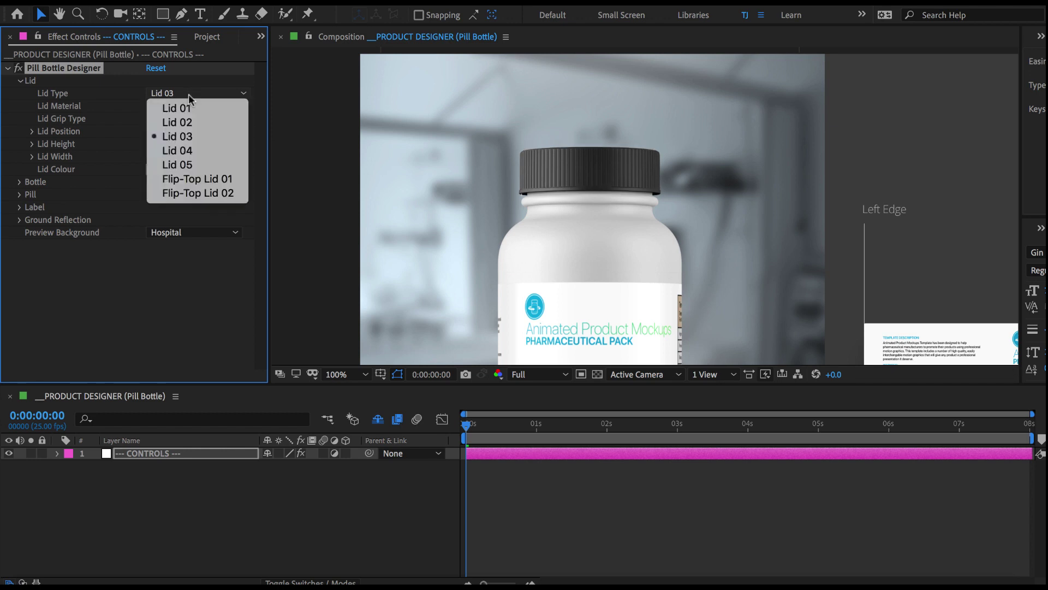
pyautogui.click(186, 164)
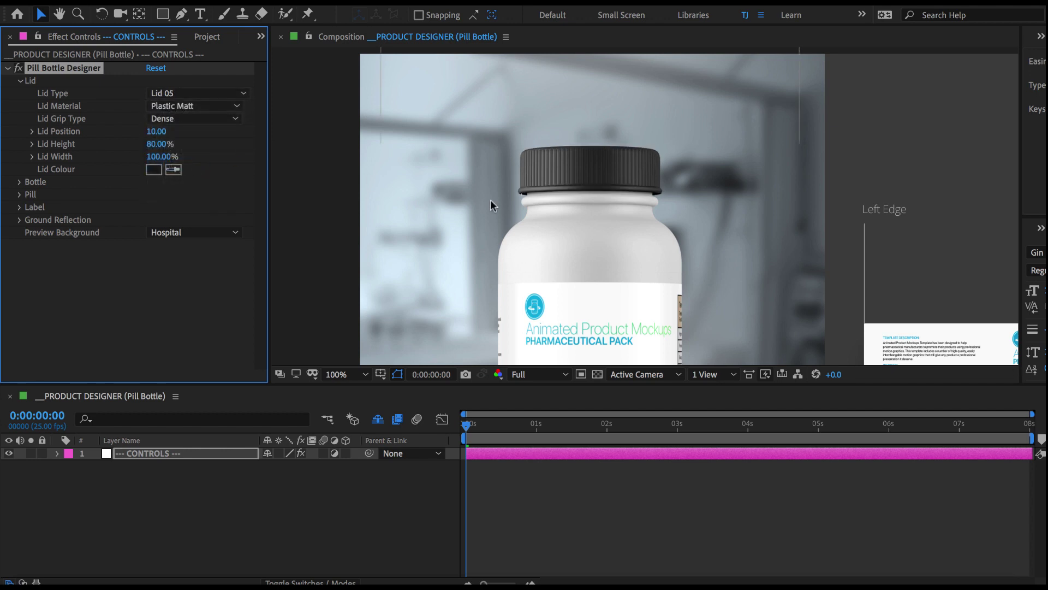
# Try Plastic Glossy, Aluminum and Chrome as the lid material, and return it to Plastic Matt
pyautogui.click(199, 107)
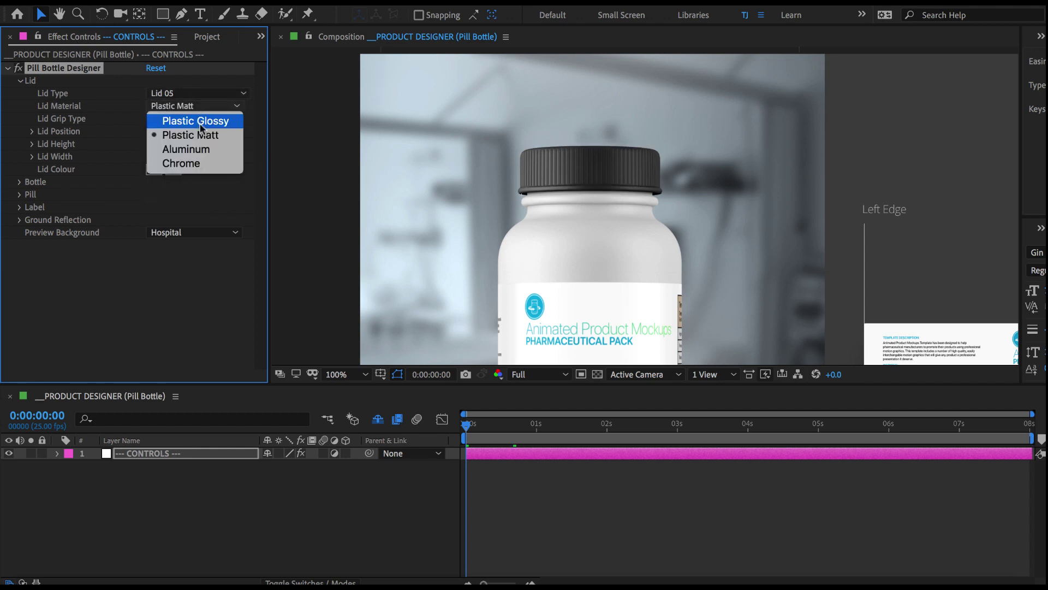
pyautogui.click(201, 125)
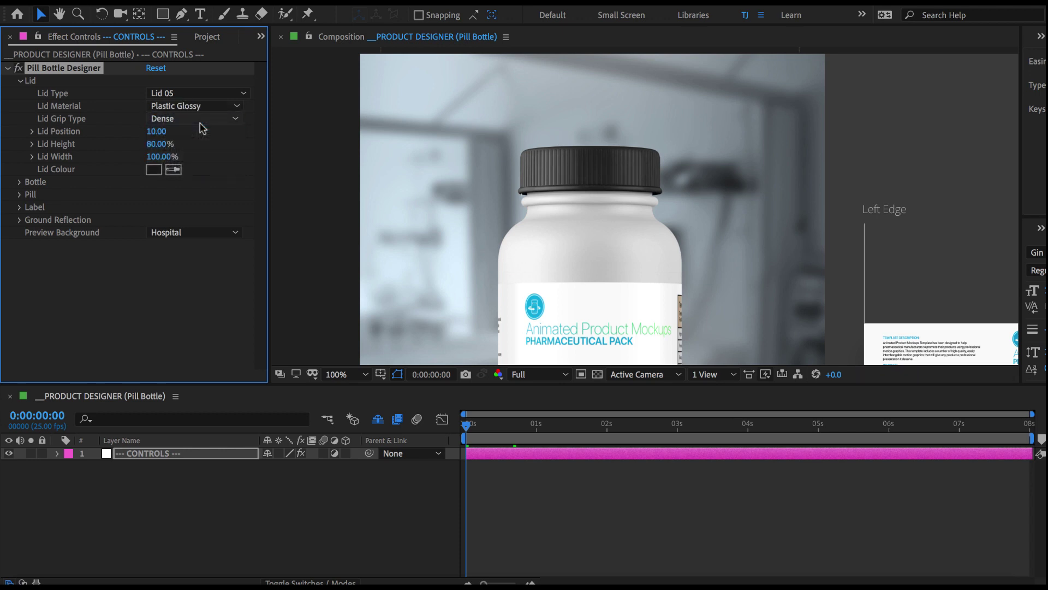
pyautogui.click(198, 106)
pyautogui.click(194, 144)
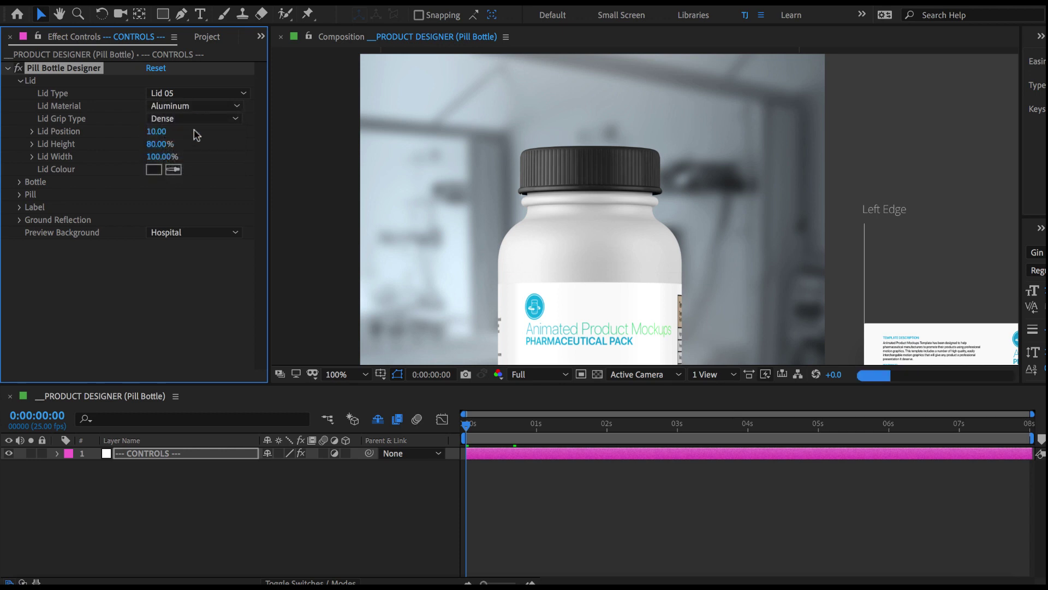
pyautogui.click(197, 108)
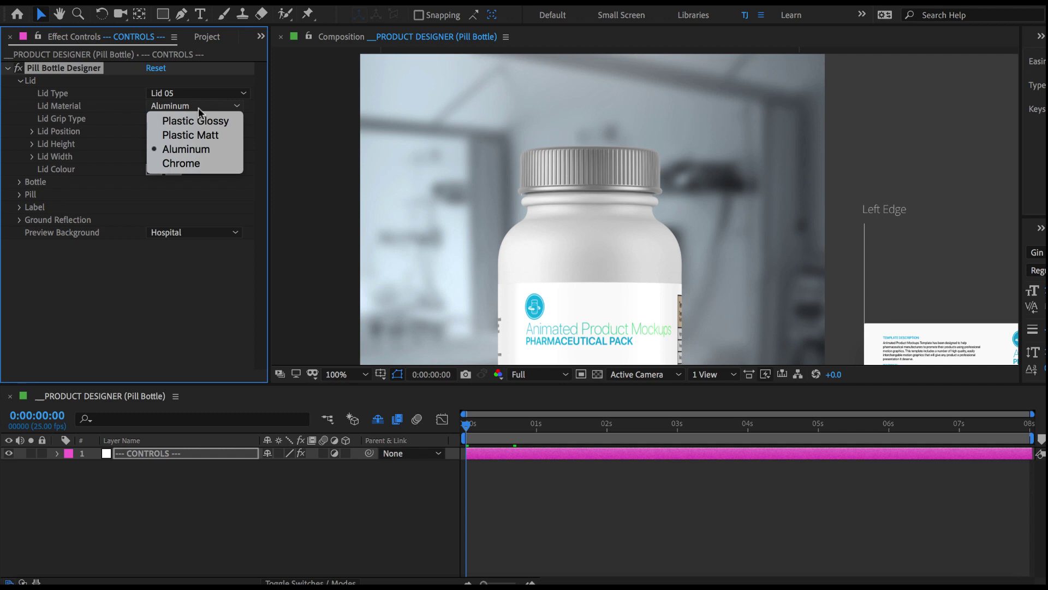
pyautogui.click(200, 163)
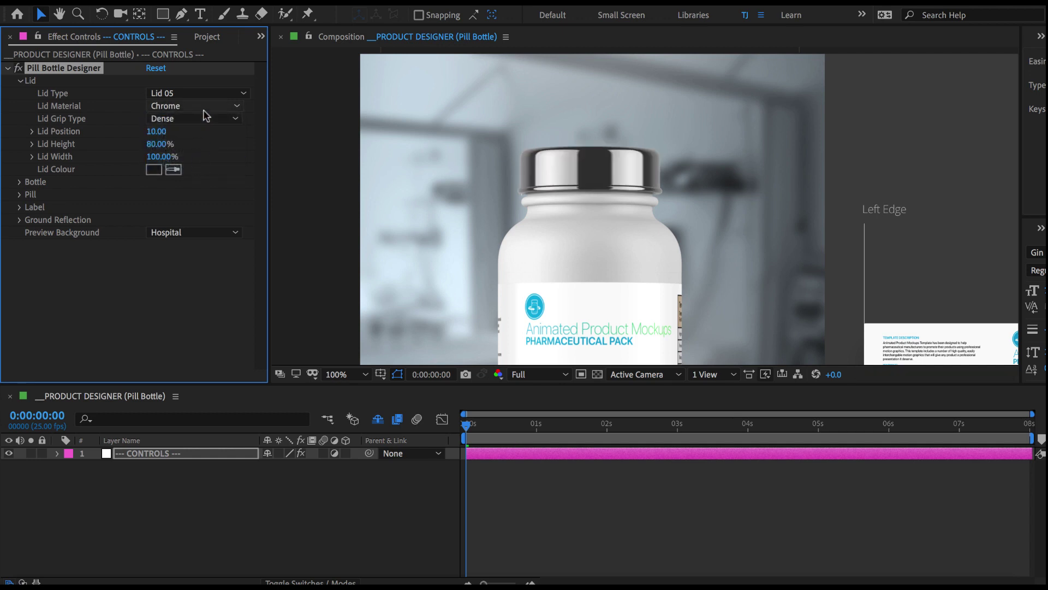
pyautogui.click(190, 106)
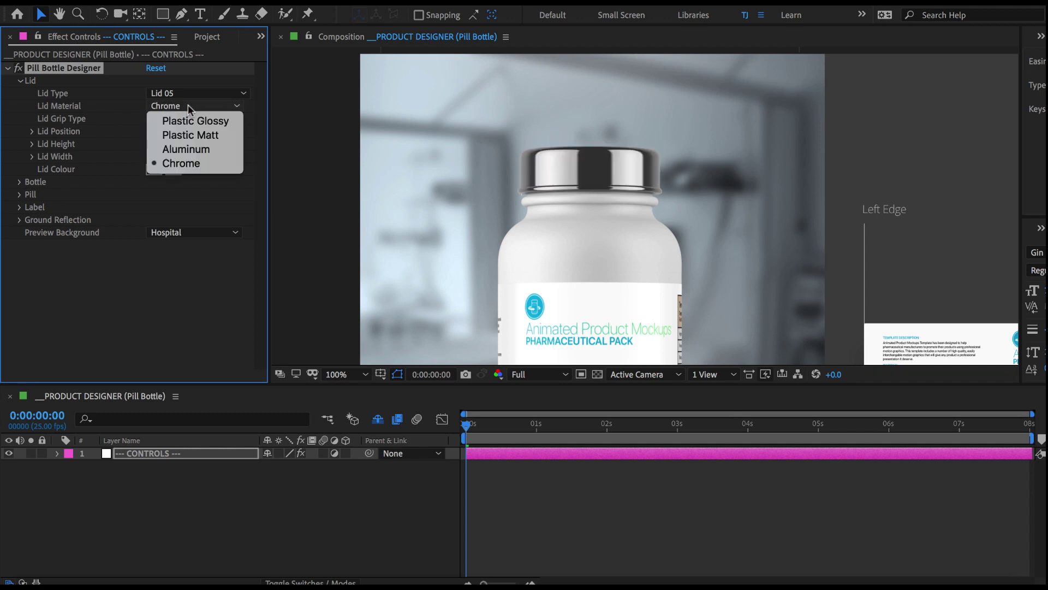
pyautogui.click(190, 136)
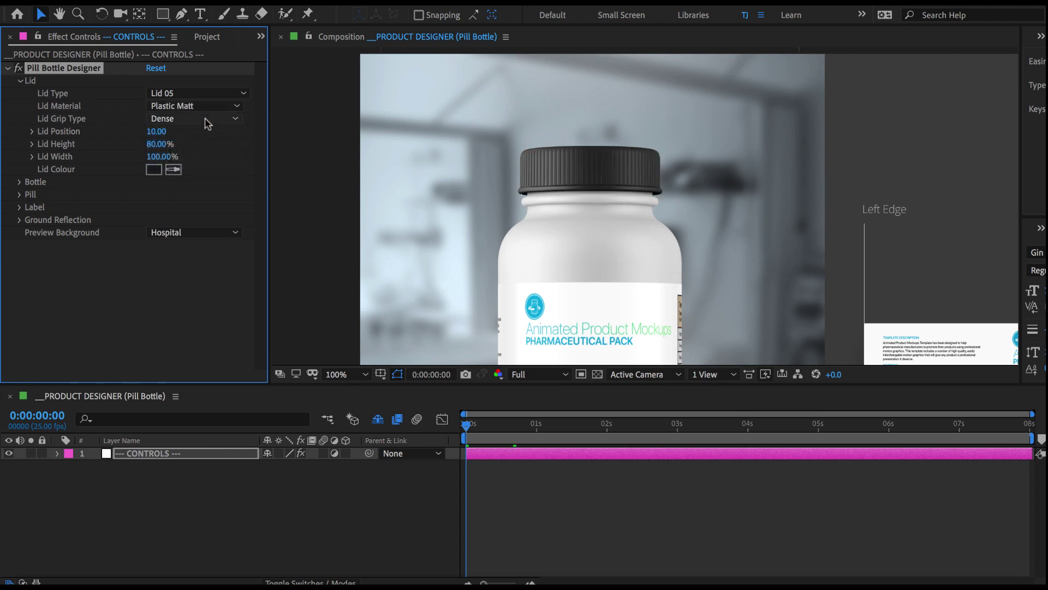
# Try the Large grip type on the lid, and return it to Dense
pyautogui.click(206, 121)
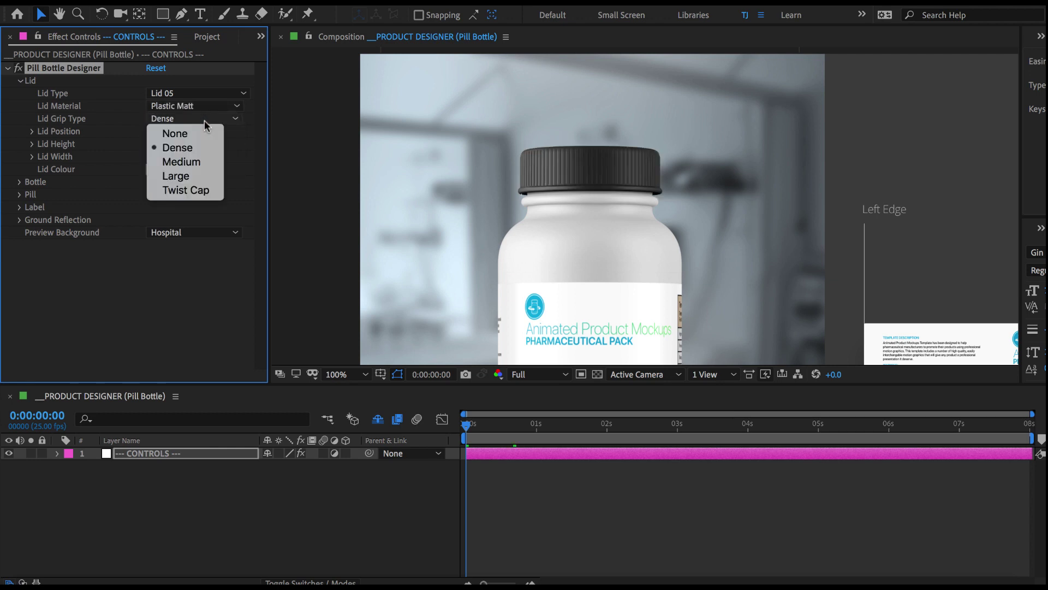
pyautogui.click(195, 175)
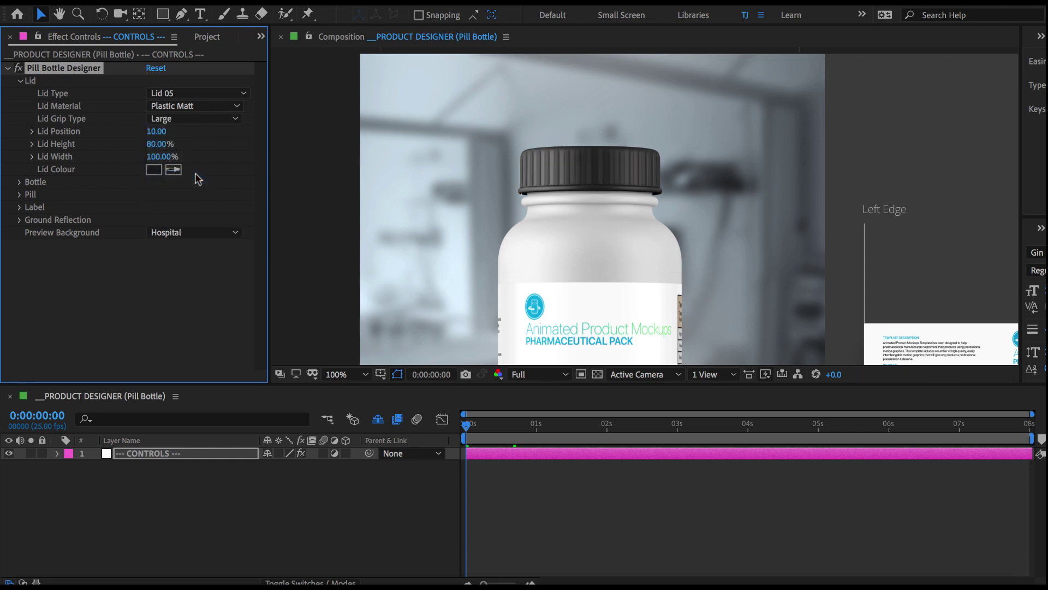
pyautogui.click(187, 120)
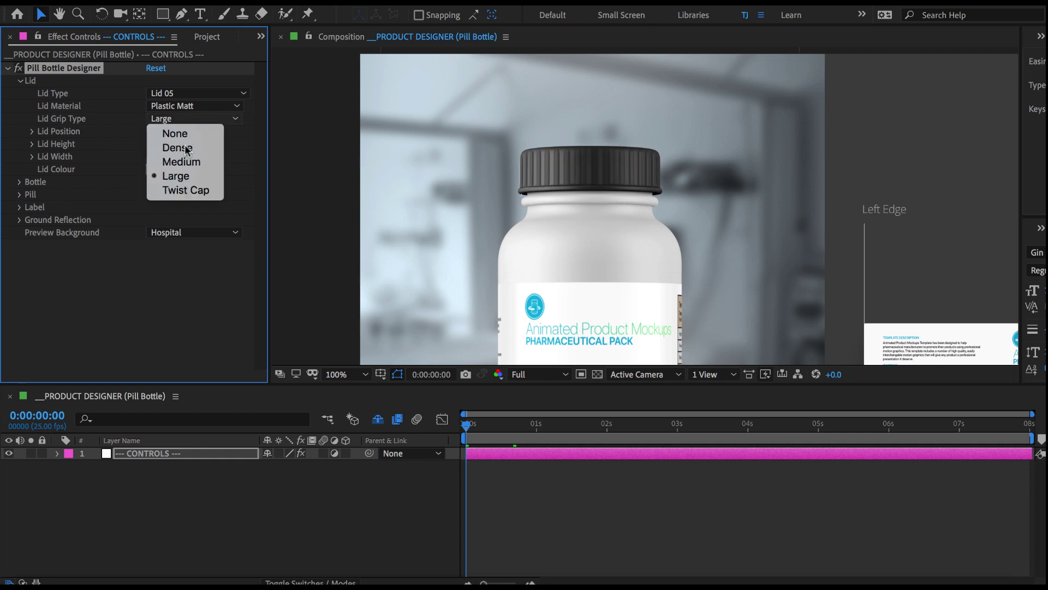
pyautogui.click(187, 147)
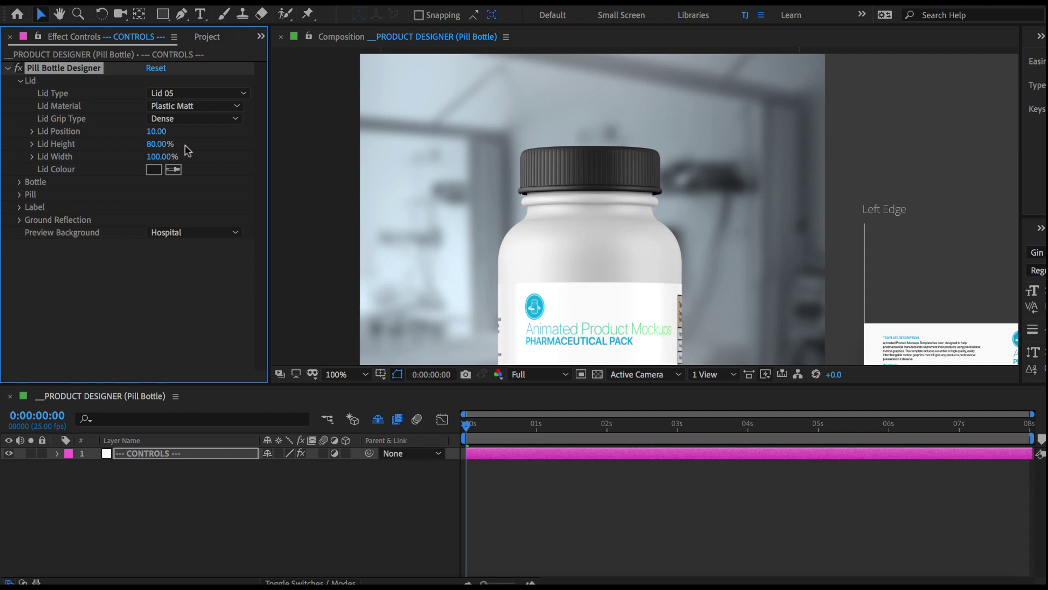
# Set the lid position to 40 and the lid height to 100%
pyautogui.click(159, 132)
pyautogui.write('40')
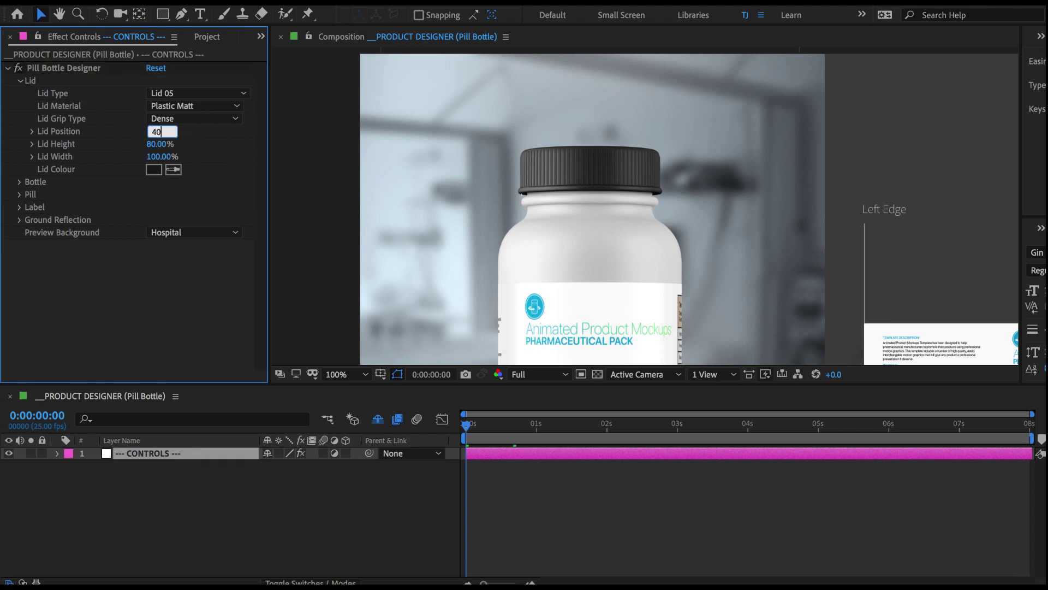
pyautogui.press('Return')
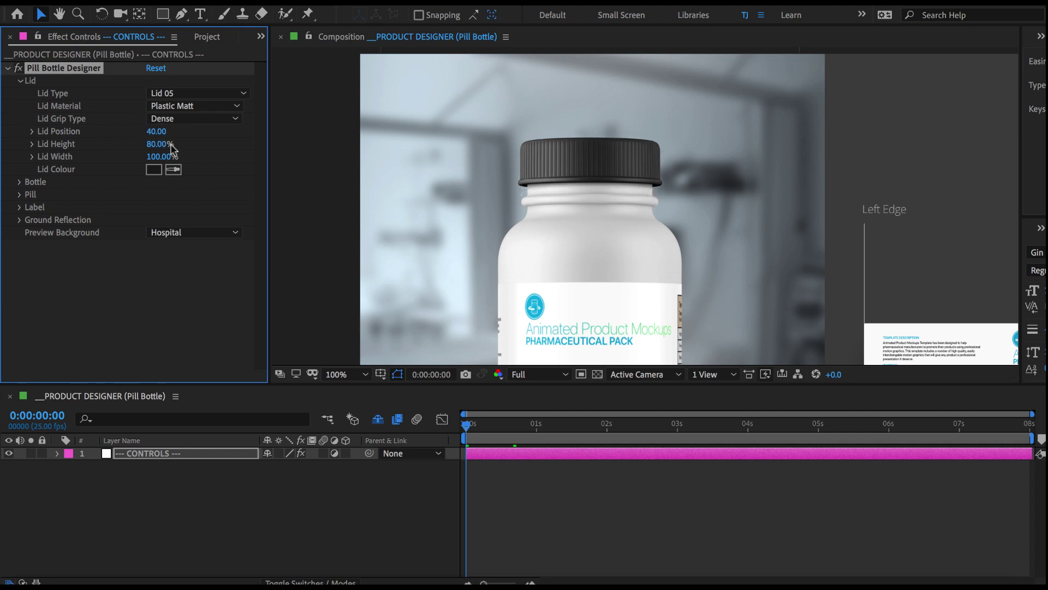
pyautogui.click(157, 144)
pyautogui.press('Return')
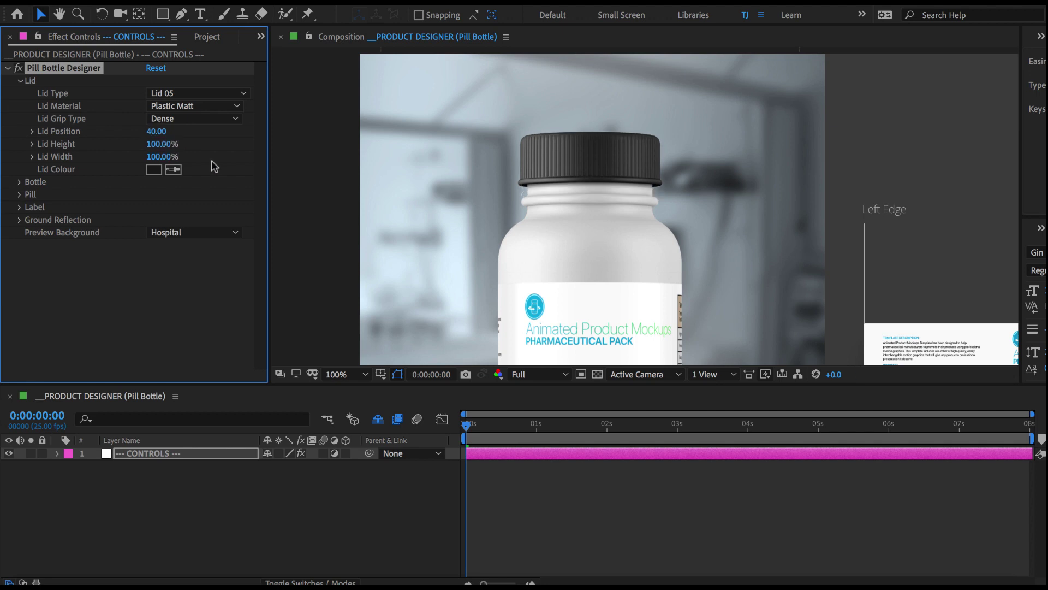
# Change the lid colour to light grey AFAFAF
pyautogui.click(154, 170)
pyautogui.click(575, 400)
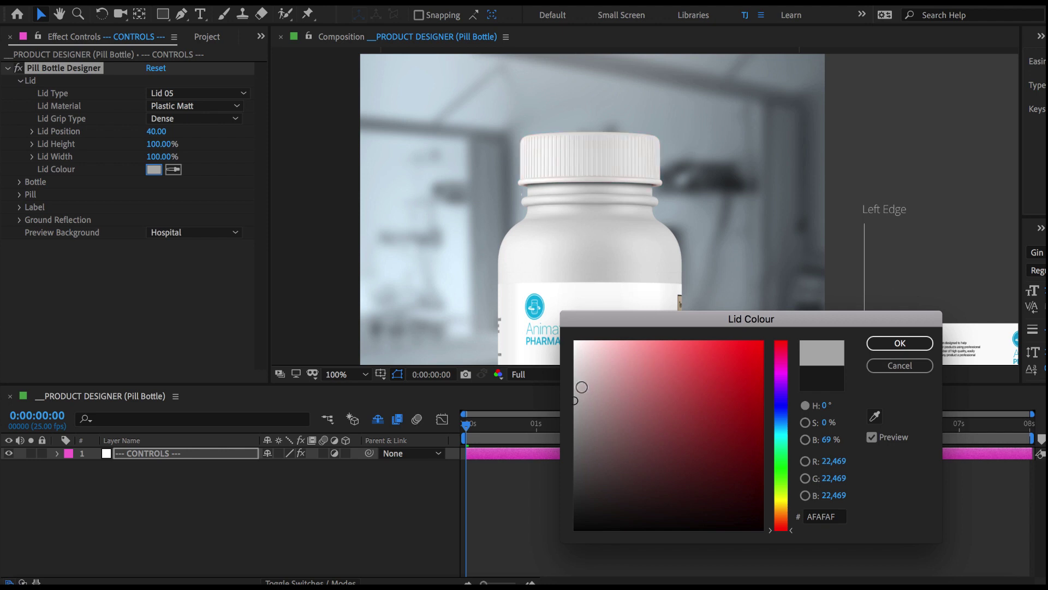
pyautogui.click(888, 344)
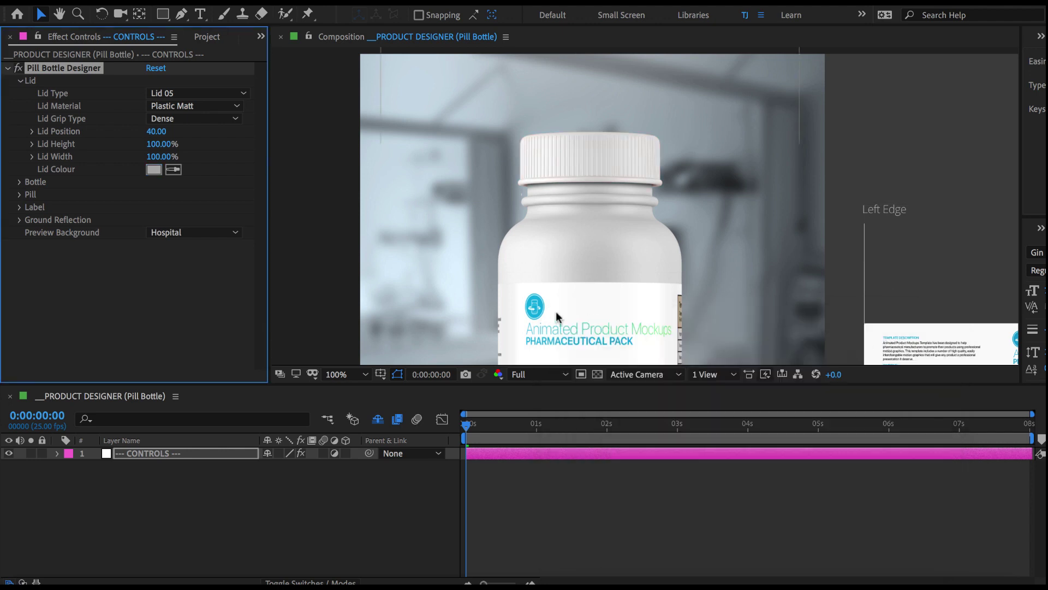
# In the Bottle settings, set the bottle height to 100% and the bottle material to Transparent
pyautogui.click(20, 81)
pyautogui.click(19, 95)
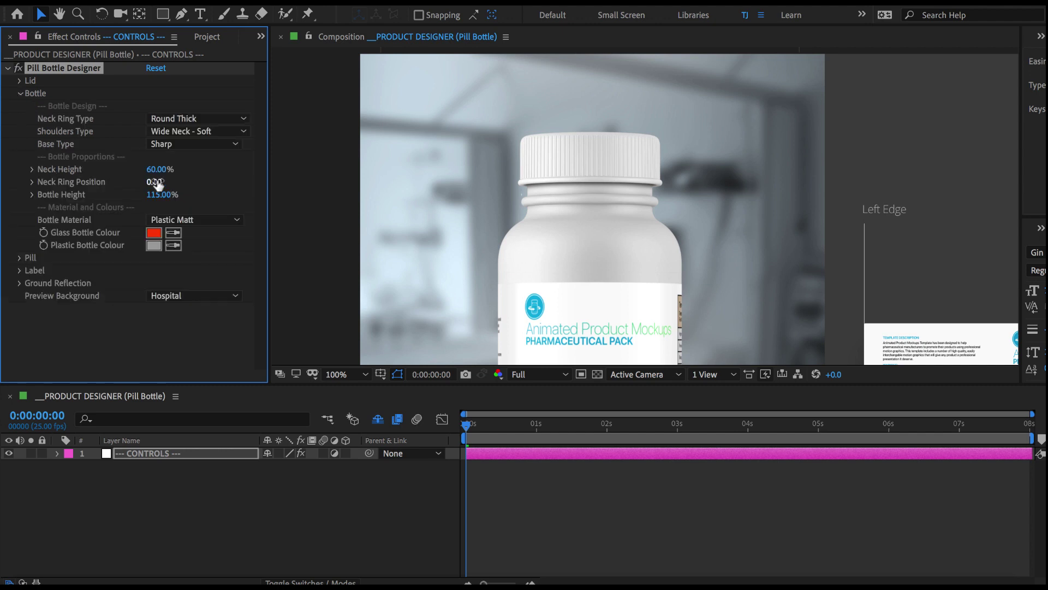
pyautogui.press(',')
pyautogui.press('h')
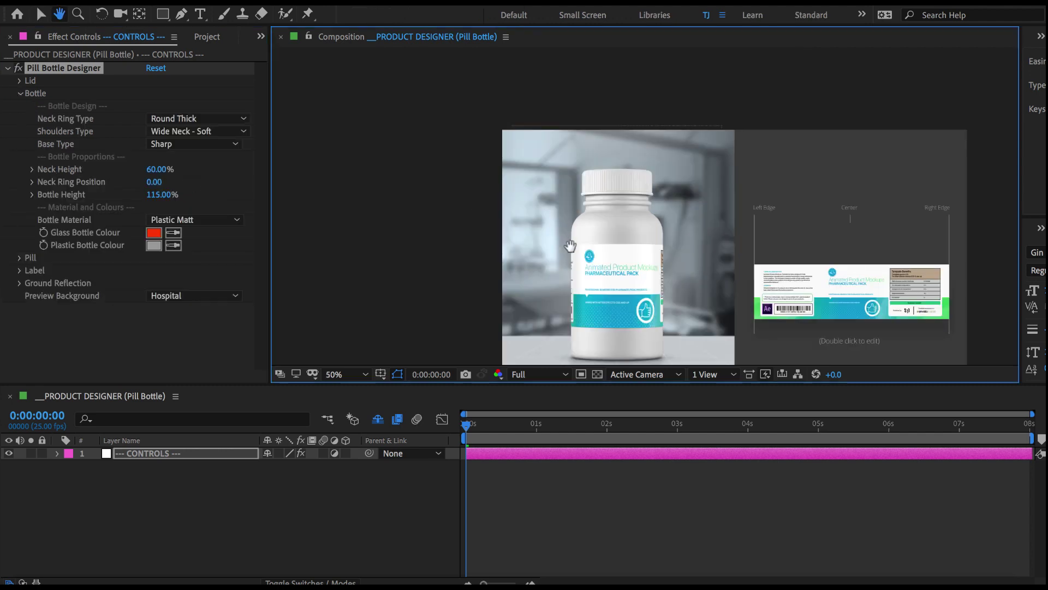
pyautogui.moveTo(571, 283); pyautogui.dragTo(495, 190)
pyautogui.press('v')
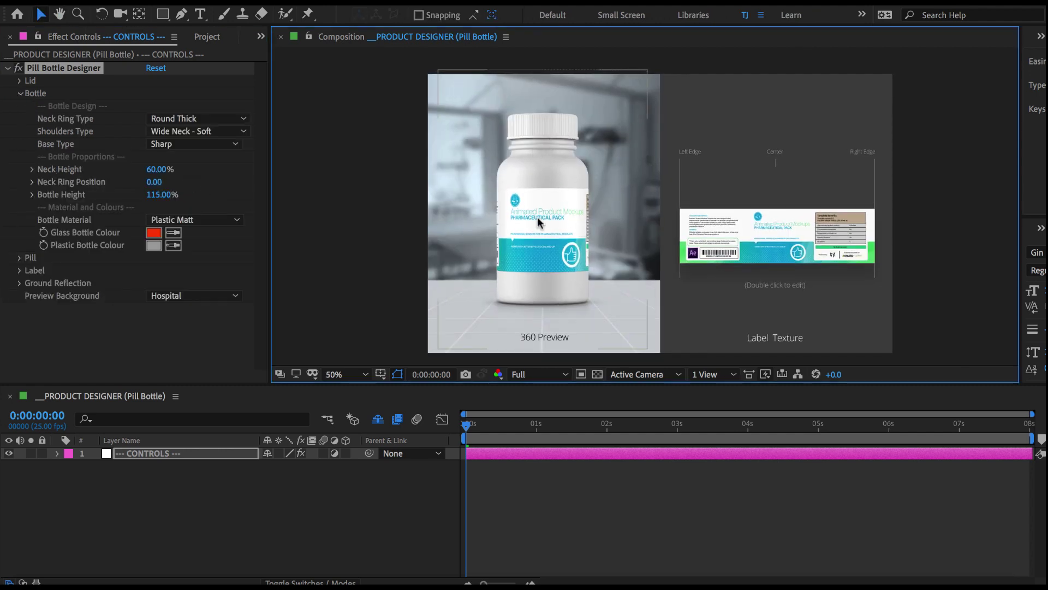
pyautogui.click(160, 196)
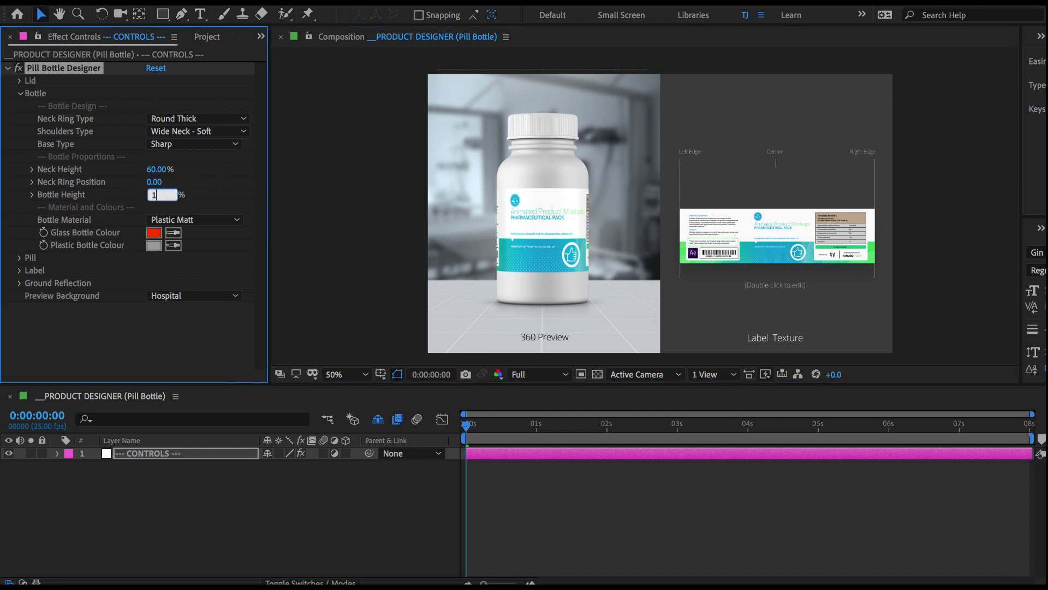
pyautogui.press('Return')
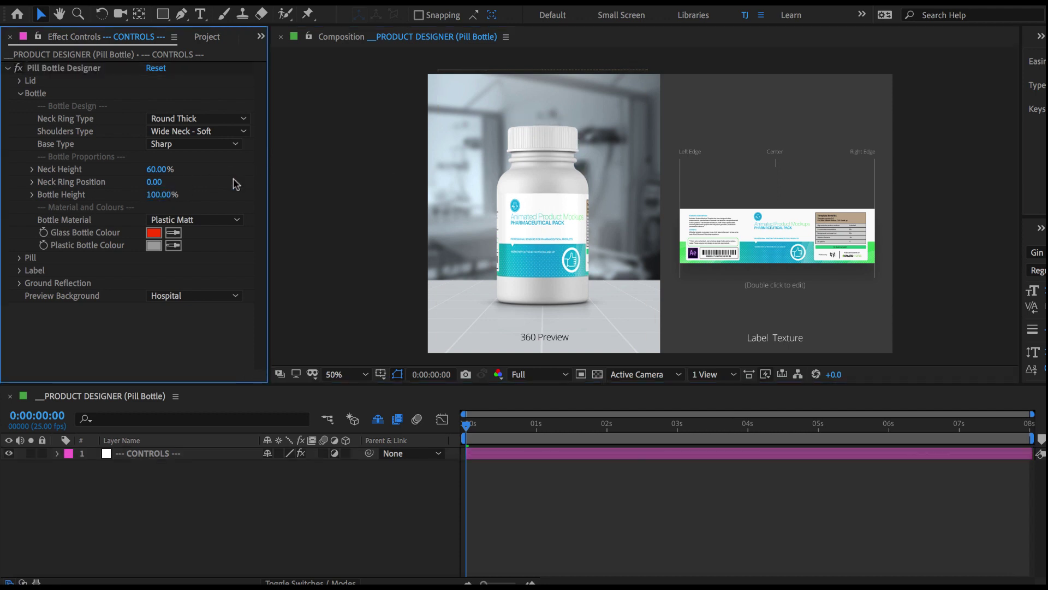
pyautogui.click(181, 220)
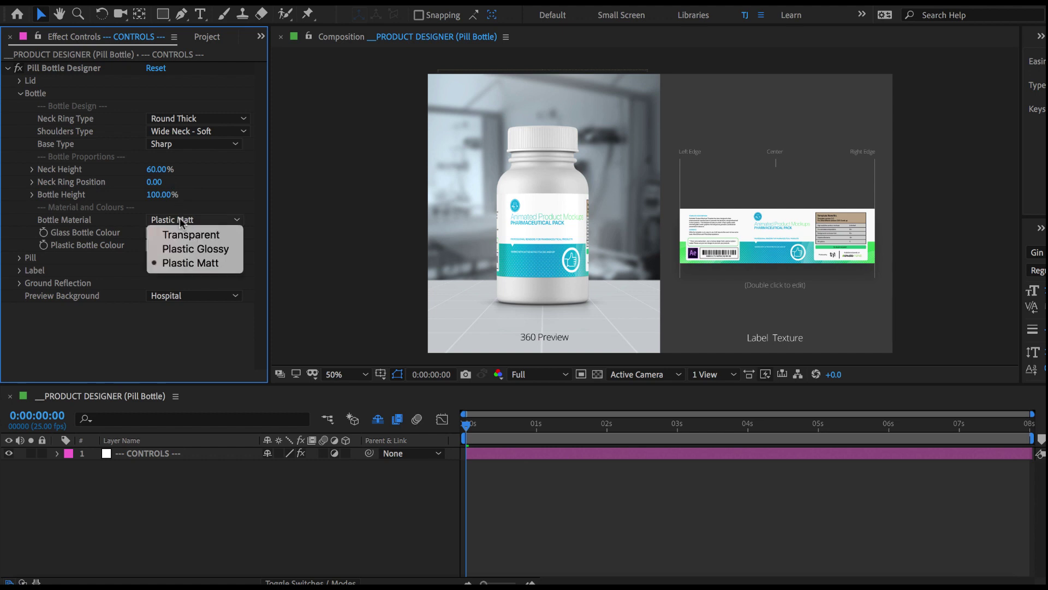
pyautogui.click(186, 235)
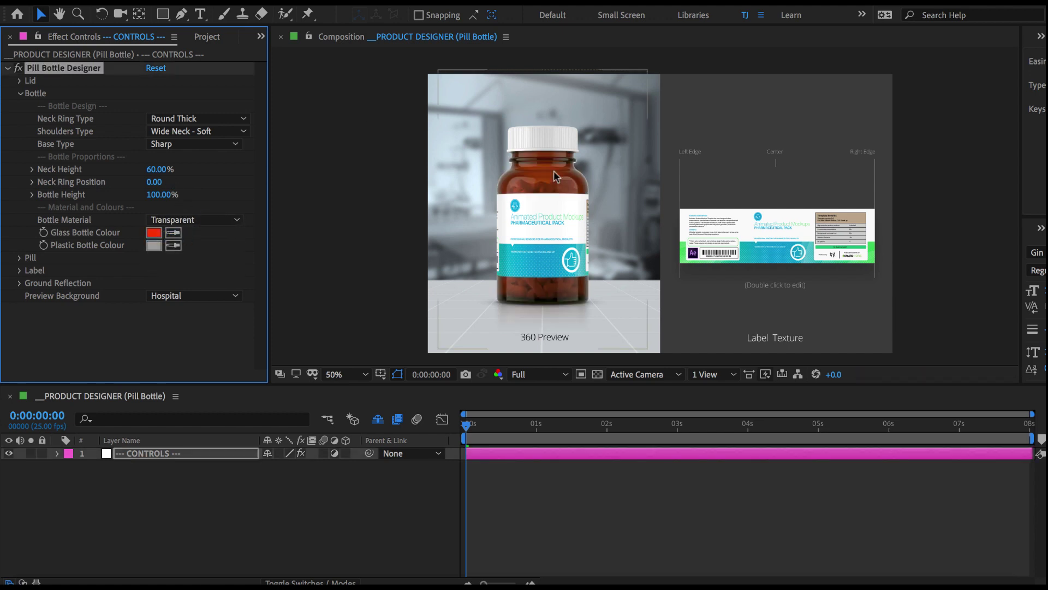
# Set the bottle's neck ring type to Sharp Thick and its shoulders type to Wide Neck - Sharp
pyautogui.scroll(2, 552, 181)
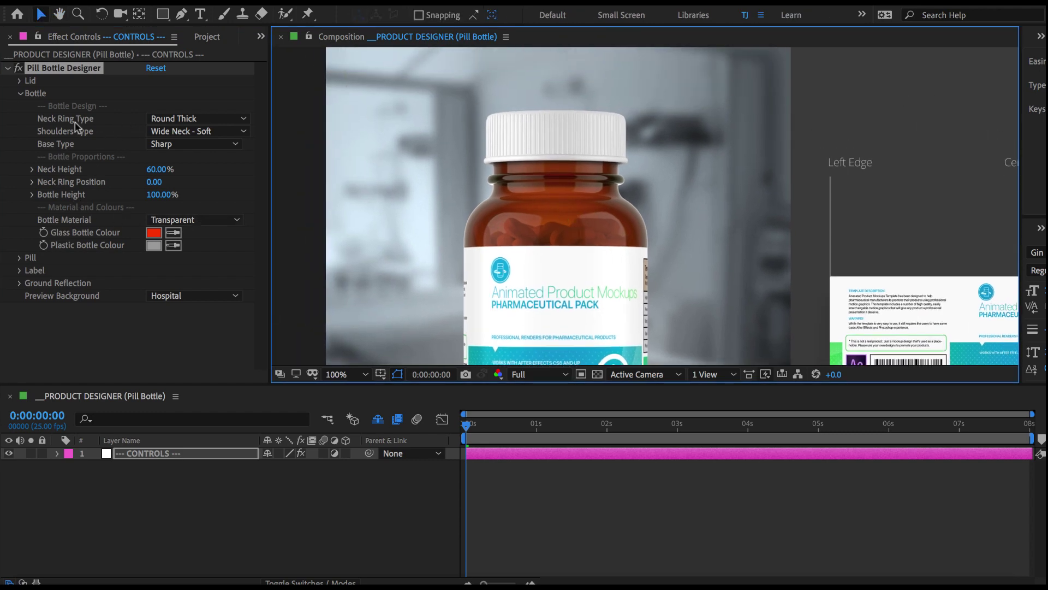
pyautogui.click(189, 118)
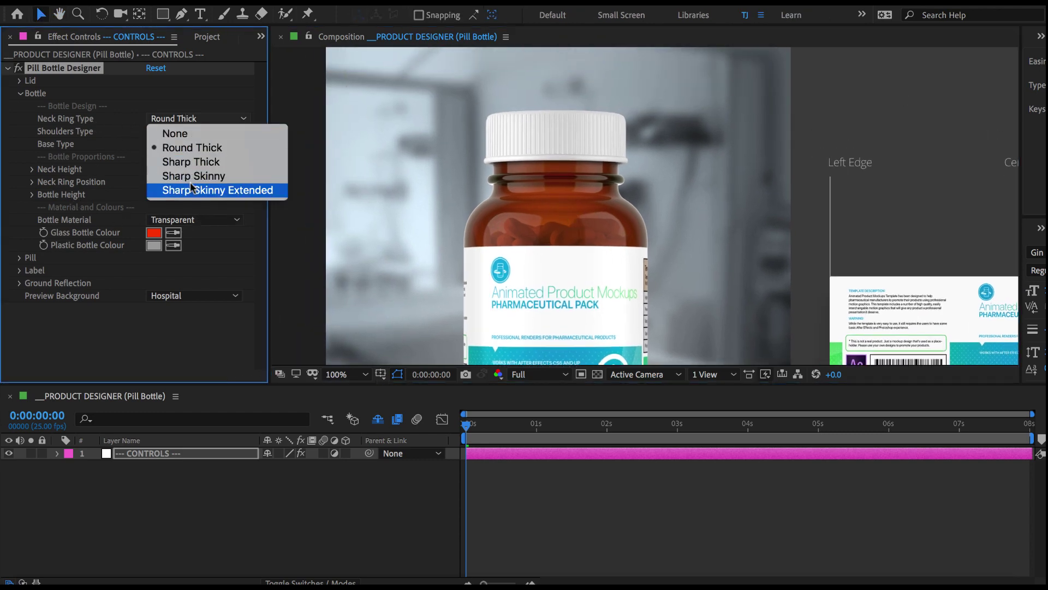
pyautogui.press('Escape')
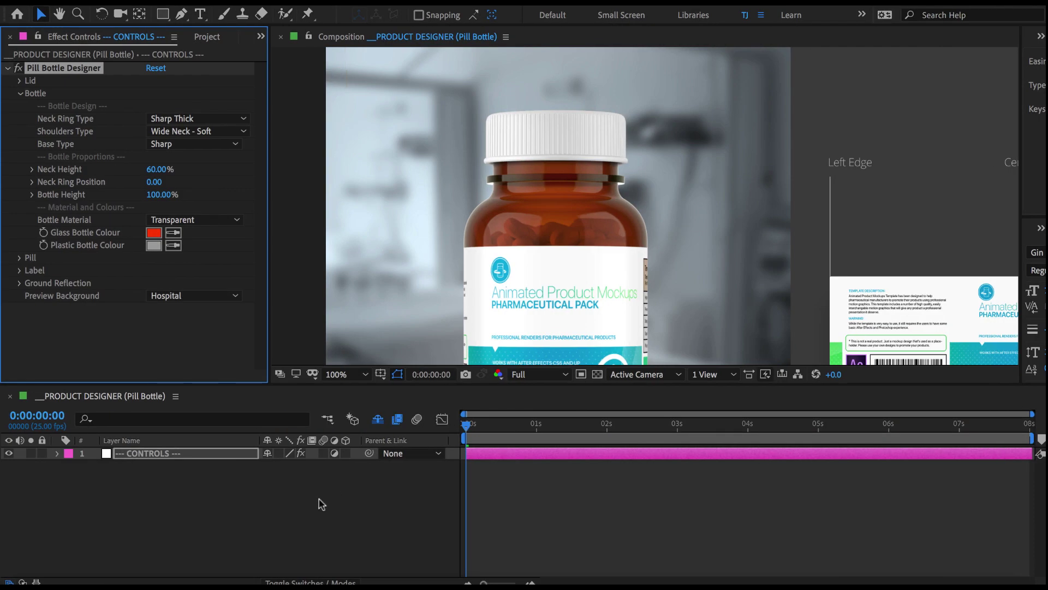
pyautogui.click(297, 506)
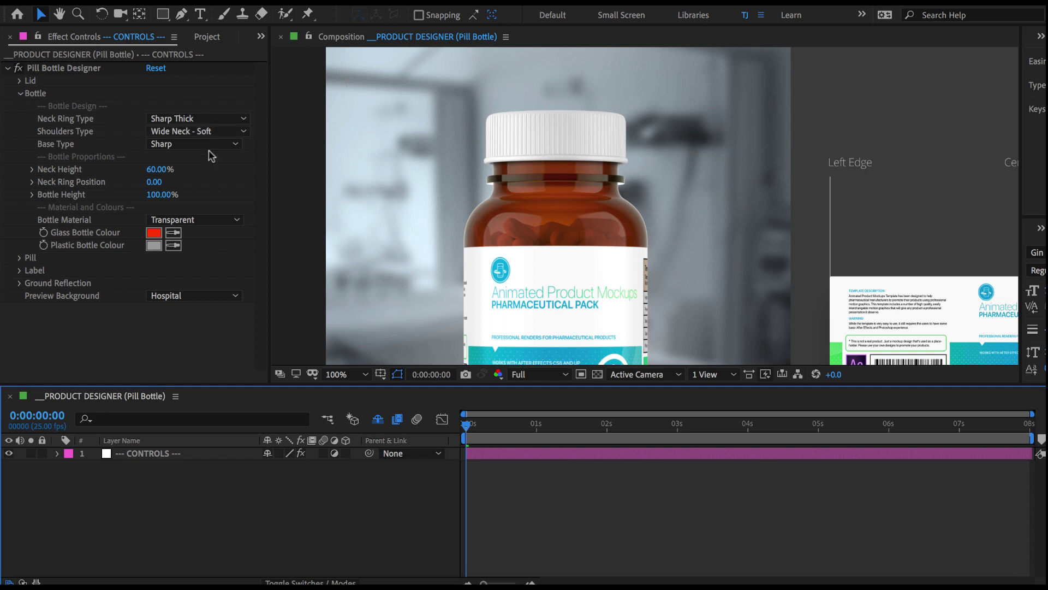
pyautogui.click(191, 134)
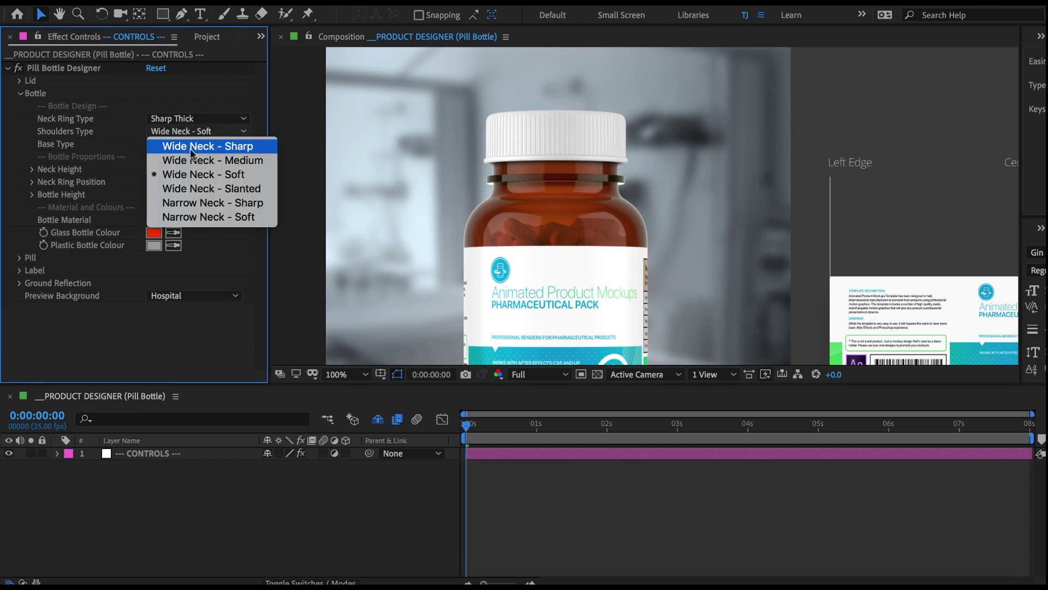
pyautogui.click(190, 146)
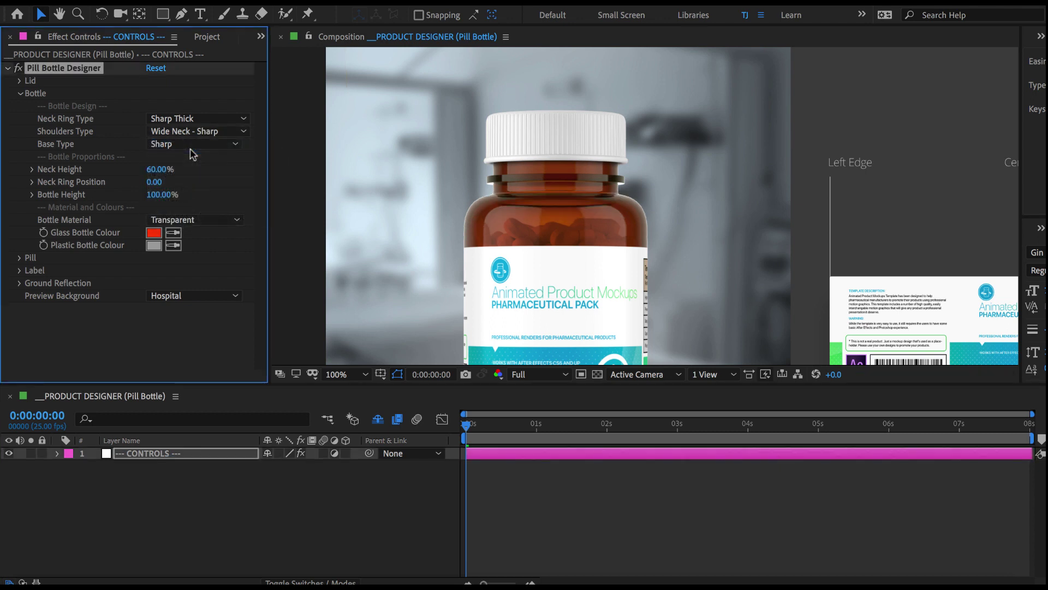
# Set the bottle's neck height to 80% and change the glass bottle colour to a muted blue
pyautogui.click(160, 170)
pyautogui.press('Return')
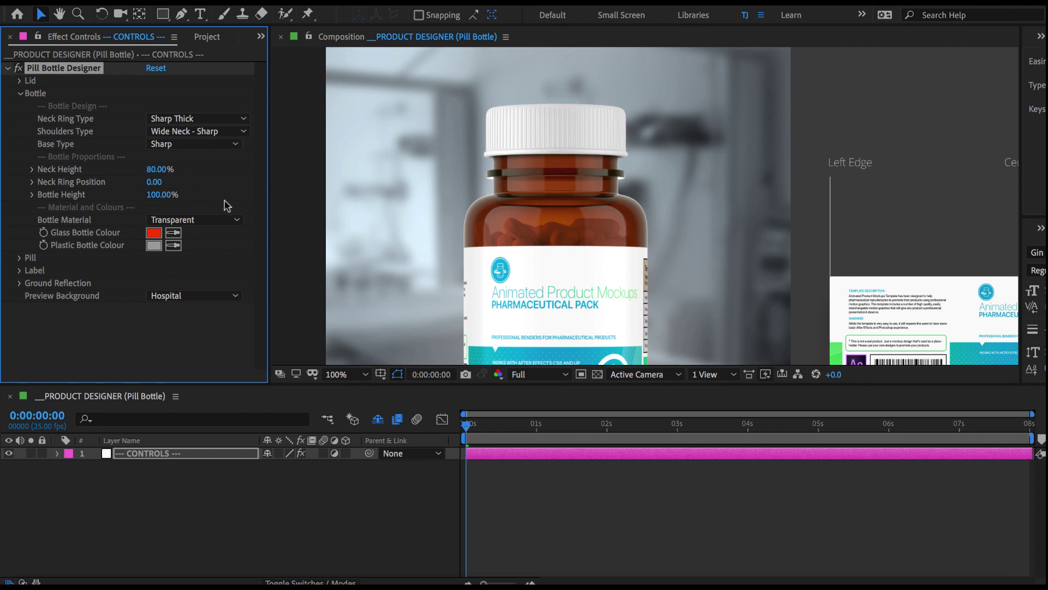
pyautogui.click(153, 233)
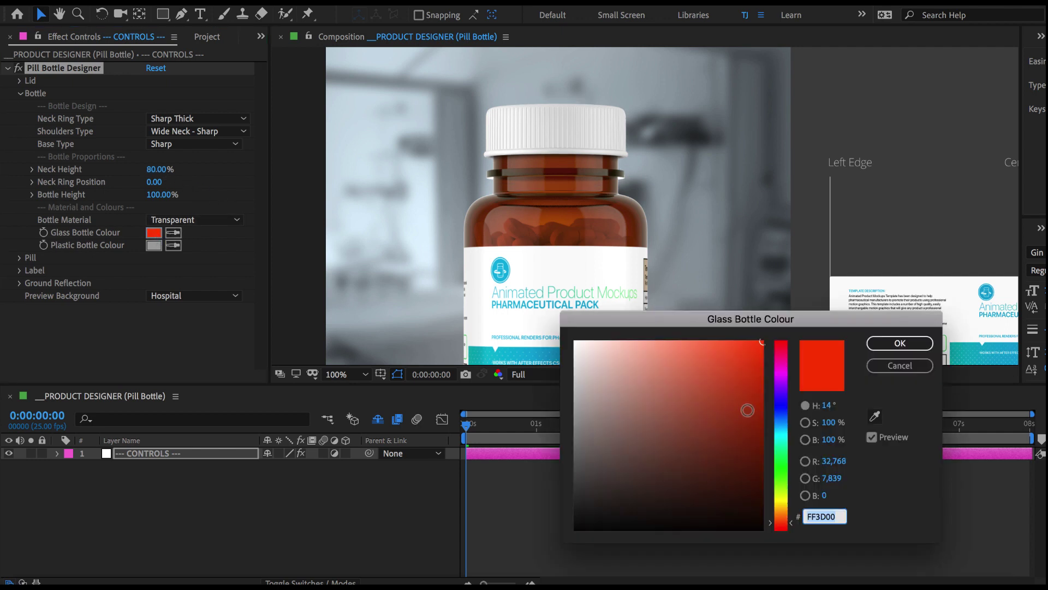
pyautogui.click(780, 424)
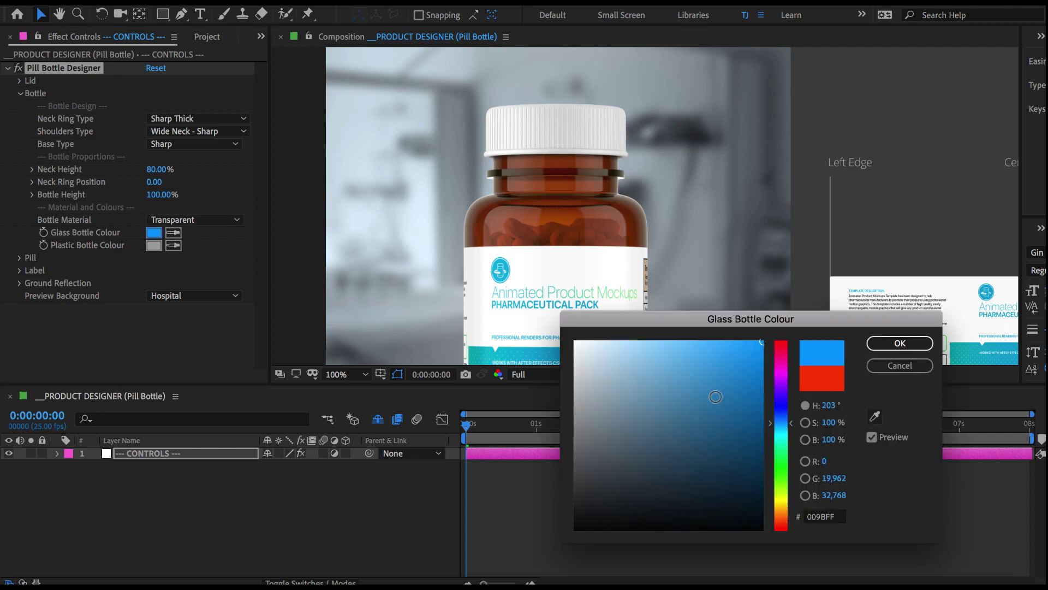
pyautogui.click(716, 396)
pyautogui.click(720, 374)
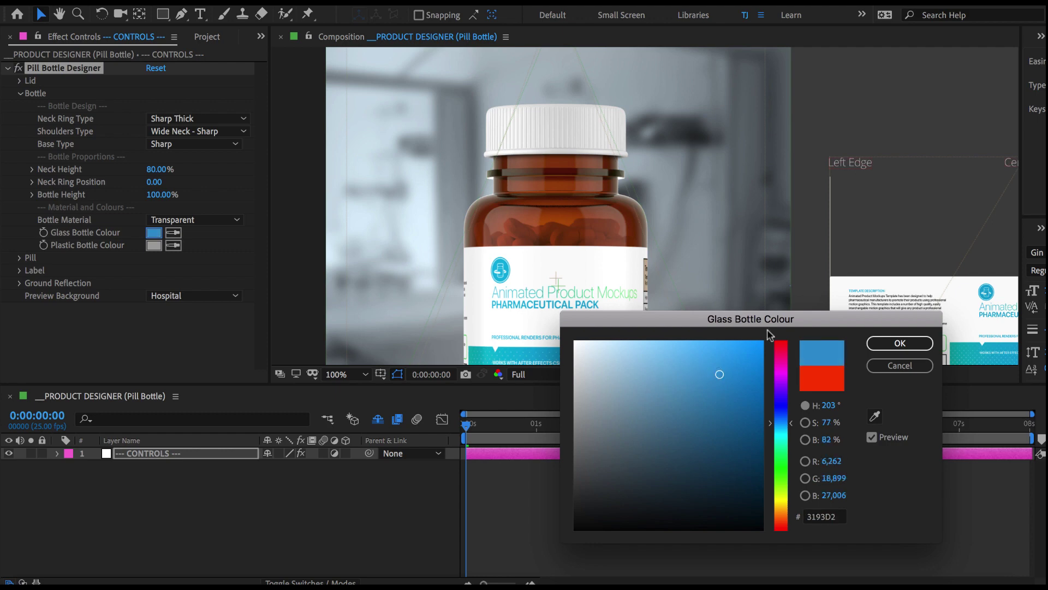
pyautogui.click(745, 368)
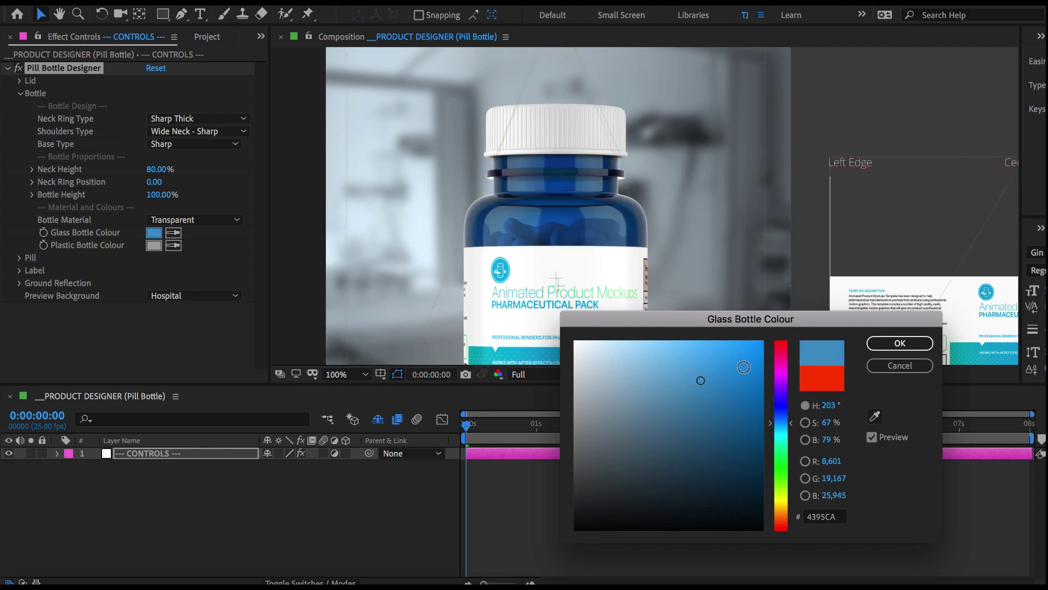
pyautogui.click(882, 343)
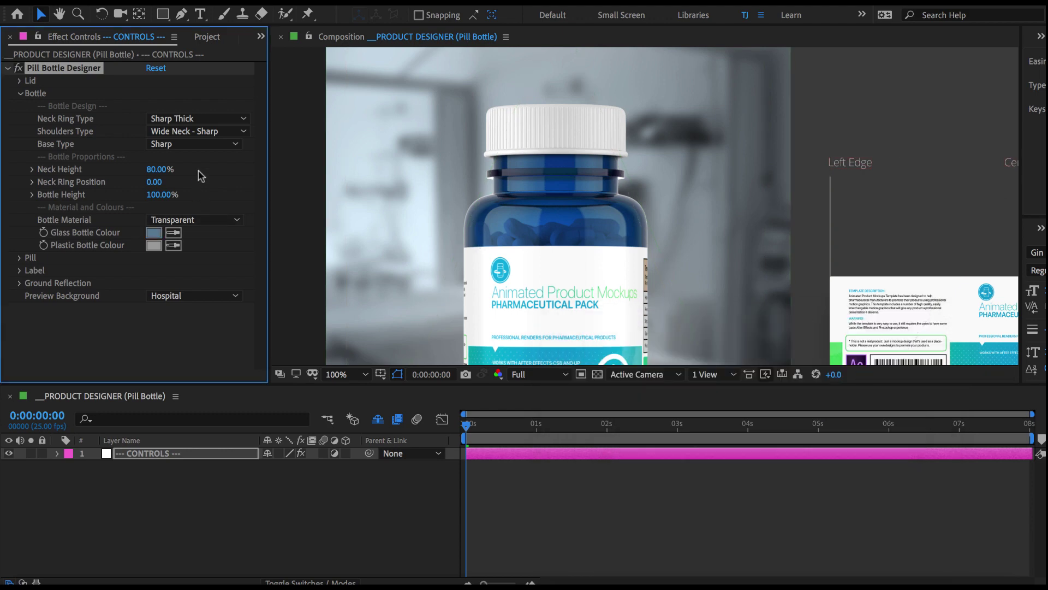
# Set the bottle's base type to Soft
pyautogui.press('h')
pyautogui.moveTo(452, 272); pyautogui.dragTo(444, 139)
pyautogui.press('v')
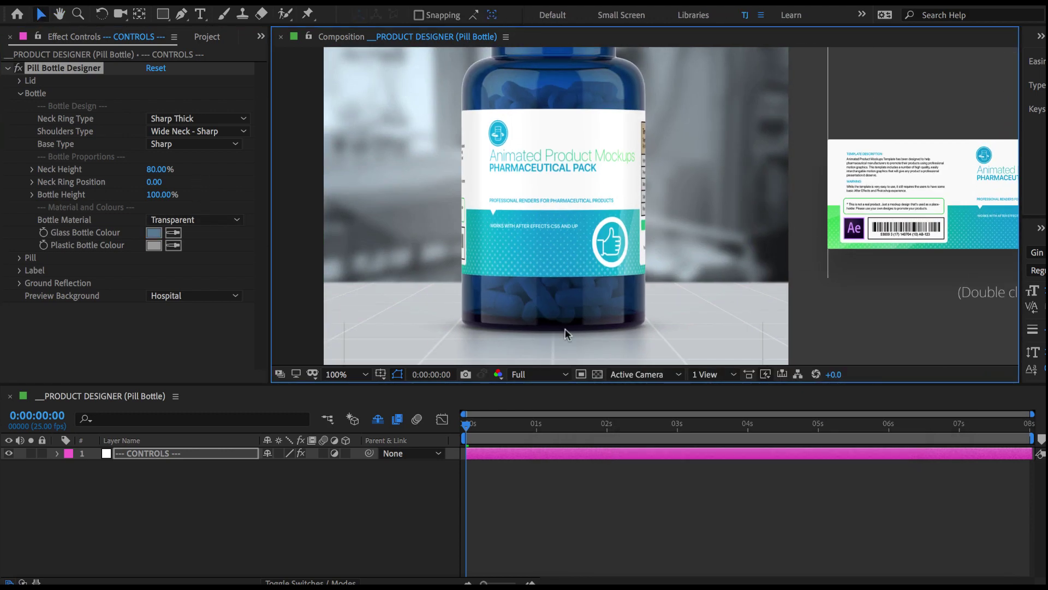
pyautogui.click(178, 144)
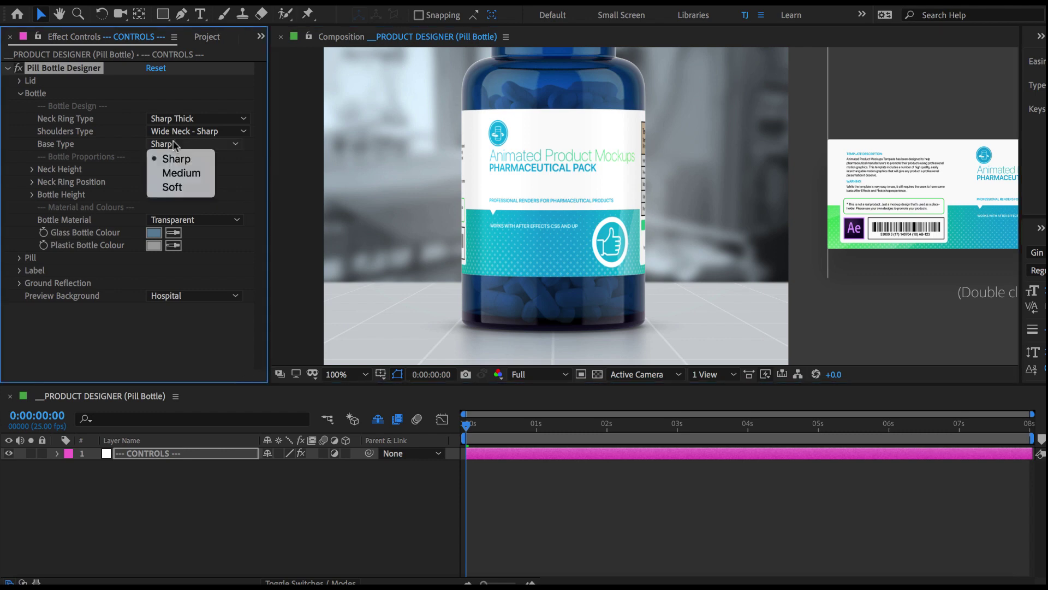
pyautogui.click(185, 189)
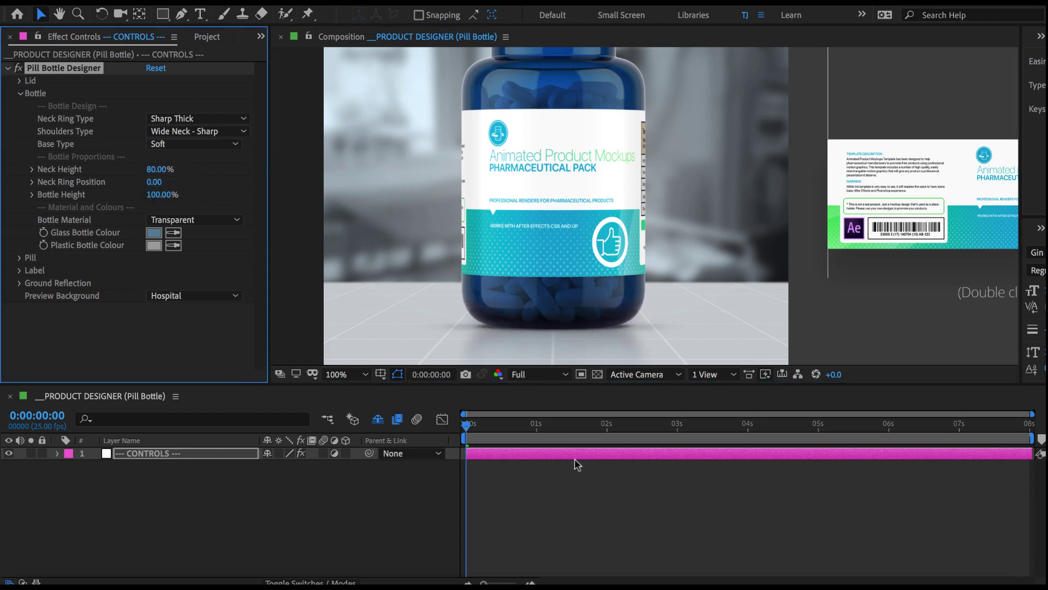
# Open the bottle's label texture composition for editing and view the whole label design
pyautogui.press('h')
pyautogui.moveTo(616, 132); pyautogui.dragTo(478, 204)
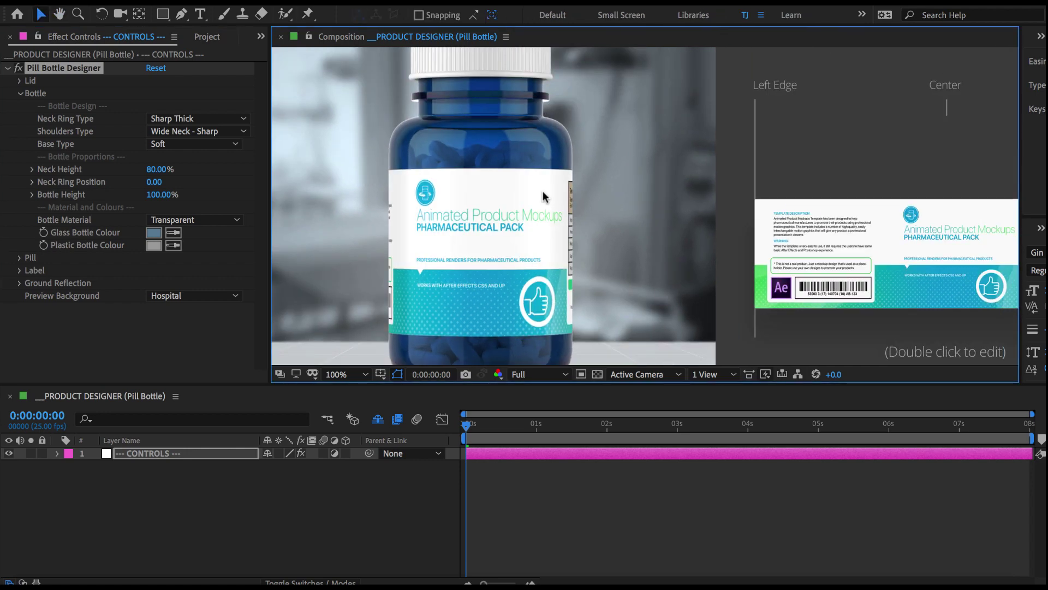
pyautogui.scroll(-2, 708, 192)
pyautogui.moveTo(615, 203); pyautogui.dragTo(583, 203)
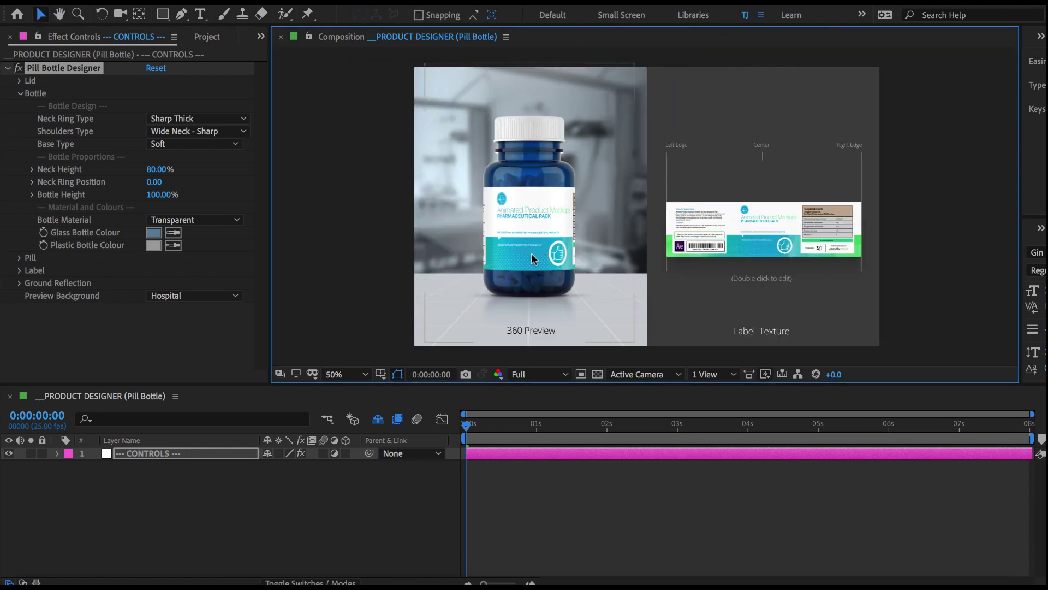
pyautogui.doubleClick(764, 234)
pyautogui.scroll(-3, 765, 231)
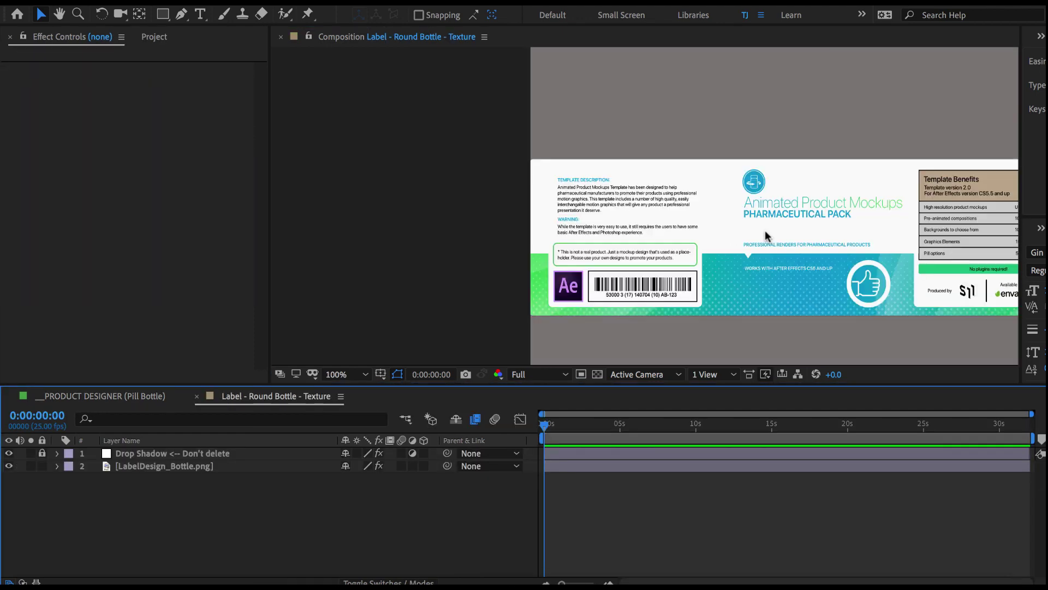
pyautogui.moveTo(827, 240); pyautogui.dragTo(744, 225)
pyautogui.press('v')
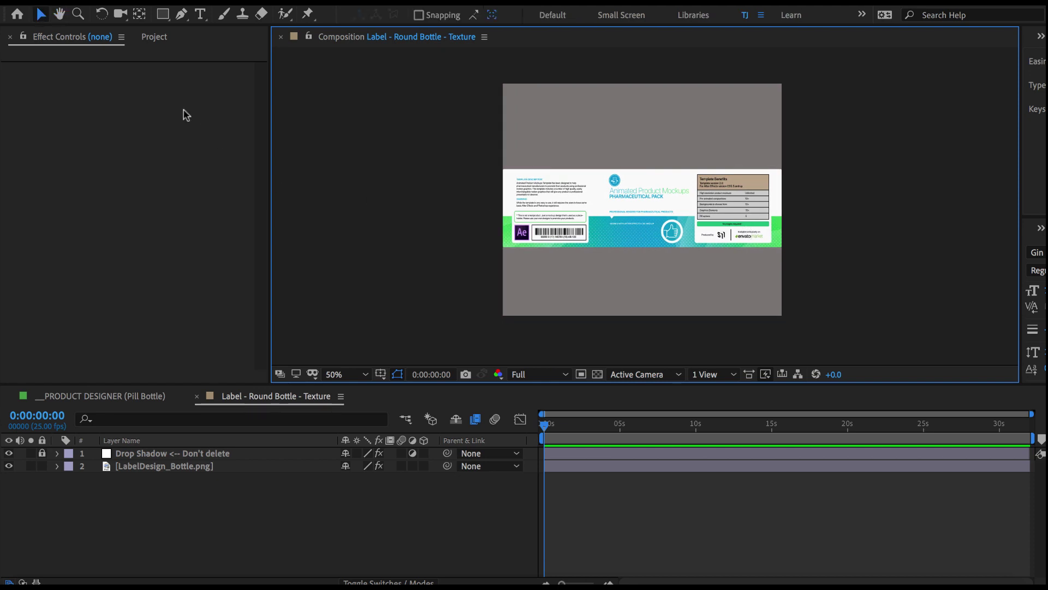
# Import Bottle_MockupLabel.png from the Mockup Labels folder into the project
pyautogui.click(163, 36)
pyautogui.click(118, 2)
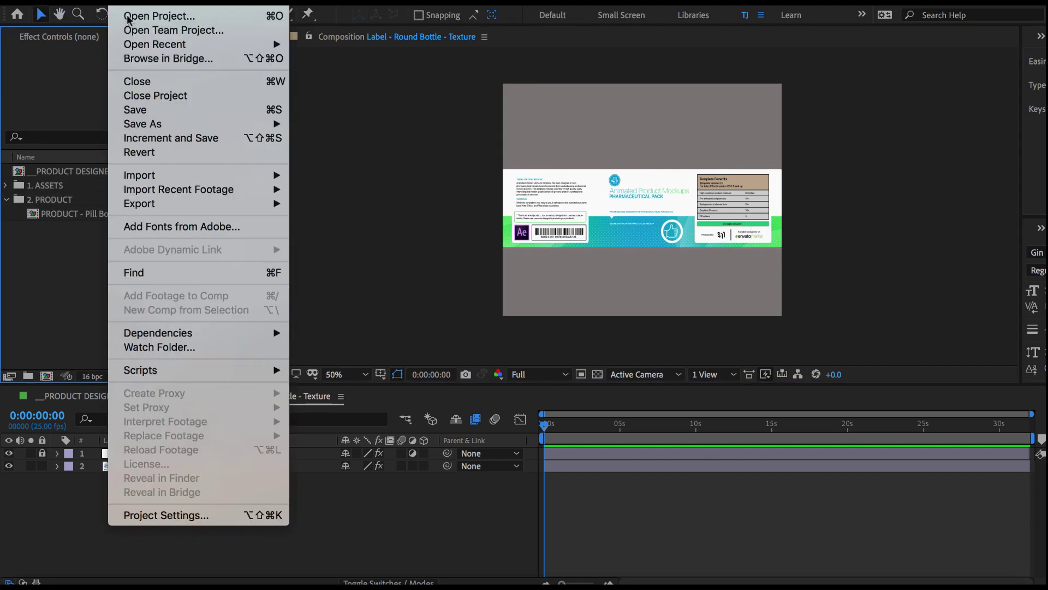
pyautogui.moveTo(256, 175)
pyautogui.click(327, 176)
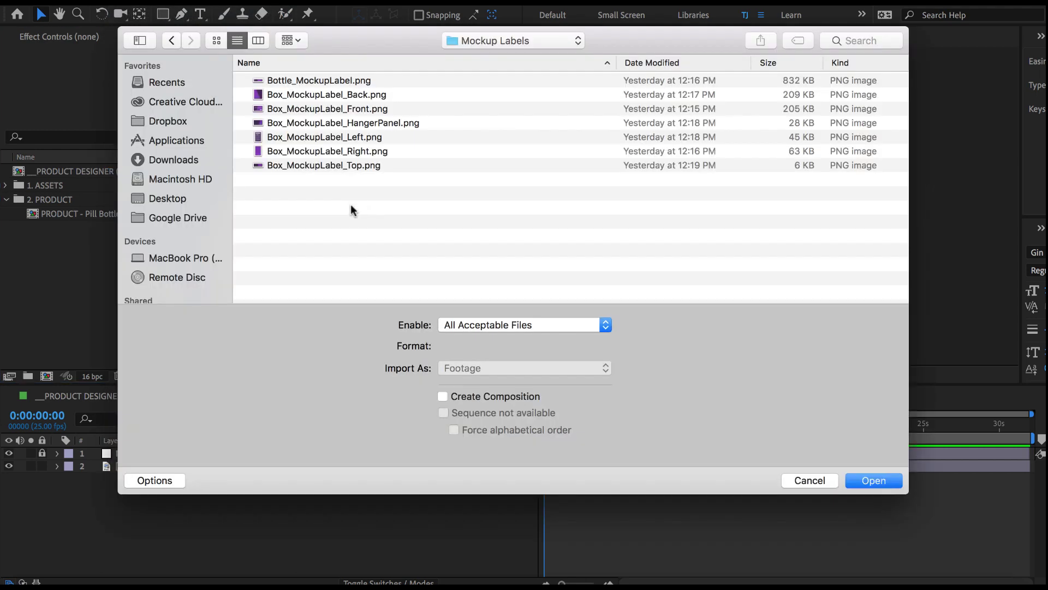
pyautogui.click(334, 86)
pyautogui.click(868, 481)
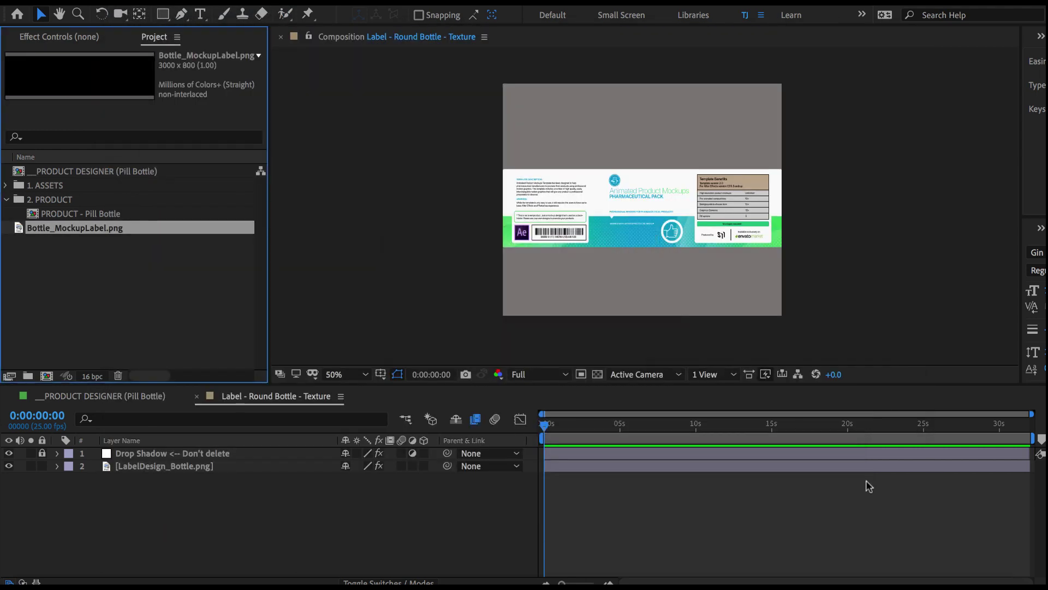
pyautogui.click(174, 297)
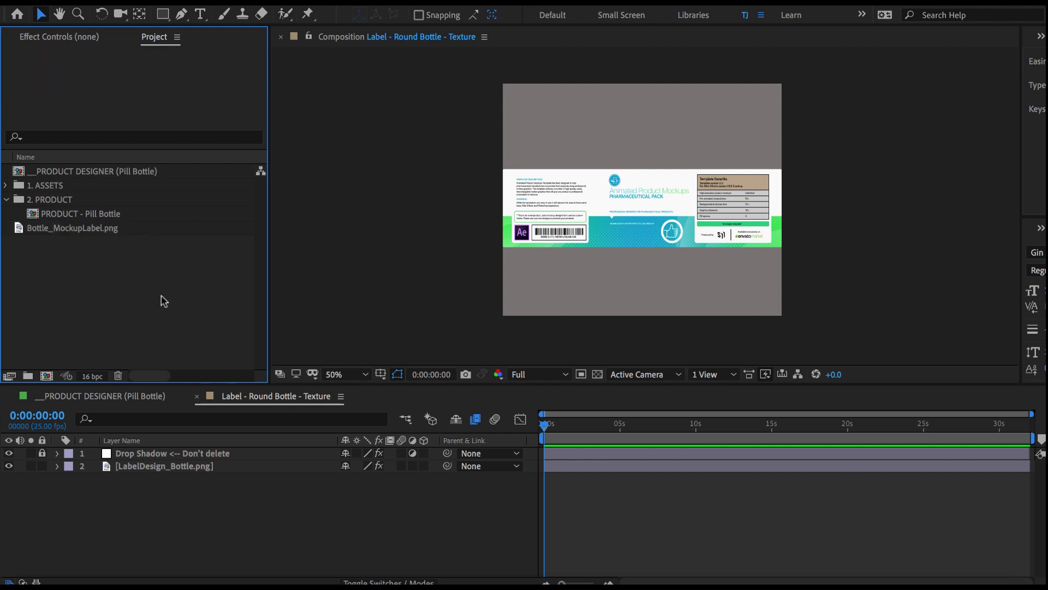
# Replace the LabelDesign_Bottle.png layer's source in the label texture composition with Bottle_MockupLabel.png
pyautogui.click(168, 467)
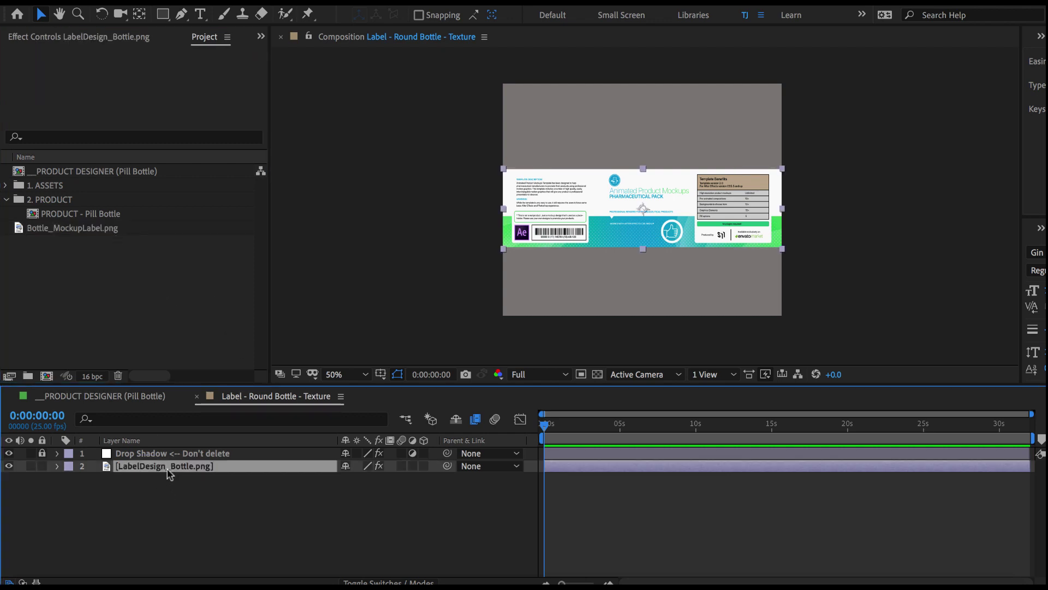
pyautogui.click(102, 229)
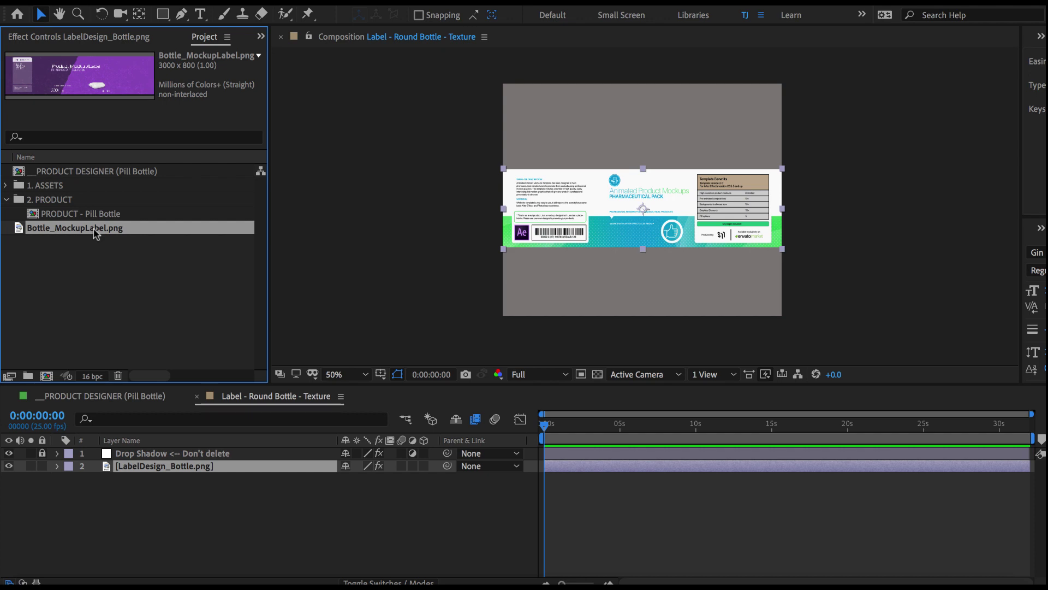
pyautogui.moveTo(93, 228); pyautogui.dragTo(184, 471)
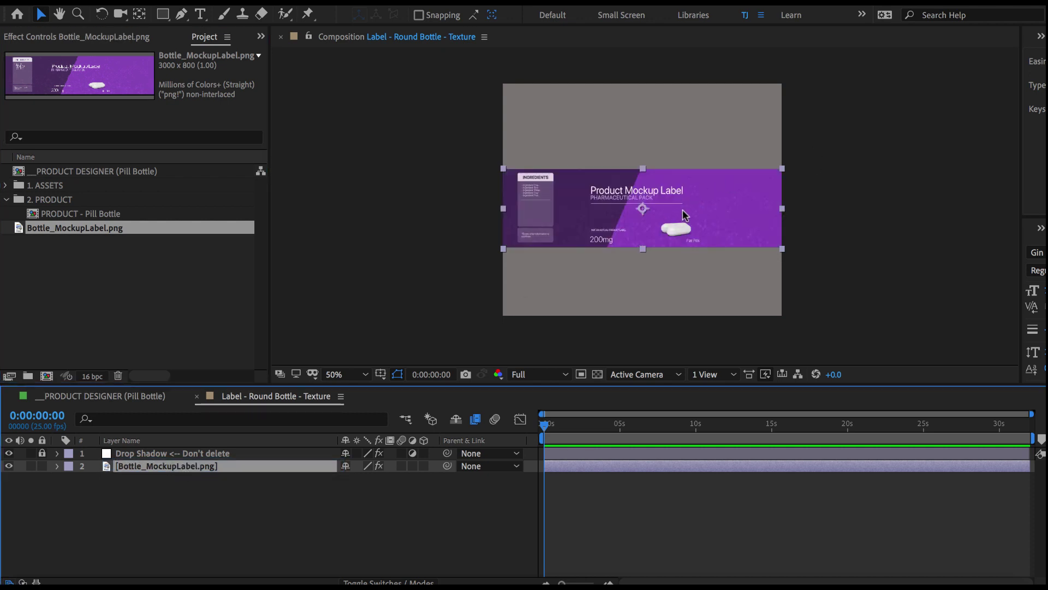
pyautogui.click(409, 263)
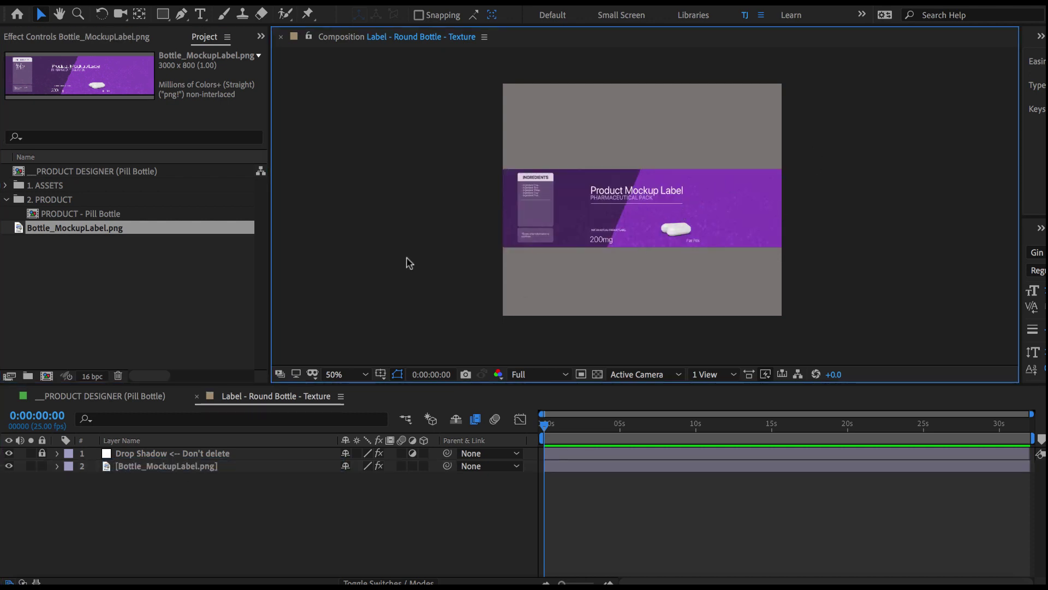
# Close the label texture composition and show the Label settings of the CONTROLS layer in the product designer composition
pyautogui.click(197, 396)
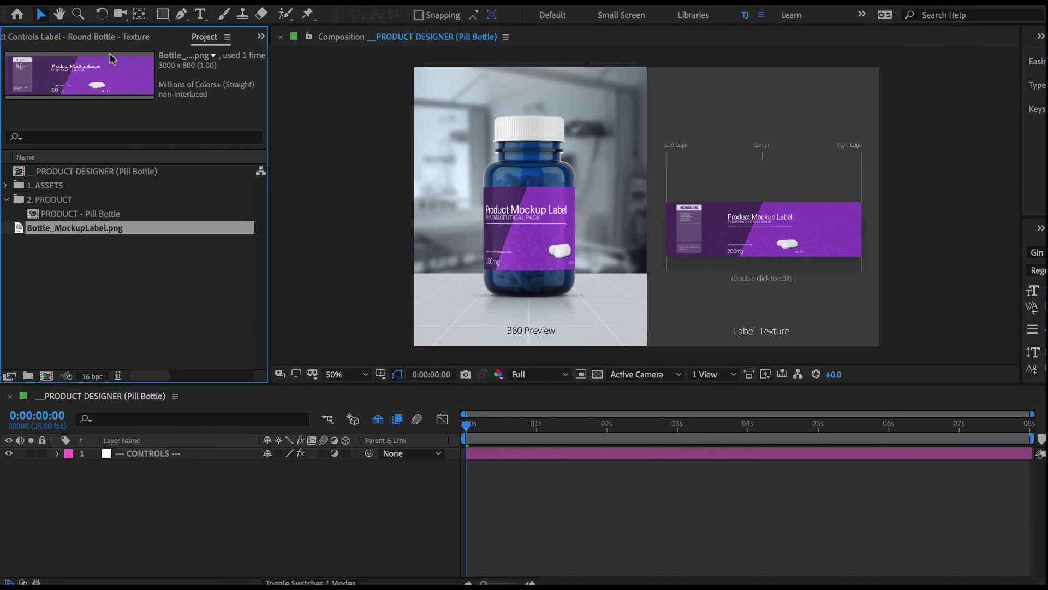
pyautogui.click(97, 38)
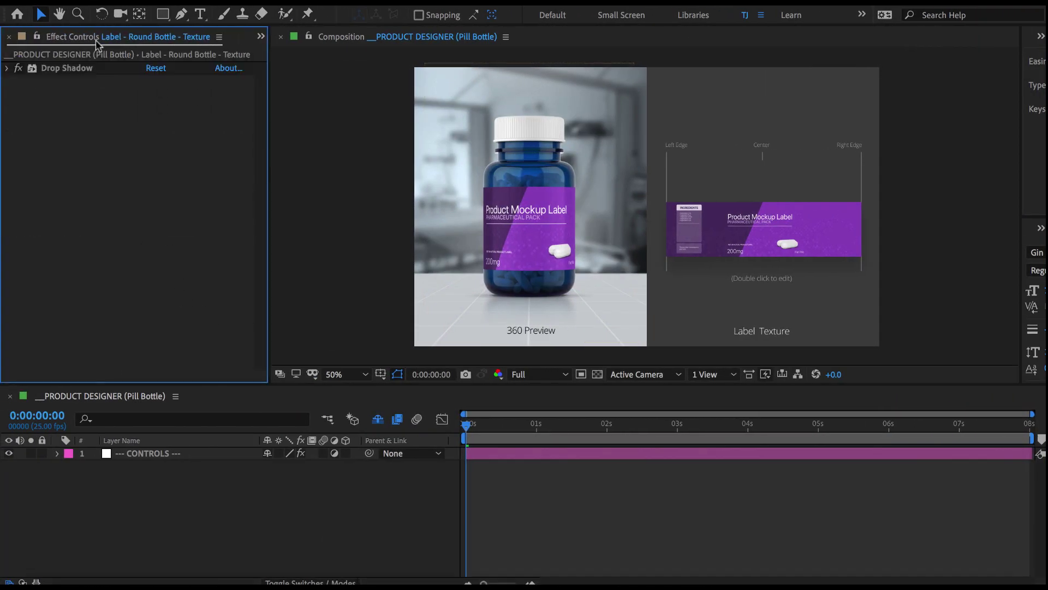
pyautogui.click(154, 453)
pyautogui.click(21, 94)
pyautogui.click(19, 118)
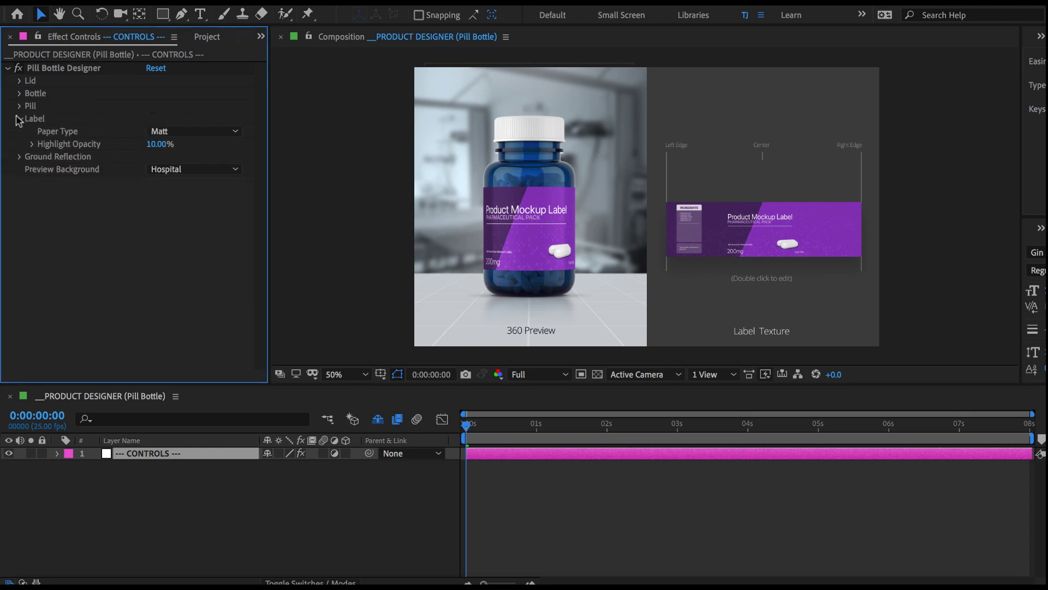
# Set the label's highlight opacity to 35% after trying 30%
pyautogui.click(158, 145)
pyautogui.write('30')
pyautogui.press('Return')
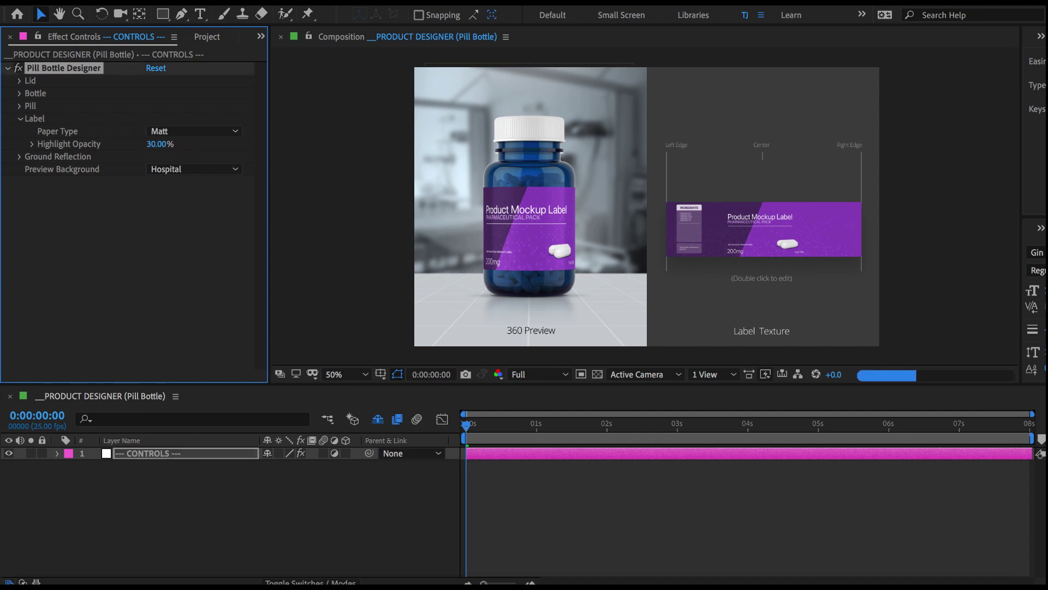
pyautogui.click(159, 144)
pyautogui.write('35')
pyautogui.press('Return')
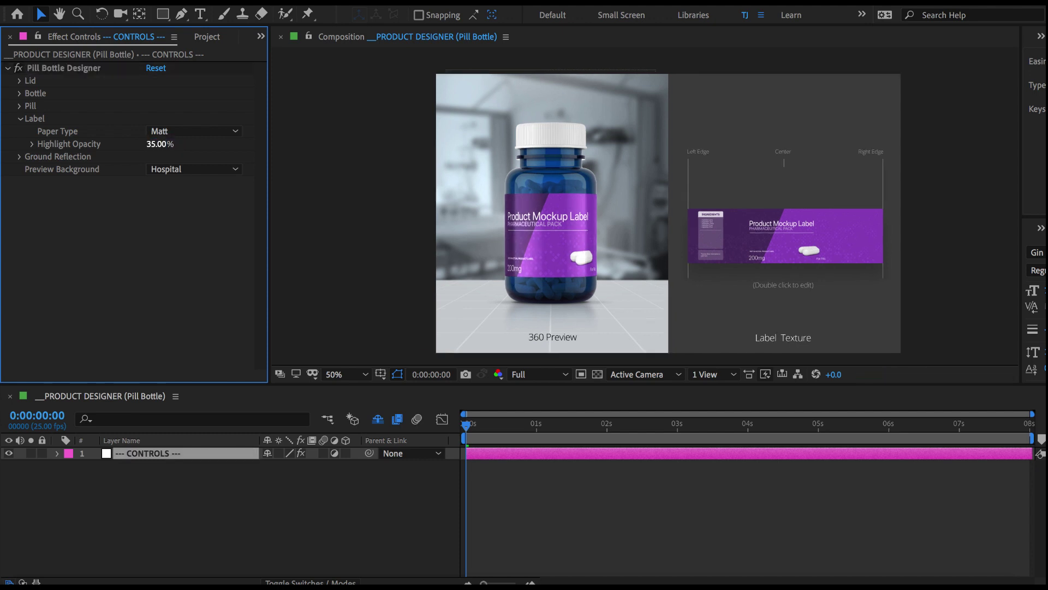
# Try the Glossy paper type on the label up close and switch back to Matt
pyautogui.scroll(2, 614, 231)
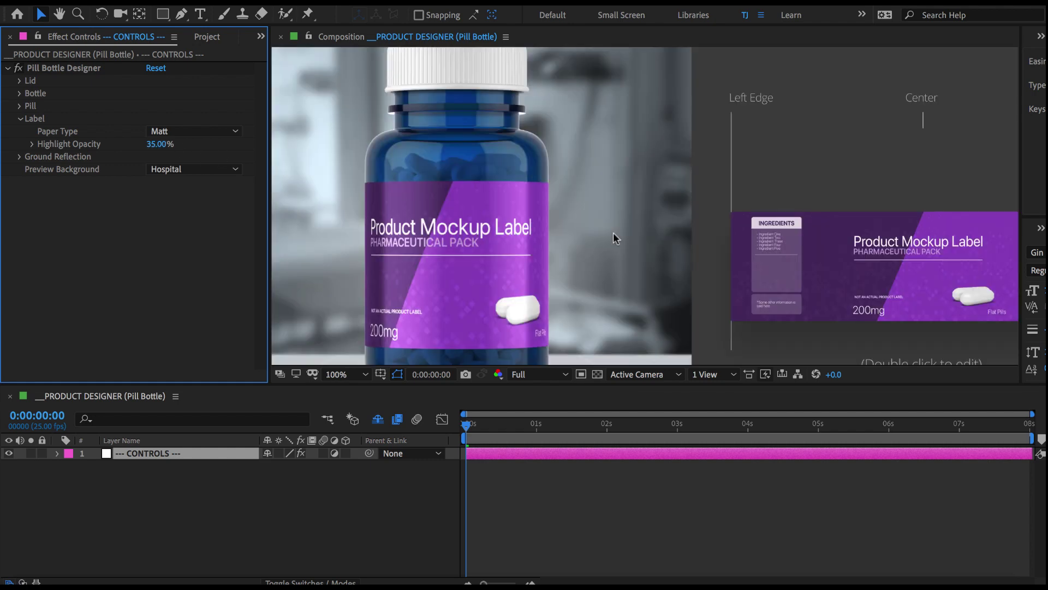
pyautogui.press('h')
pyautogui.press('v')
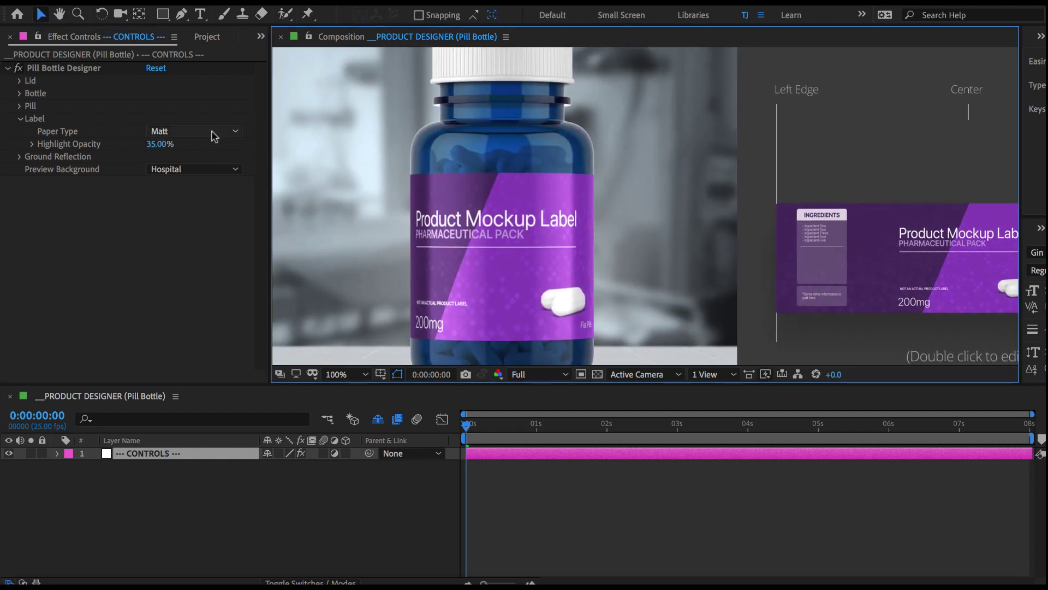
pyautogui.click(193, 133)
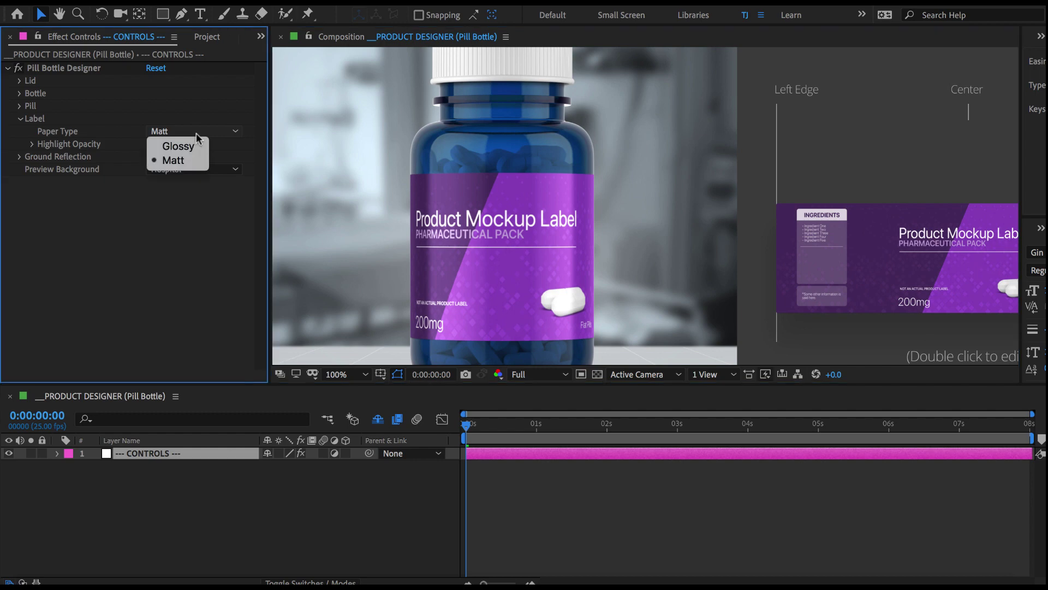
pyautogui.click(191, 161)
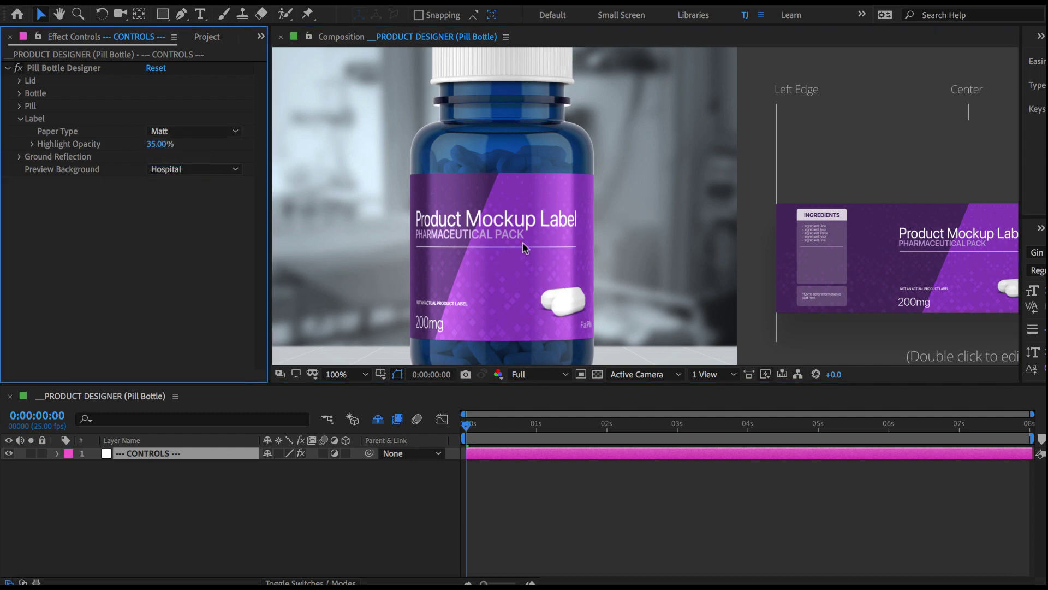
pyautogui.click(202, 131)
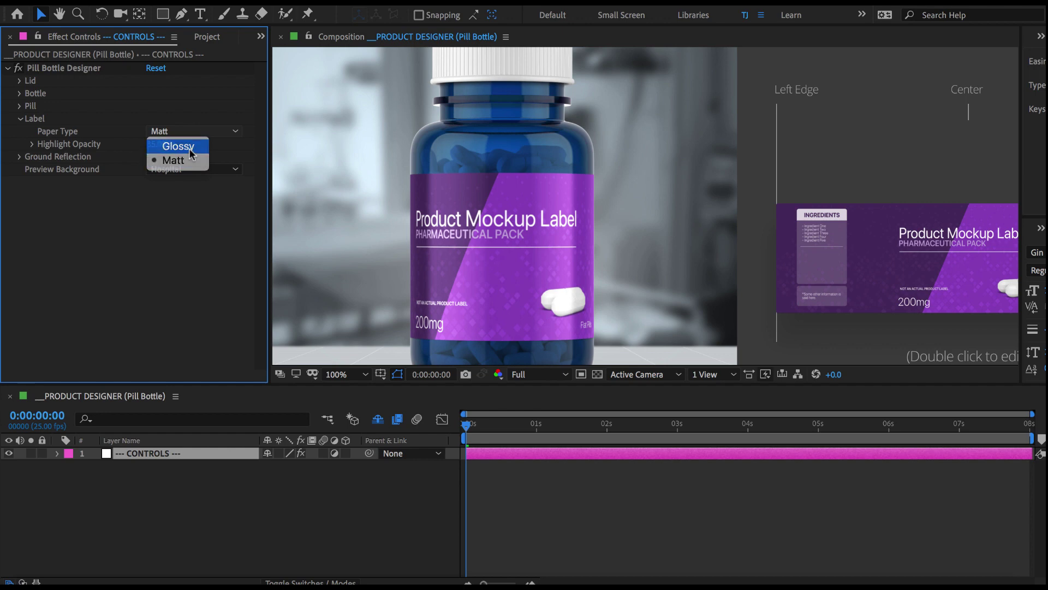
pyautogui.click(185, 146)
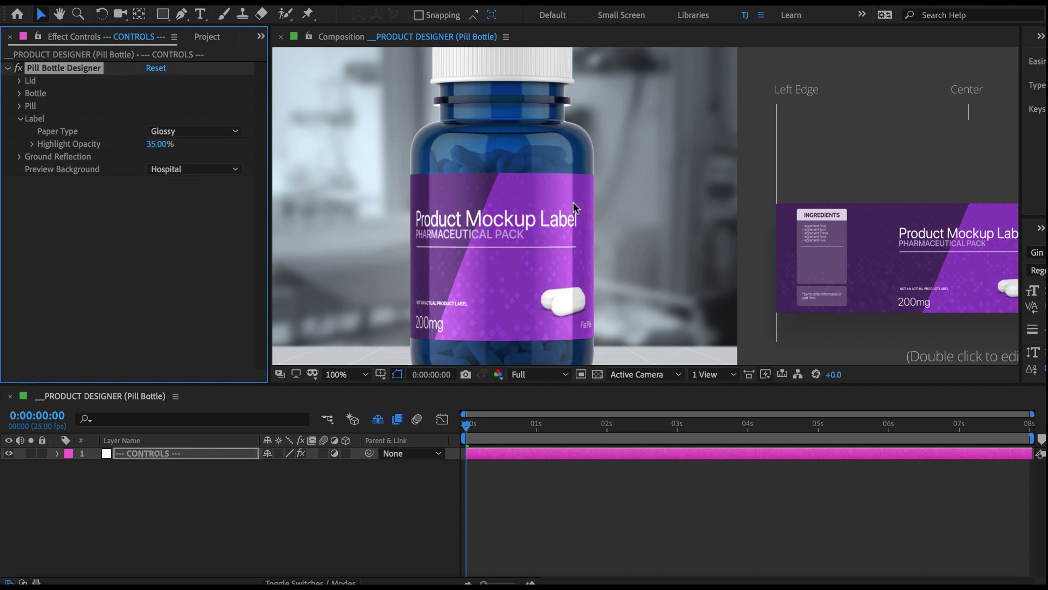
pyautogui.moveTo(542, 278); pyautogui.dragTo(566, 279)
pyautogui.click(207, 132)
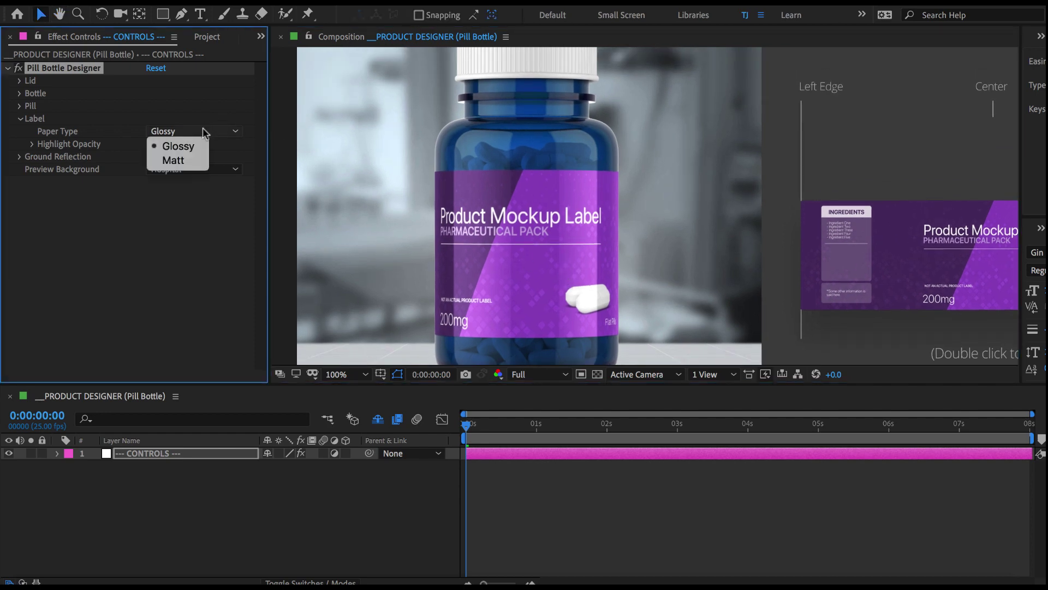
pyautogui.click(185, 160)
pyautogui.click(199, 214)
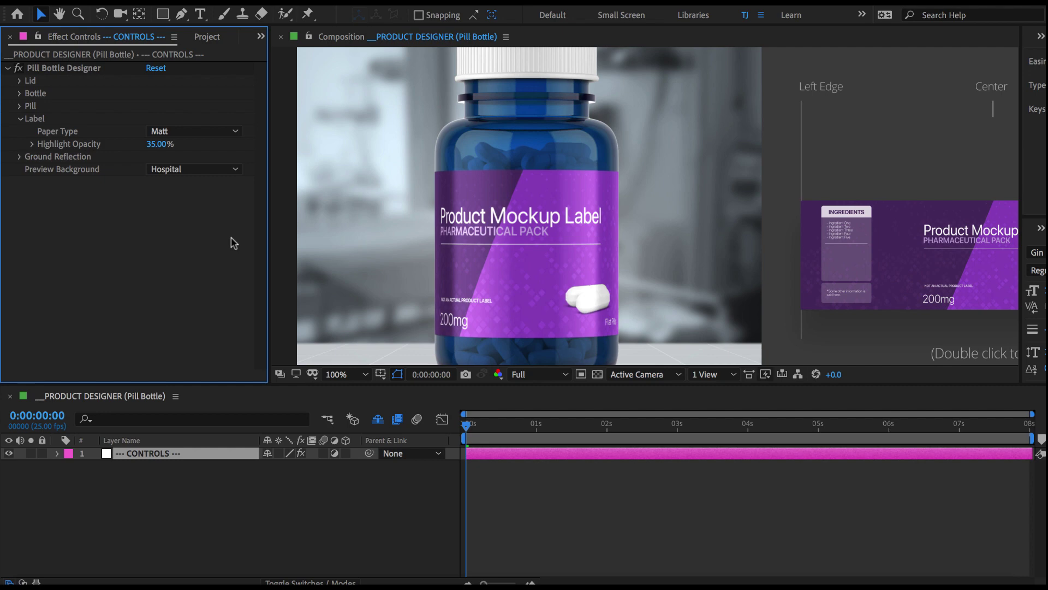
pyautogui.press(',')
pyautogui.press(',')
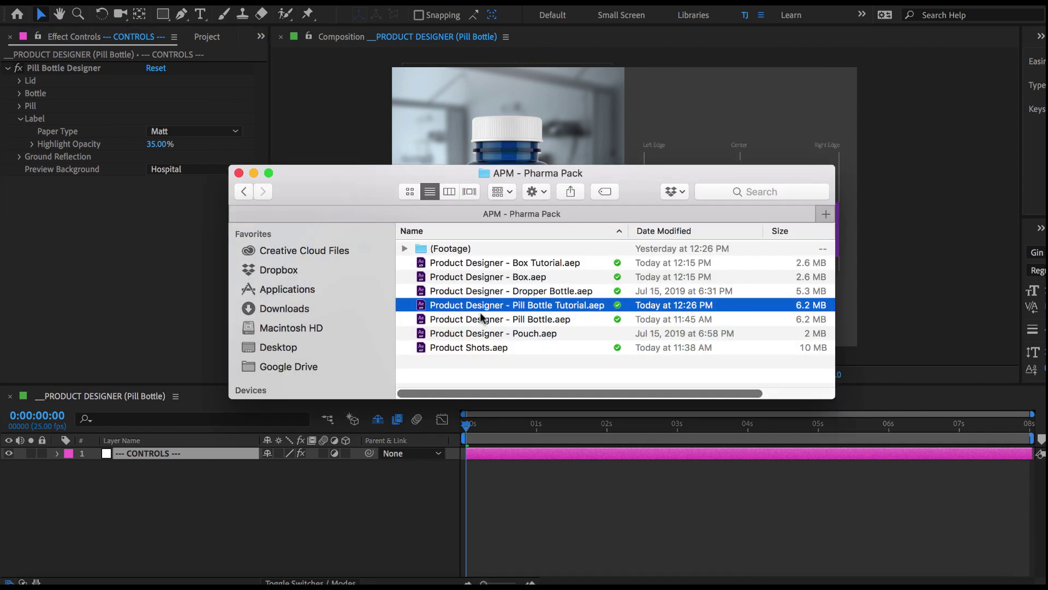
# Open Product Designer - Box Tutorial.aep and scrub through the box's 360 preview, returning to the first frame
pyautogui.doubleClick(557, 263)
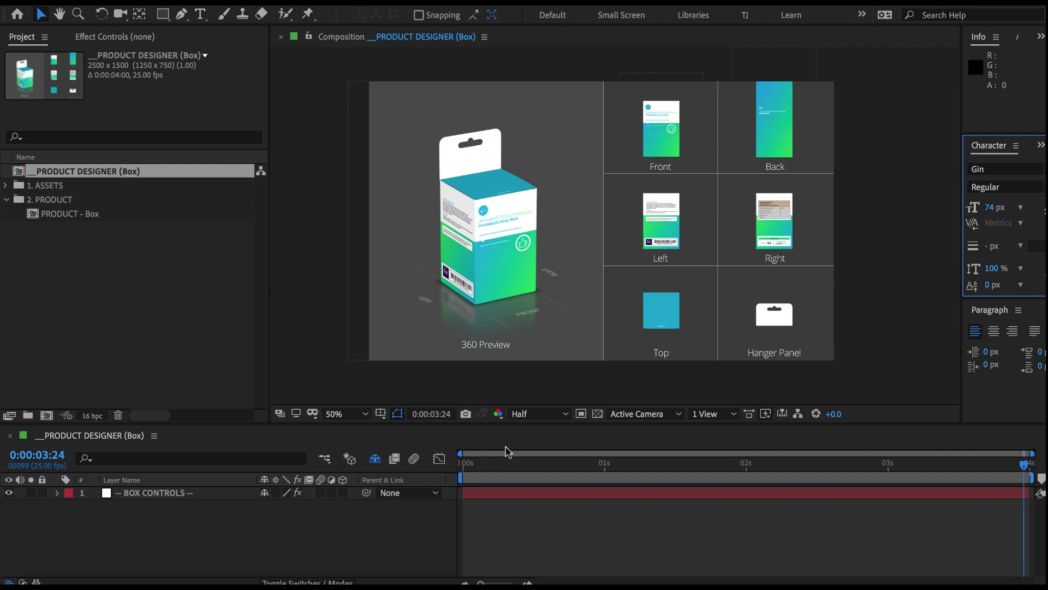
pyautogui.click(527, 467)
pyautogui.moveTo(528, 466); pyautogui.dragTo(565, 466)
pyautogui.click(462, 466)
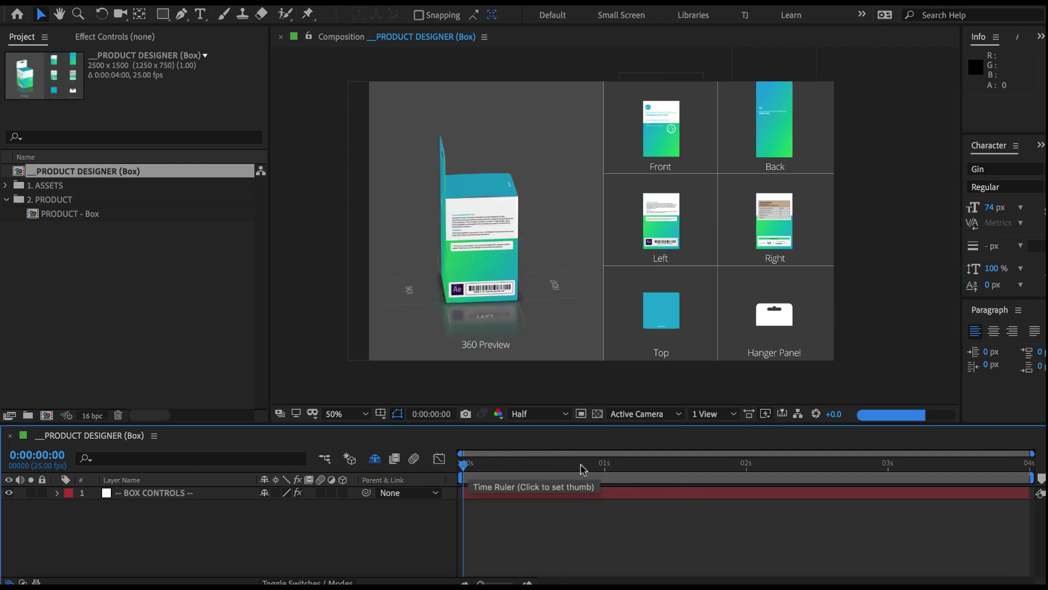
pyautogui.click(809, 465)
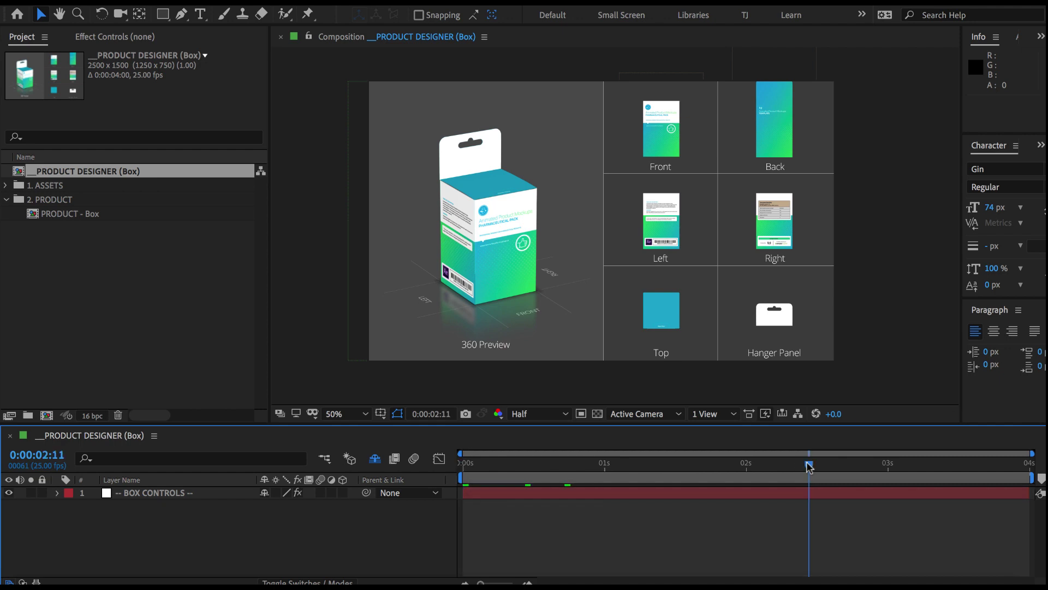
pyautogui.click(859, 469)
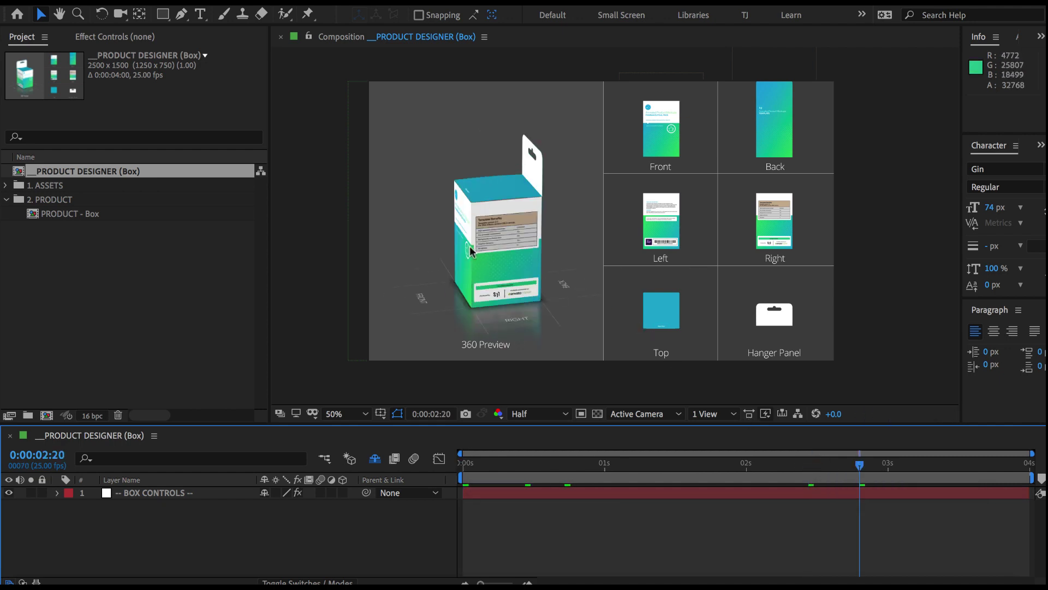
pyautogui.press('Home')
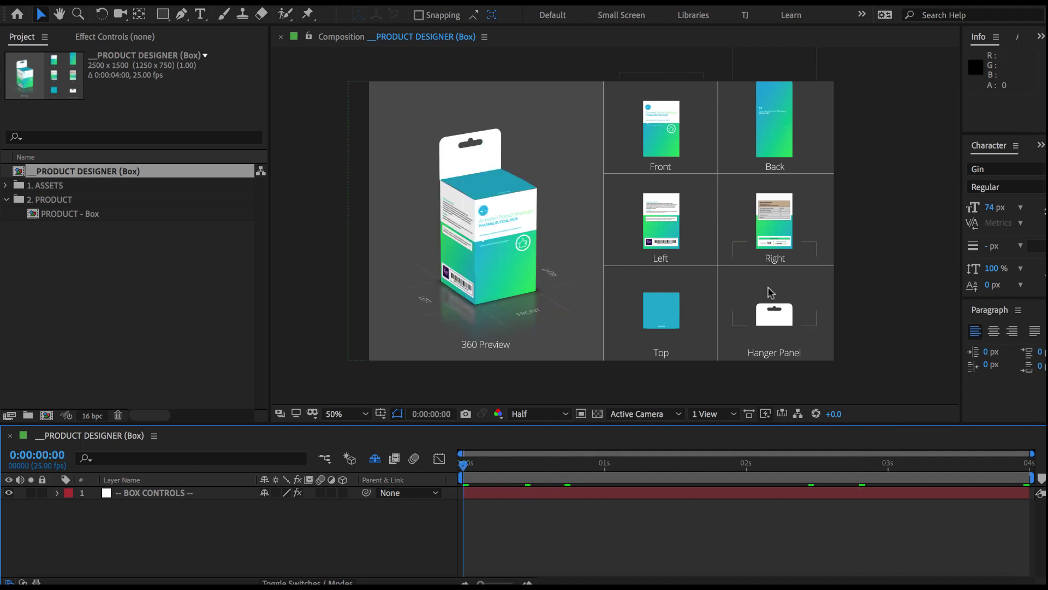
# Select the Front, Back and Left box panels one after another in the product designer composition
pyautogui.click(664, 136)
pyautogui.click(785, 144)
pyautogui.click(680, 225)
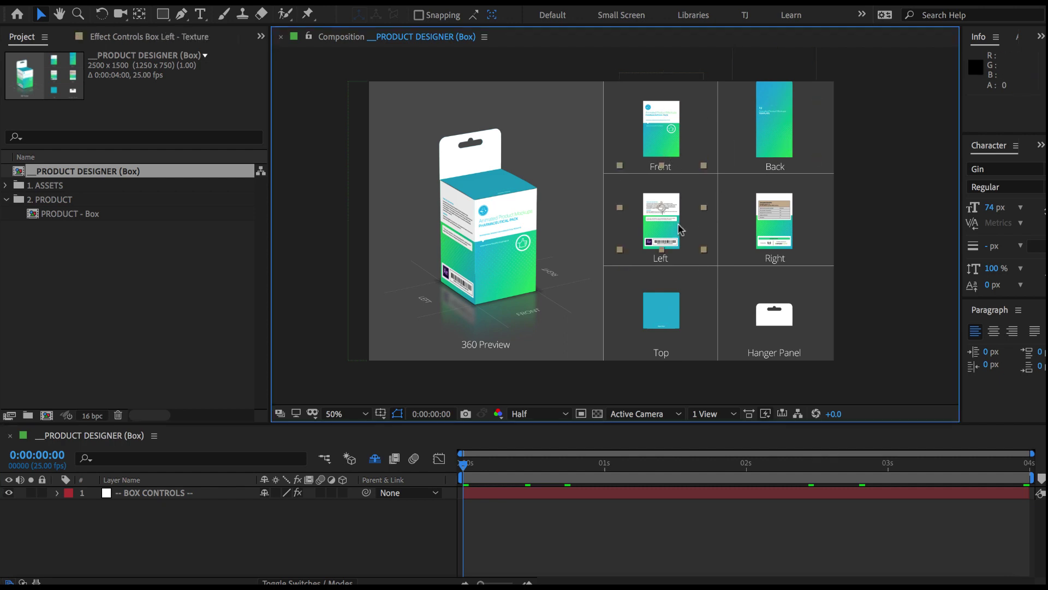
# Import the six Box_MockupLabel PNG files (Back, Front, HangerPanel, Left, Right and Top) from the Mockup Labels folder
pyautogui.click(100, 260)
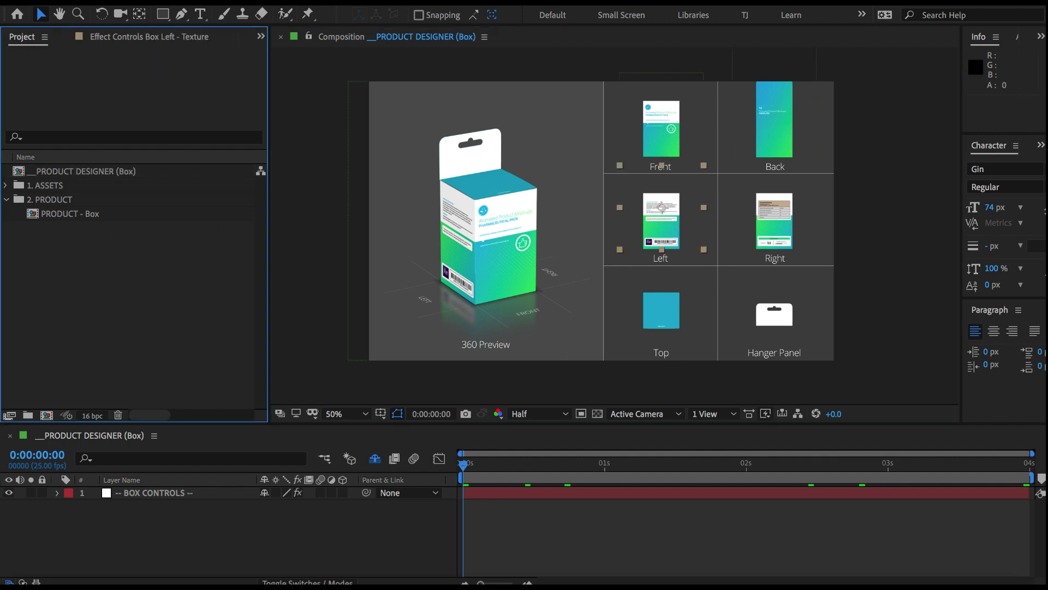
pyautogui.click(123, 1)
pyautogui.moveTo(164, 175)
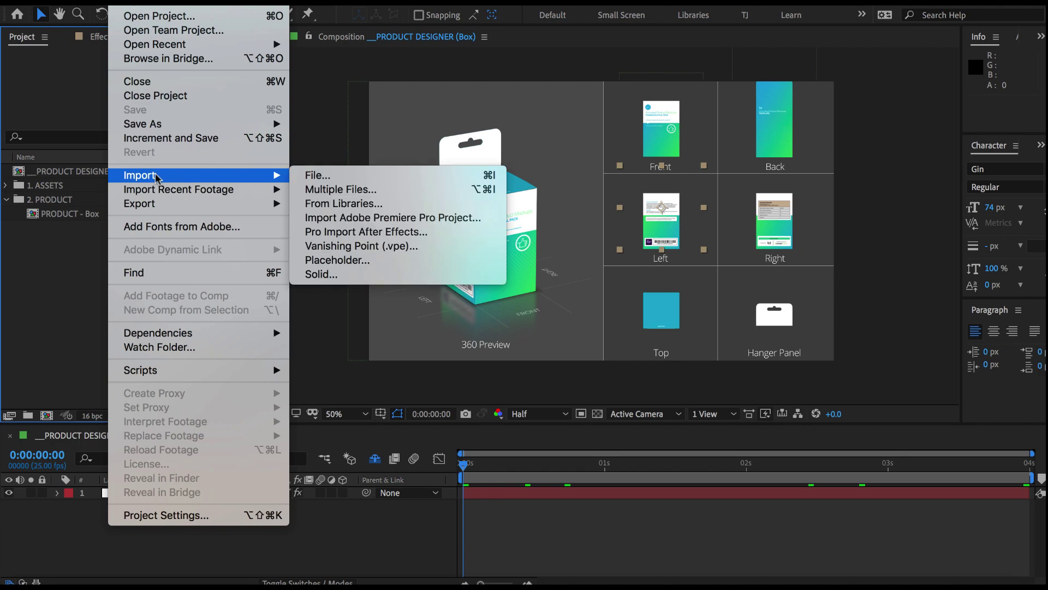
pyautogui.click(319, 180)
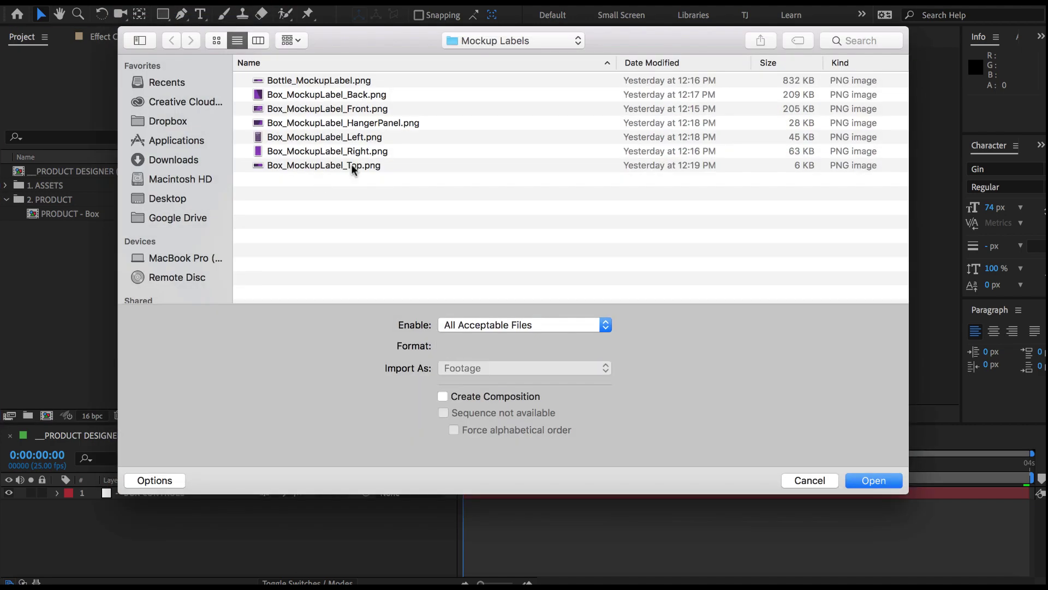
pyautogui.click(355, 96)
pyautogui.keyDown('shift'); pyautogui.click(354, 165); pyautogui.keyUp('shift')
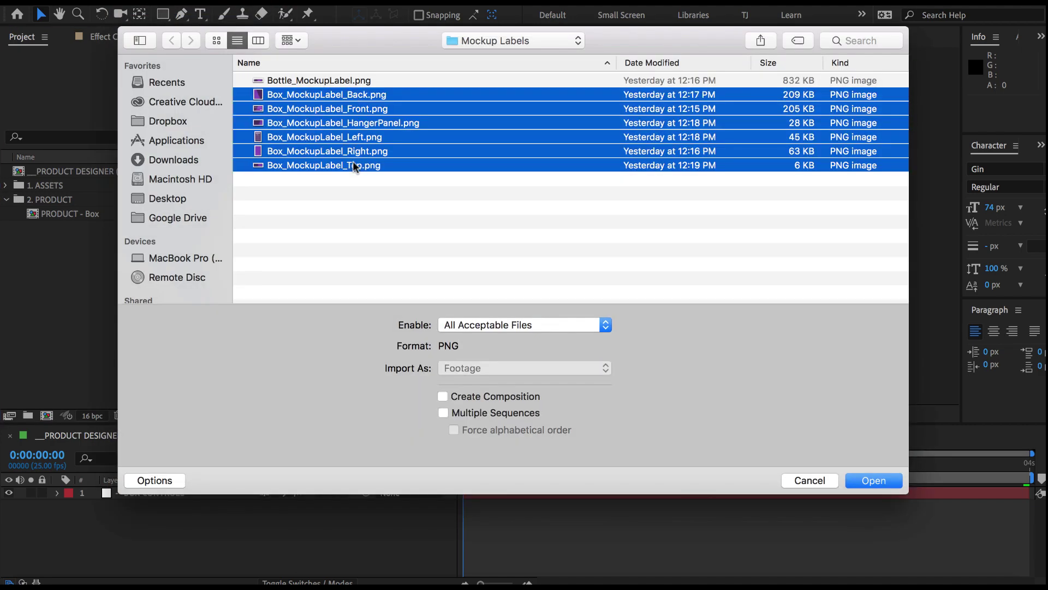
pyautogui.press('Return')
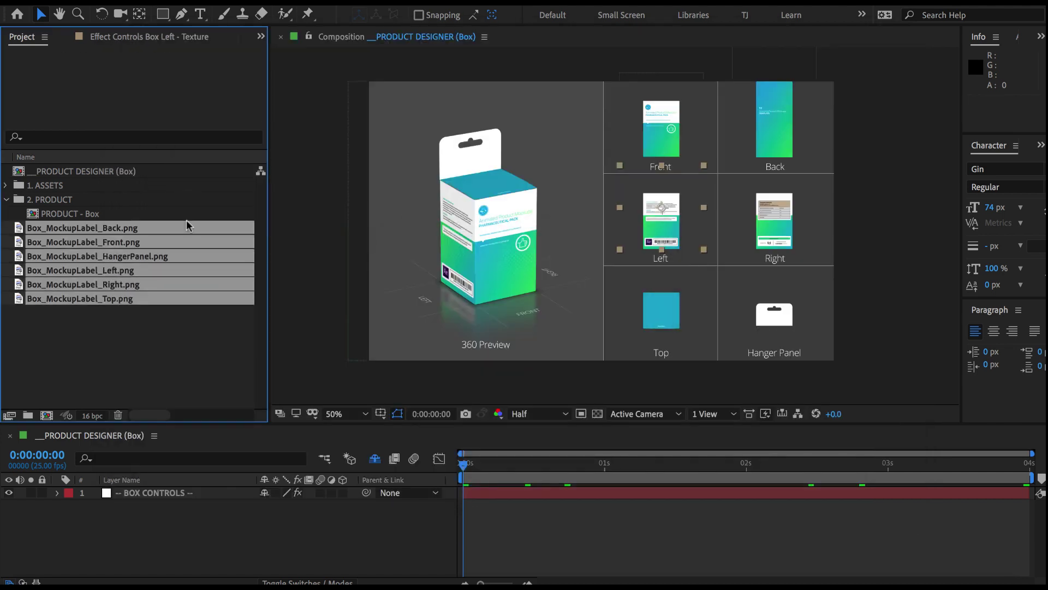
pyautogui.click(143, 338)
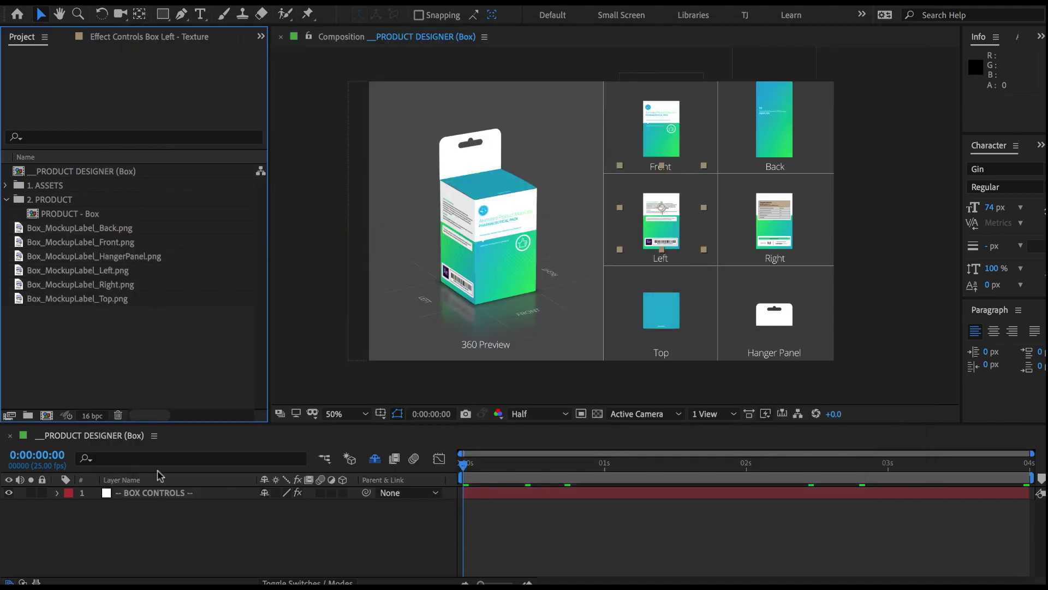
# Set the Box Designer dimensions of the BOX CONTROLS layer to height 5 cm, width 9 cm and depth 3 cm
pyautogui.click(159, 494)
pyautogui.click(151, 40)
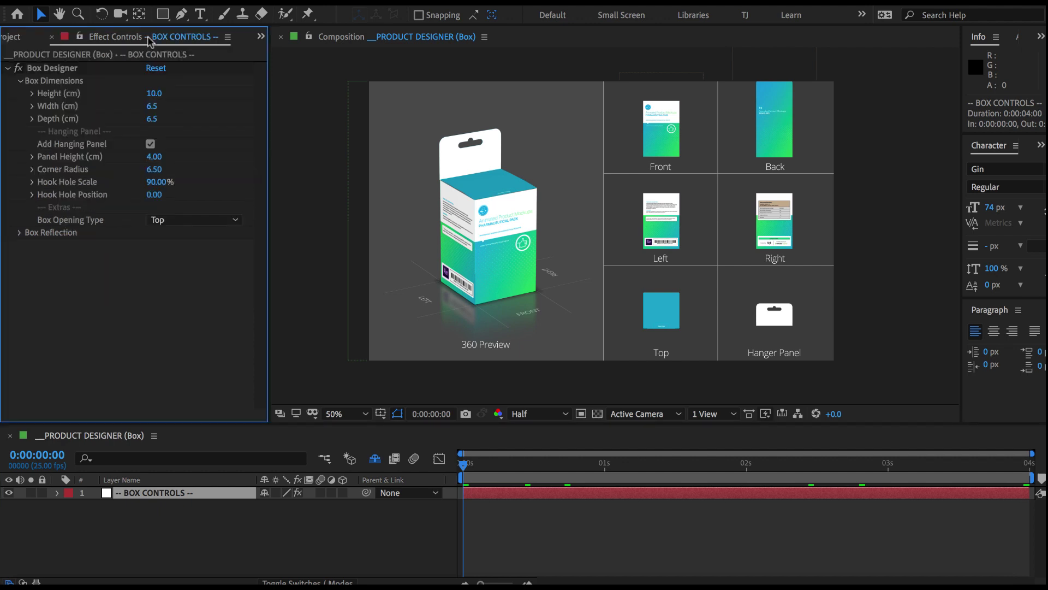
pyautogui.click(155, 94)
pyautogui.write('5')
pyautogui.click(157, 106)
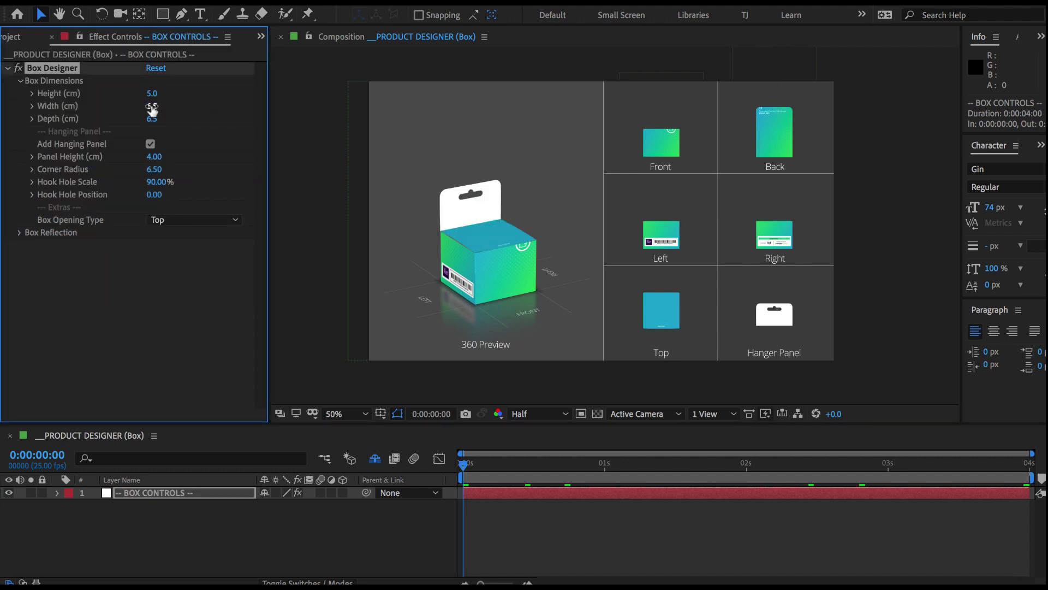
pyautogui.write('9')
pyautogui.press('Return')
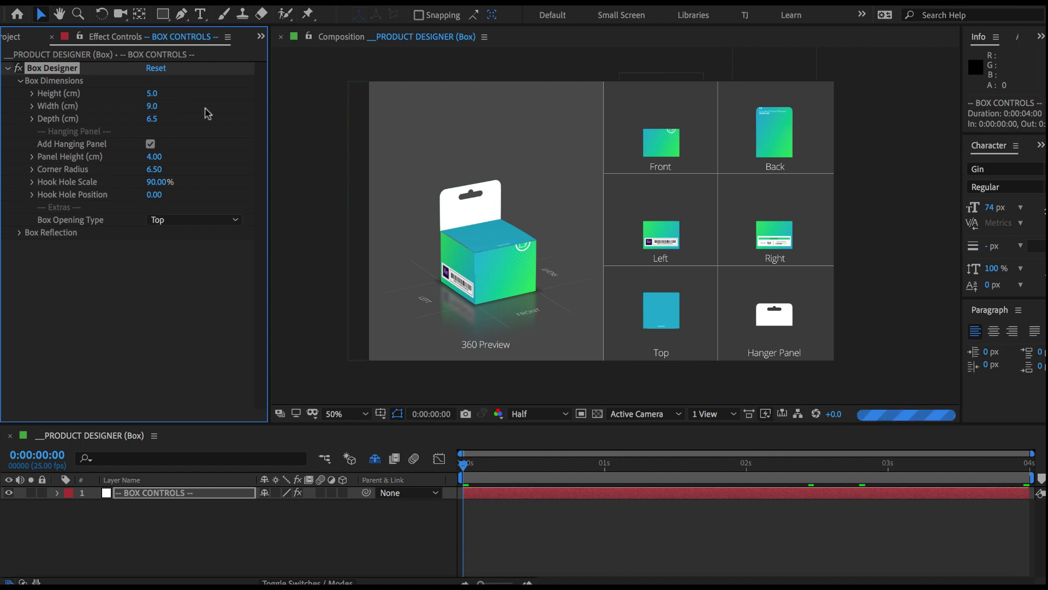
pyautogui.click(155, 119)
pyautogui.write('3')
pyautogui.press('Return')
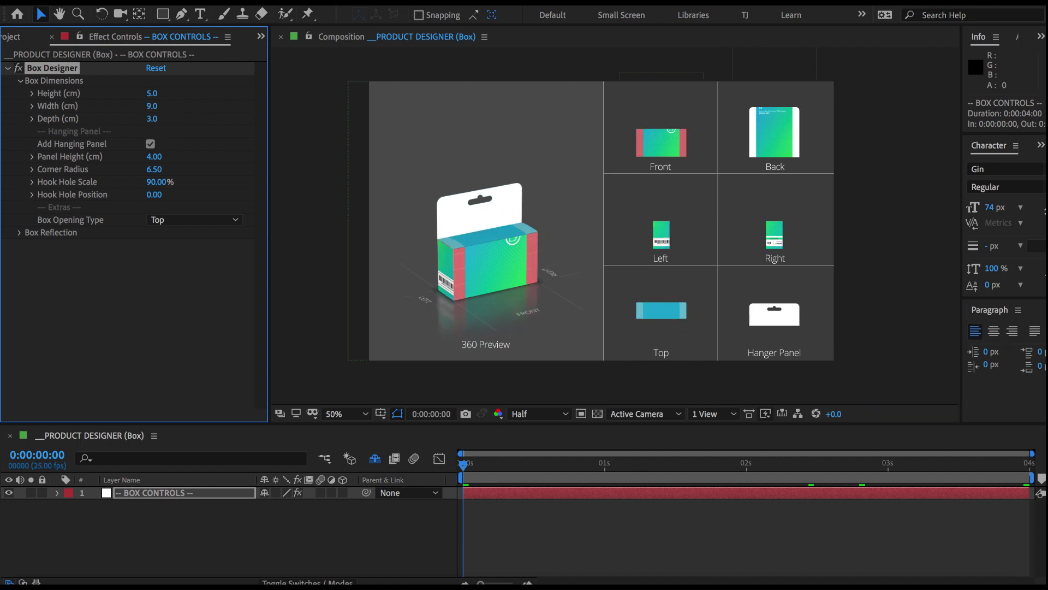
# Set the box's hanging panel height to 5 cm and its hook hole position to -0.30
pyautogui.click(153, 158)
pyautogui.write('5')
pyautogui.press('Return')
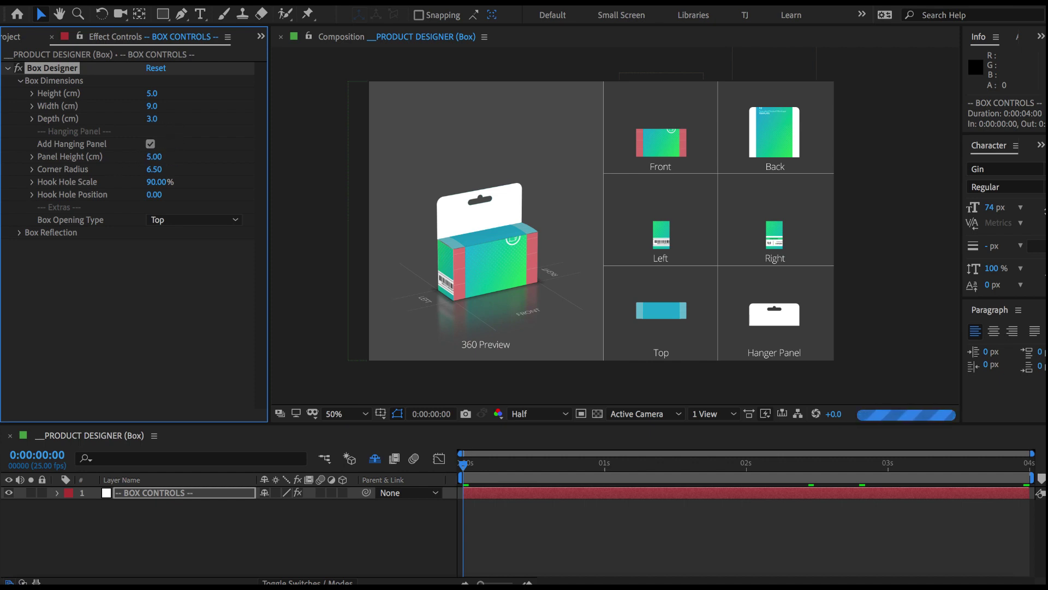
pyautogui.click(153, 195)
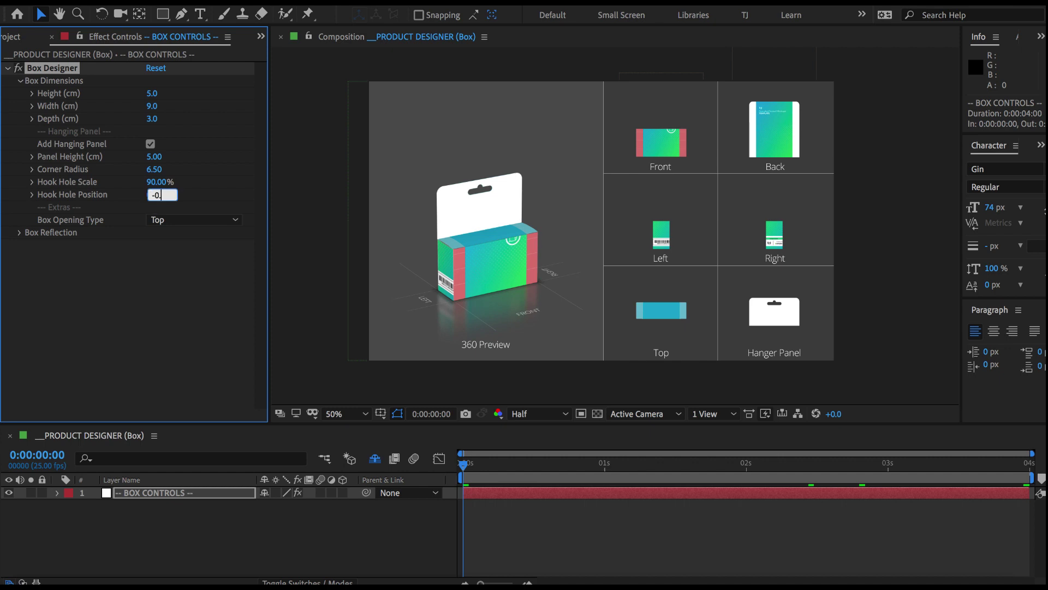
pyautogui.press('Return')
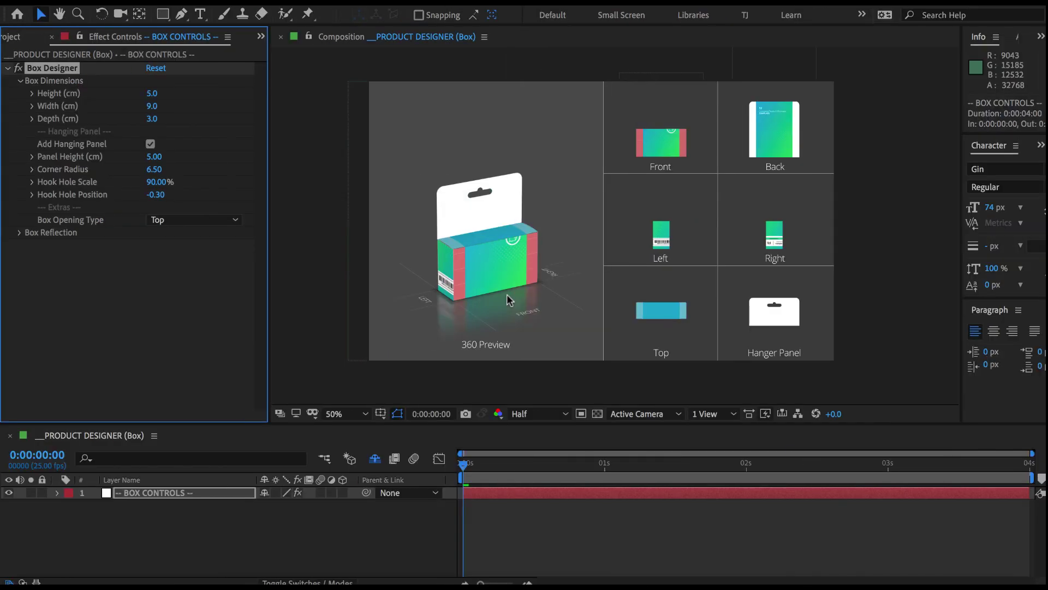
pyautogui.click(213, 298)
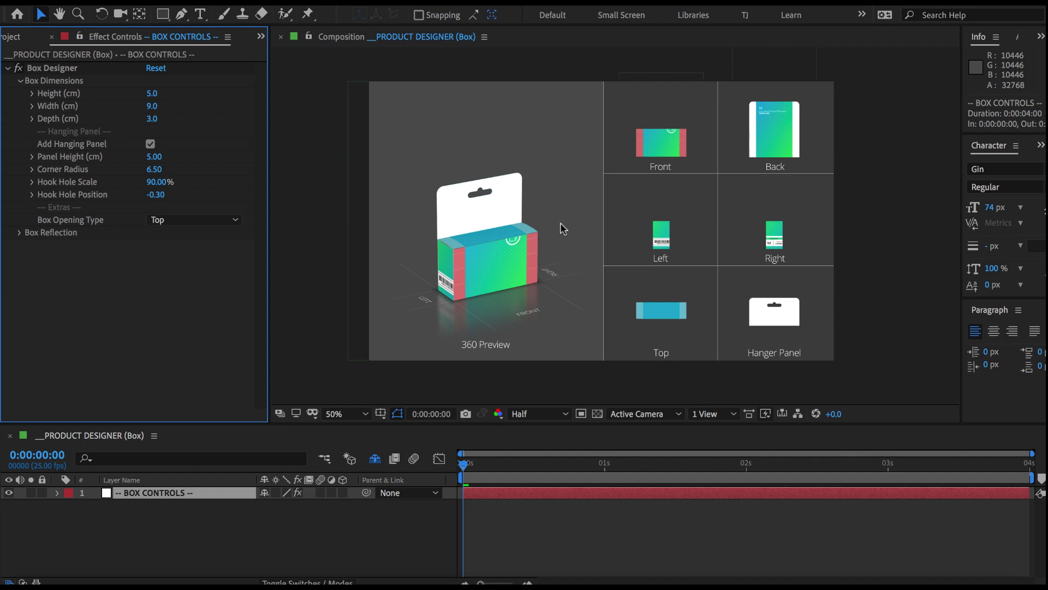
# Open the Box Front - Texture composition and add Box_MockupLabel_Front.png as its top layer
pyautogui.doubleClick(659, 146)
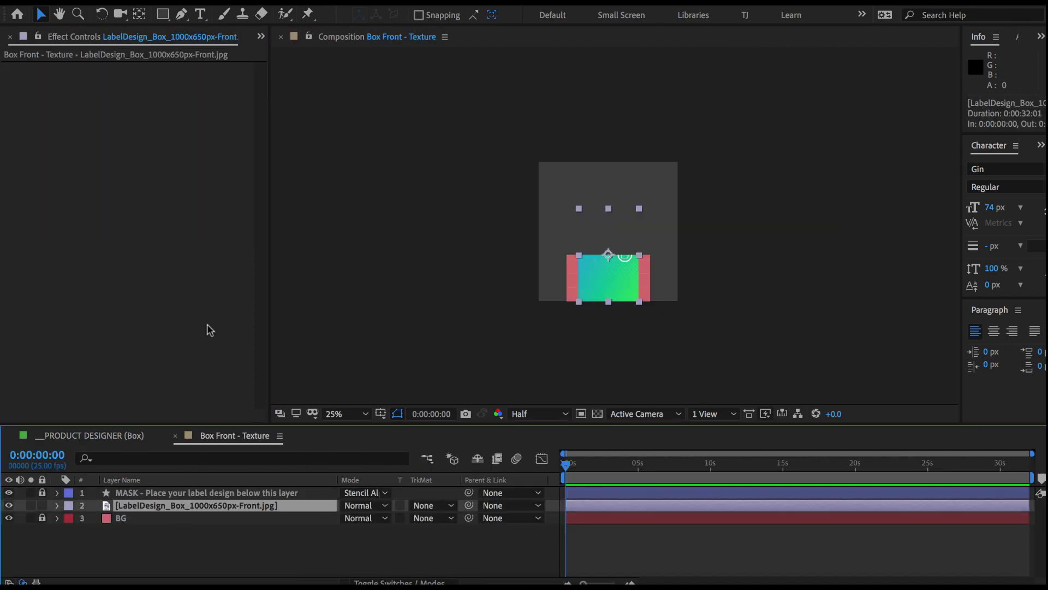
pyautogui.click(261, 36)
pyautogui.click(288, 56)
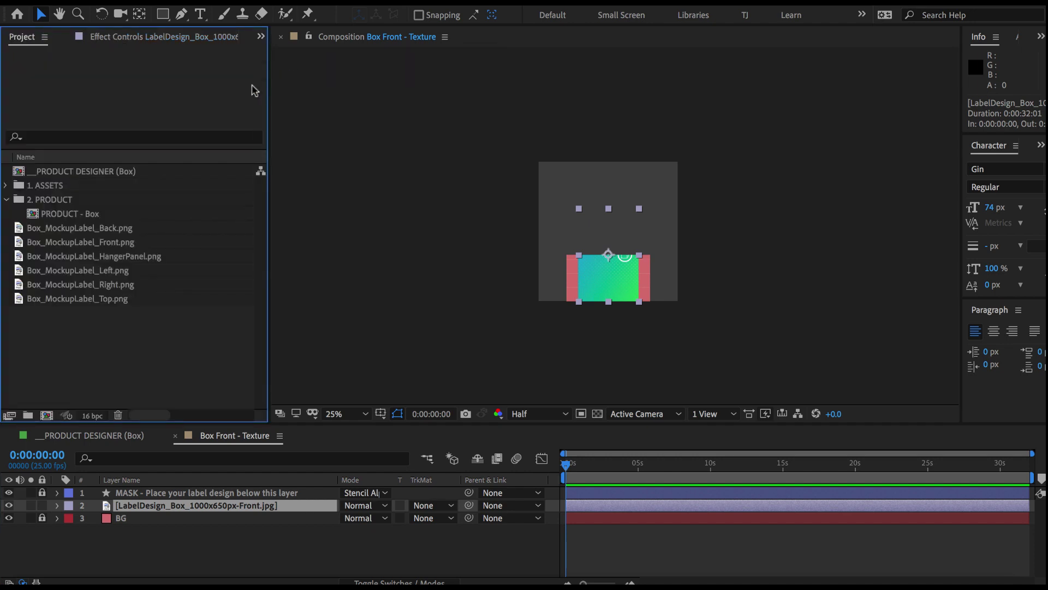
pyautogui.click(87, 243)
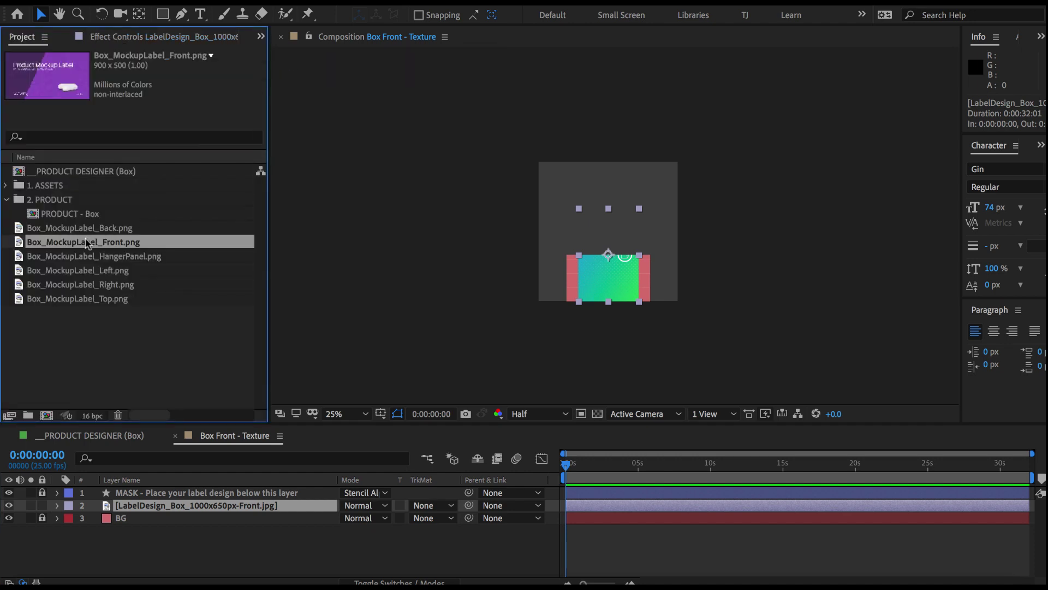
pyautogui.moveTo(86, 240); pyautogui.dragTo(222, 501)
pyautogui.scroll(2, 483, 349)
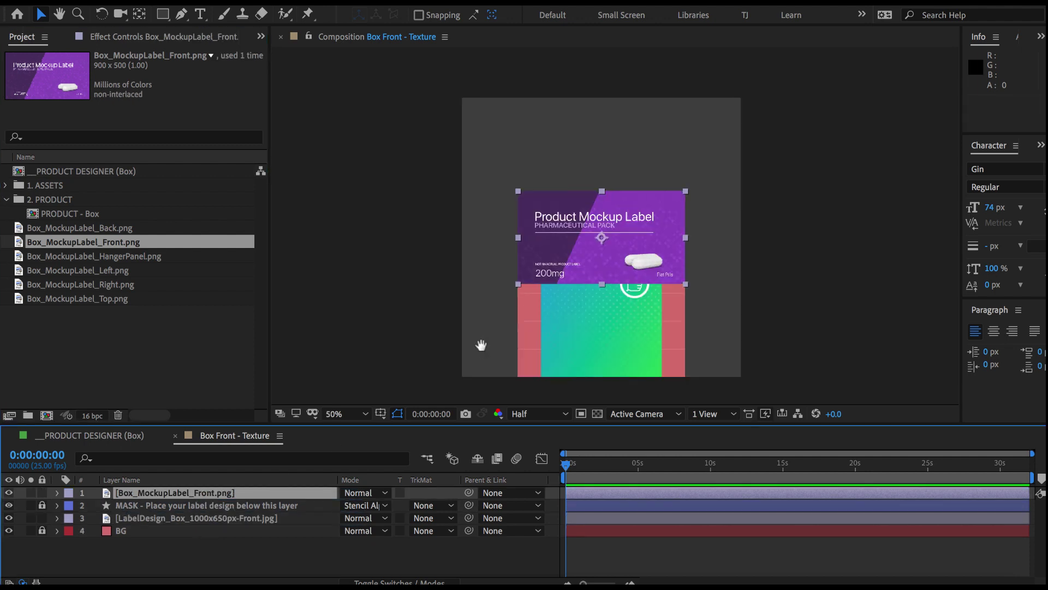
# Move the Box_MockupLabel_Front.png layer down onto the front panel area, aligning it exactly at position 750, 1250
pyautogui.moveTo(613, 205); pyautogui.dragTo(616, 299)
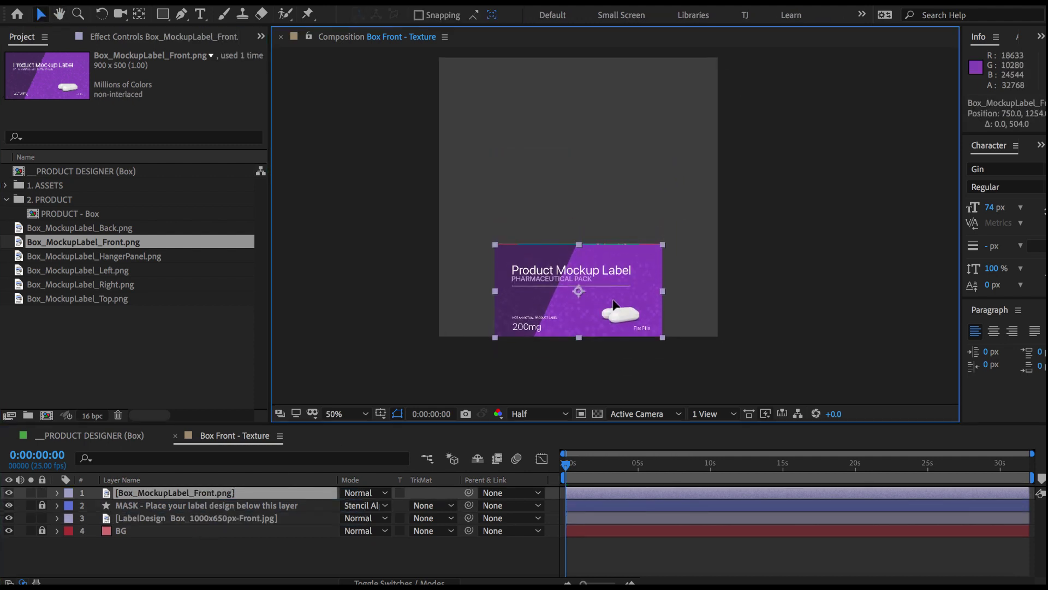
pyautogui.scroll(4, 612, 299)
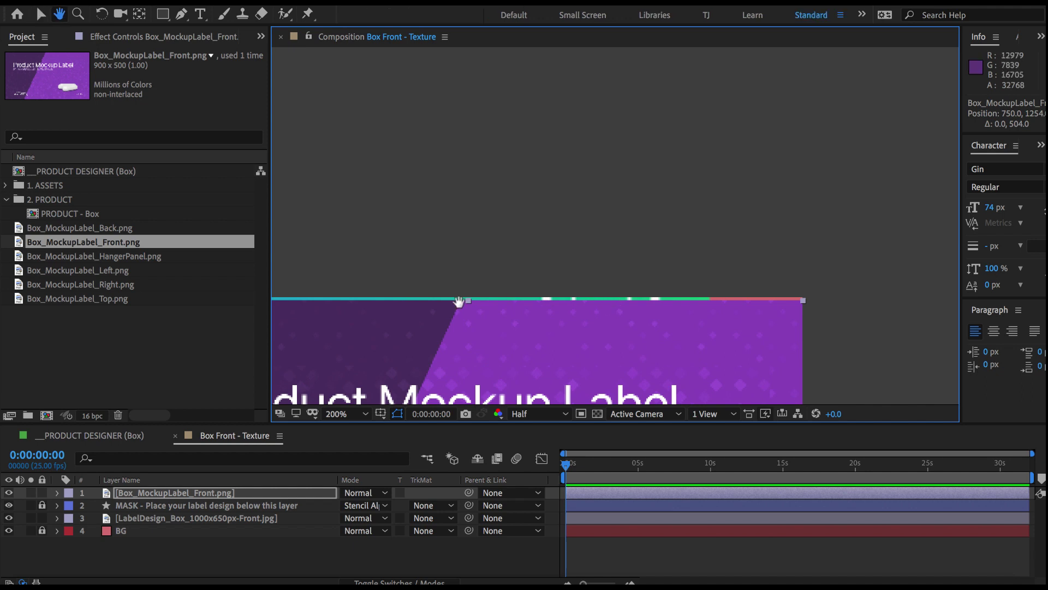
pyautogui.moveTo(461, 306); pyautogui.dragTo(655, 260)
pyautogui.press('Up')
pyautogui.press('Up')
pyautogui.press('Up')
pyautogui.press('Up')
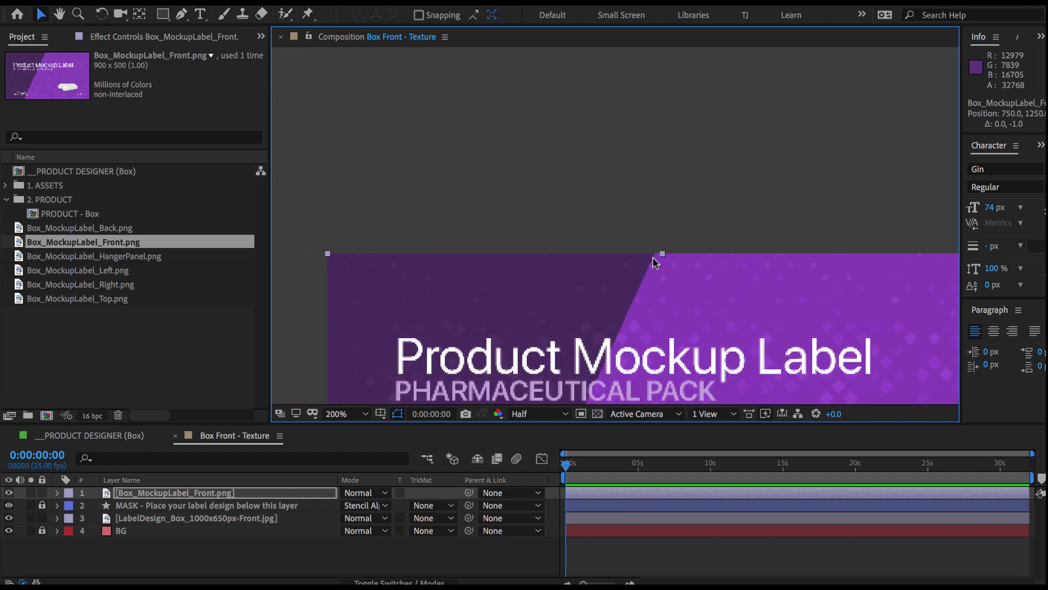
# Set the preview resolution to Full, check the front label artwork up close and close the Box Front - Texture composition
pyautogui.click(539, 414)
pyautogui.click(535, 445)
pyautogui.press('h')
pyautogui.moveTo(708, 402); pyautogui.dragTo(480, 365)
pyautogui.press('v')
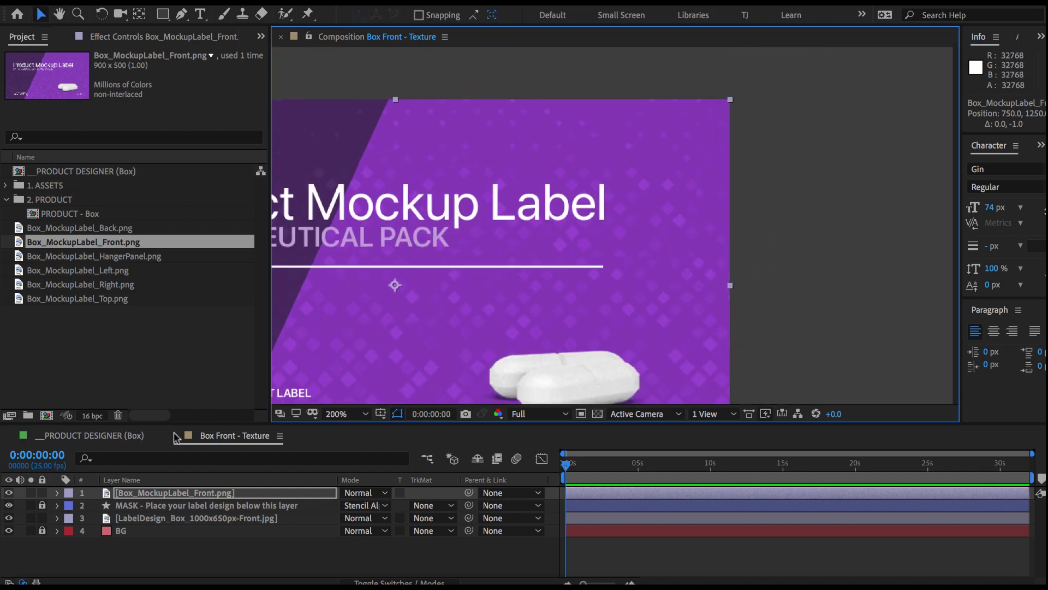
pyautogui.click(176, 437)
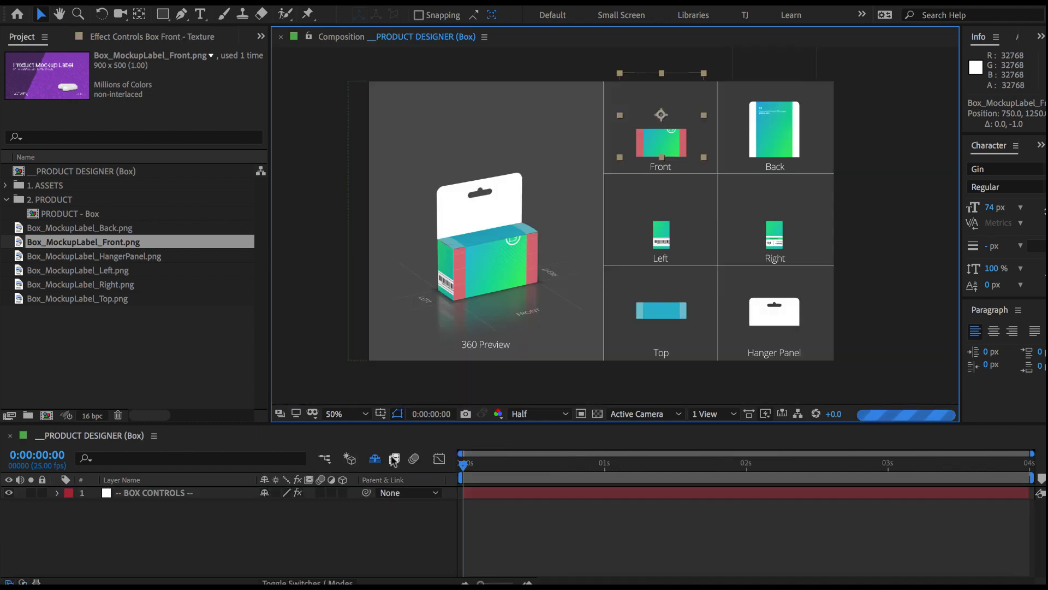
# Examine the new front label up close on the box in the 360 preview
pyautogui.press('.')
pyautogui.moveTo(311, 296); pyautogui.dragTo(442, 265)
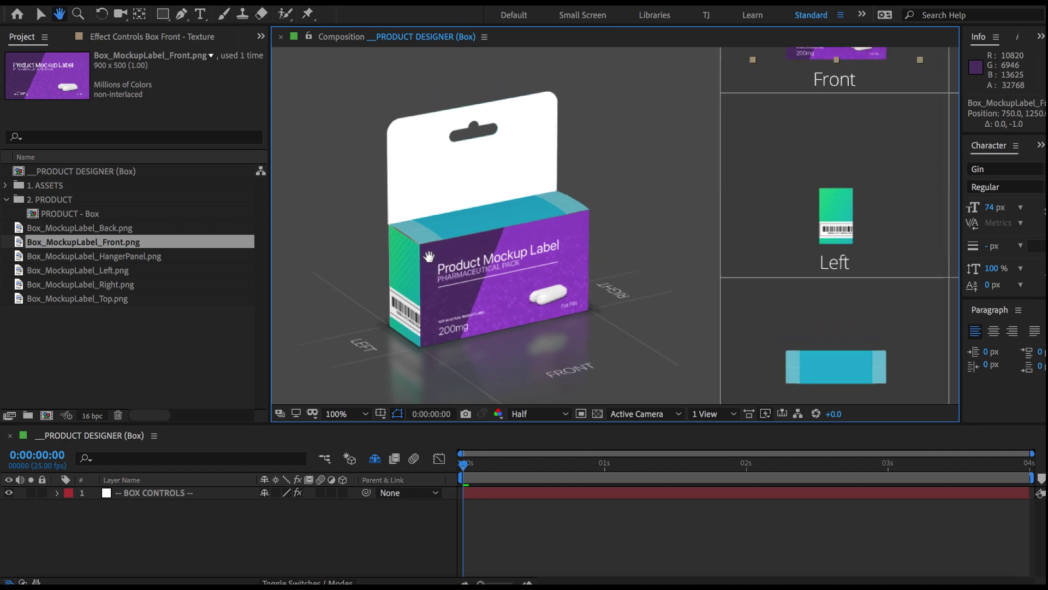
pyautogui.press(',')
pyautogui.moveTo(653, 202); pyautogui.dragTo(601, 224)
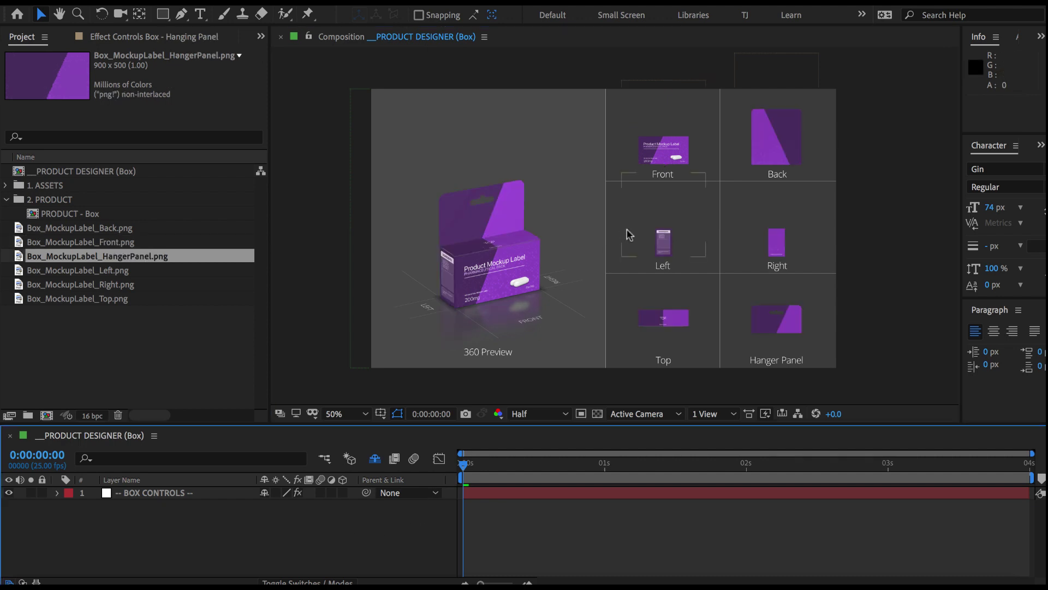
# Review all sides of the labelled box at several times in the 360 preview, returning to the first frame
pyautogui.click(543, 464)
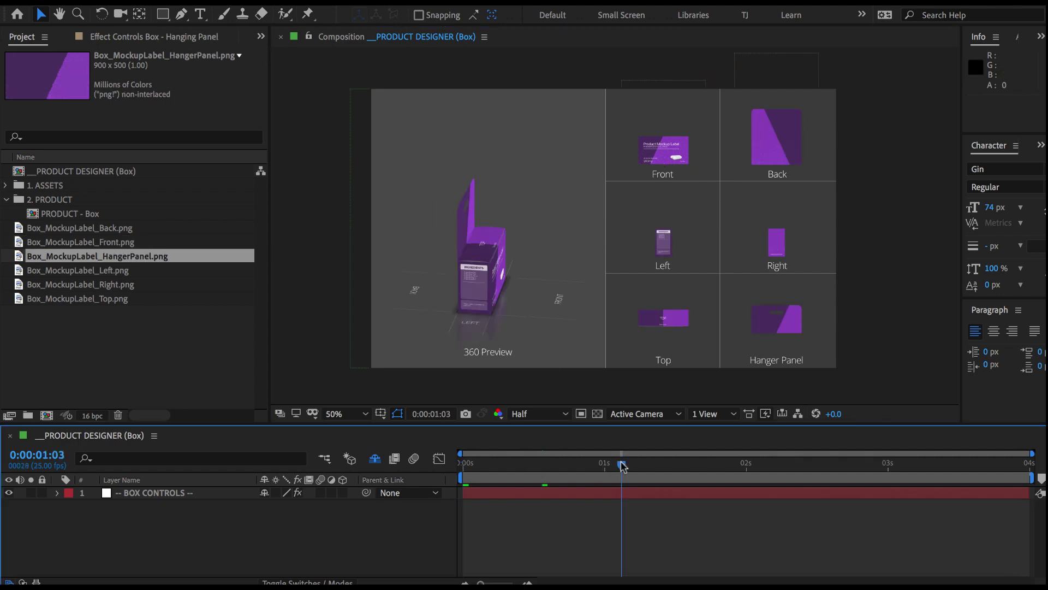
pyautogui.click(680, 464)
pyautogui.click(766, 464)
pyautogui.click(893, 465)
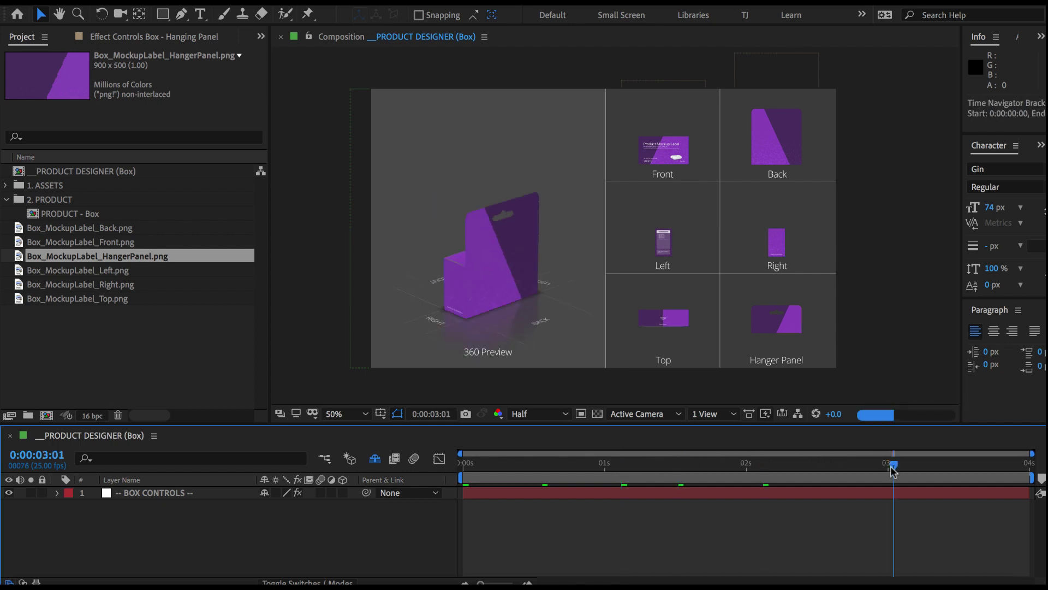
pyautogui.click(464, 465)
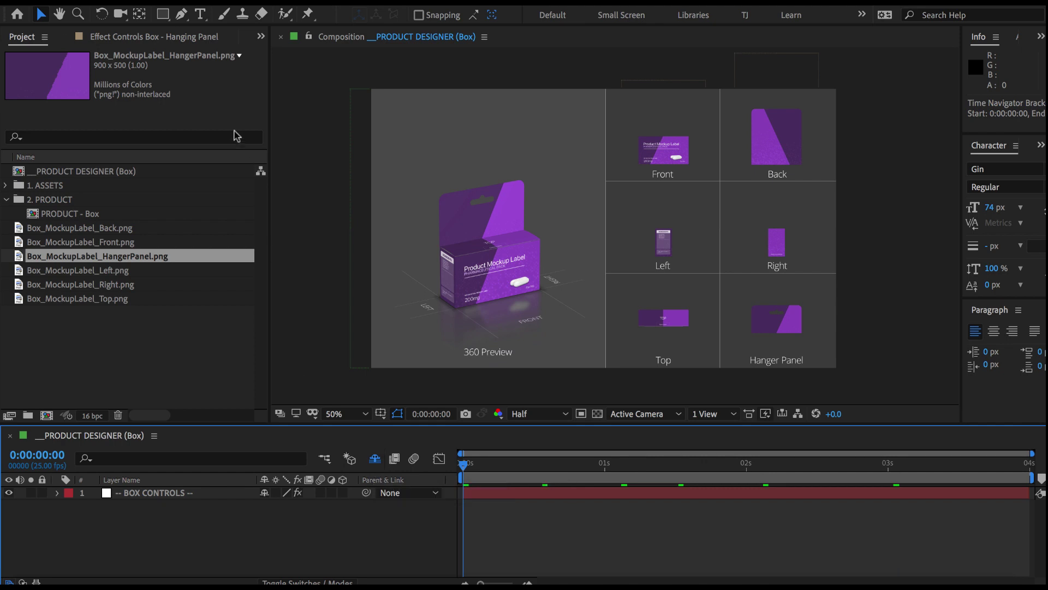
# Save the box project and close it
pyautogui.click(122, 0)
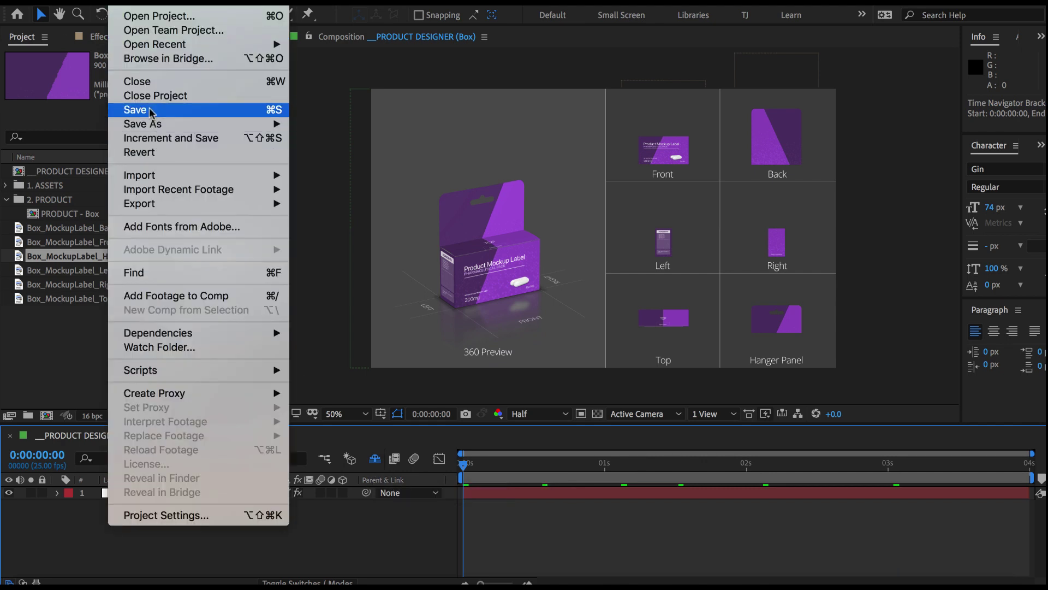
pyautogui.click(152, 113)
pyautogui.click(147, 371)
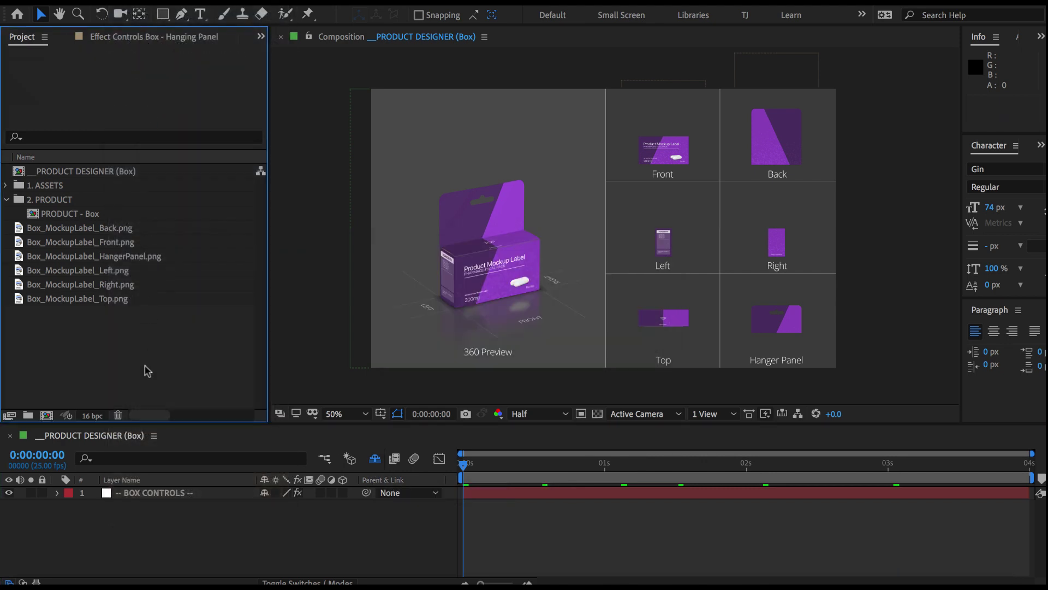
pyautogui.click(121, 0)
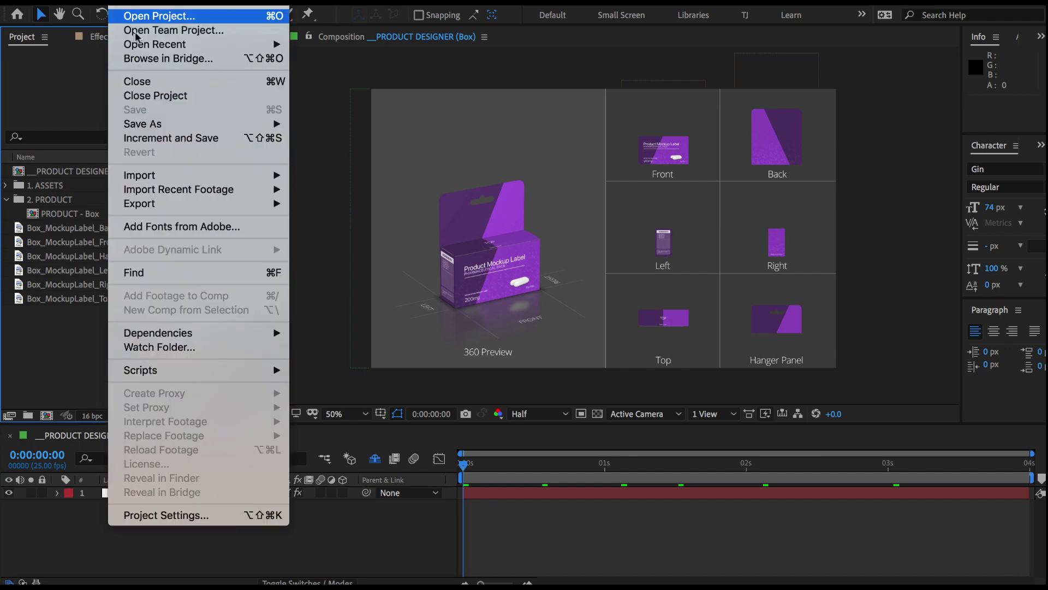
pyautogui.click(156, 93)
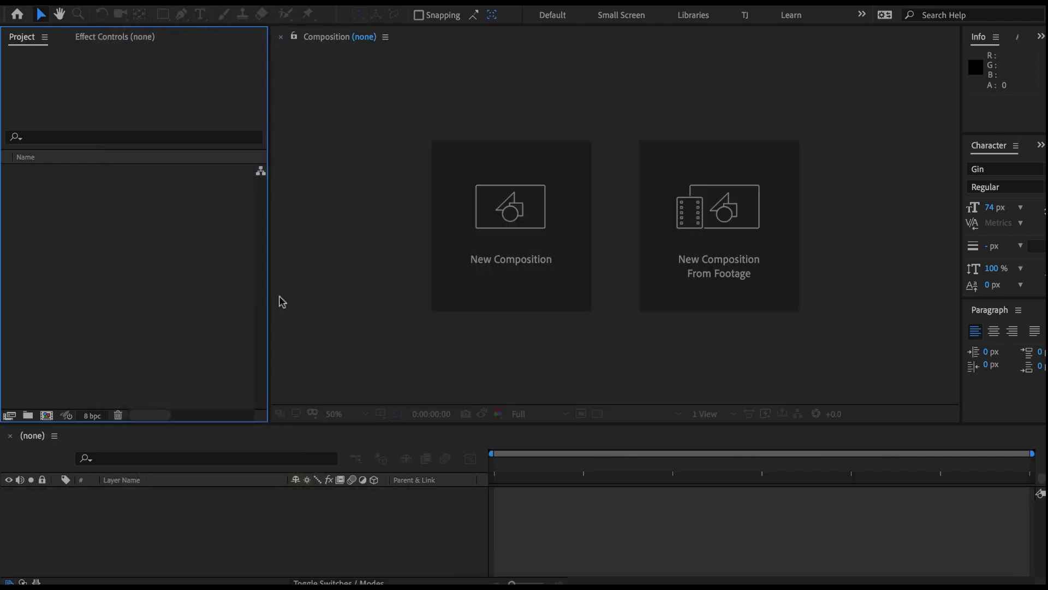
# Switch to Finder and open Product Shots.aep from the APM - Pharma Pack folder
pyautogui.press('super+Tab')
pyautogui.press('super+Tab')
pyautogui.press('super+Tab')
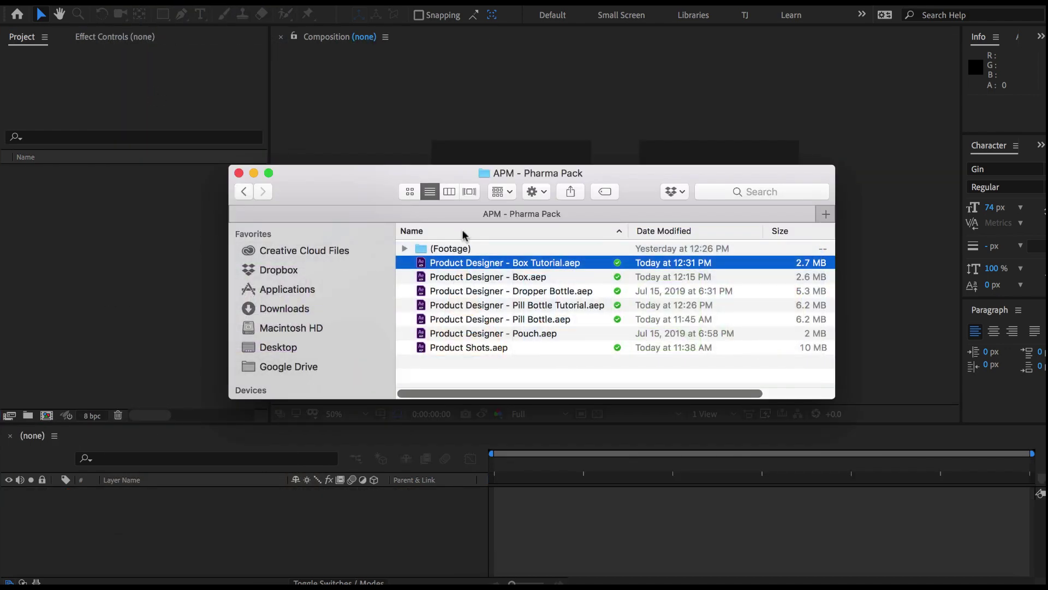
pyautogui.click(484, 347)
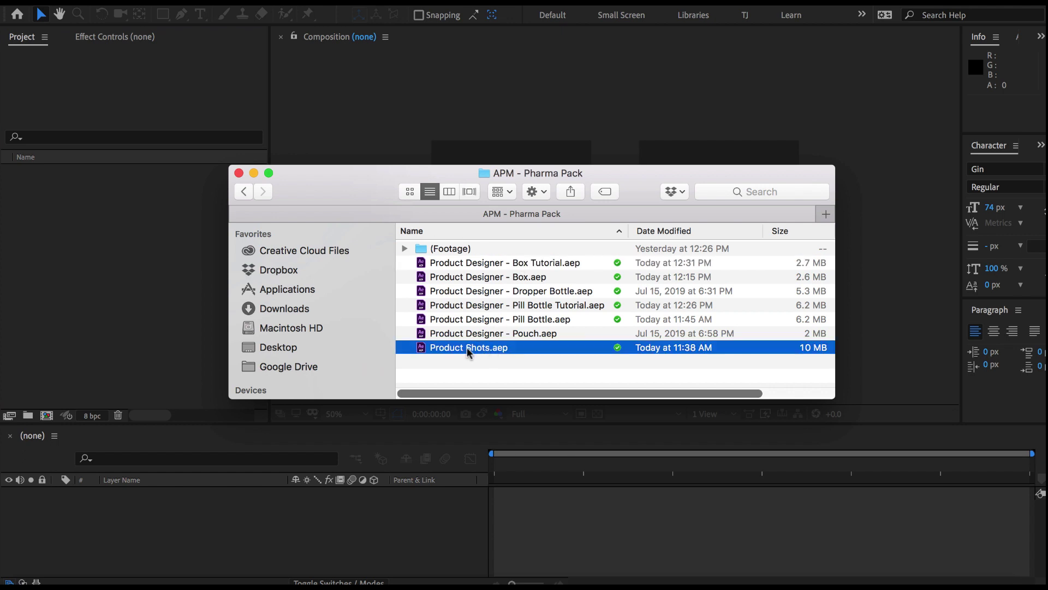
pyautogui.doubleClick(467, 347)
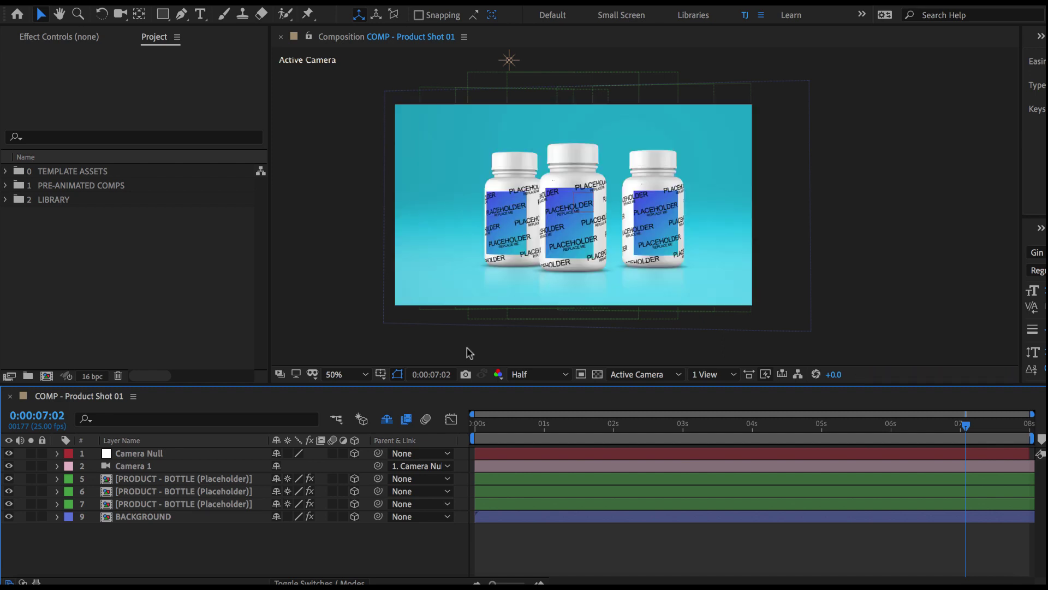
# Examine the project's TEMPLATE ASSETS, PRE-ANIMATED COMPS and LIBRARY folders
pyautogui.click(64, 171)
pyautogui.click(60, 187)
pyautogui.click(60, 175)
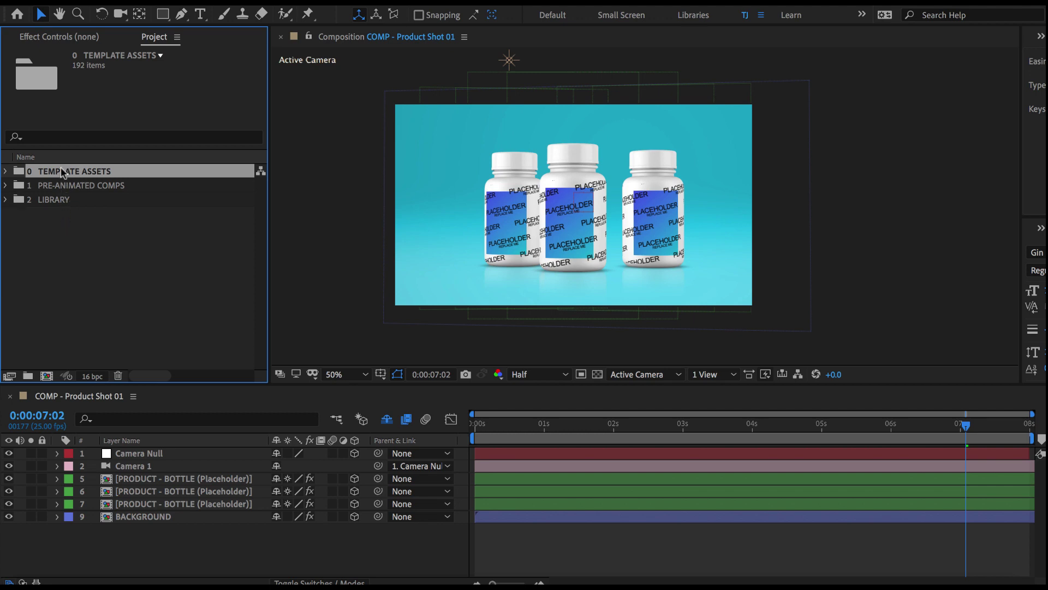
pyautogui.click(64, 187)
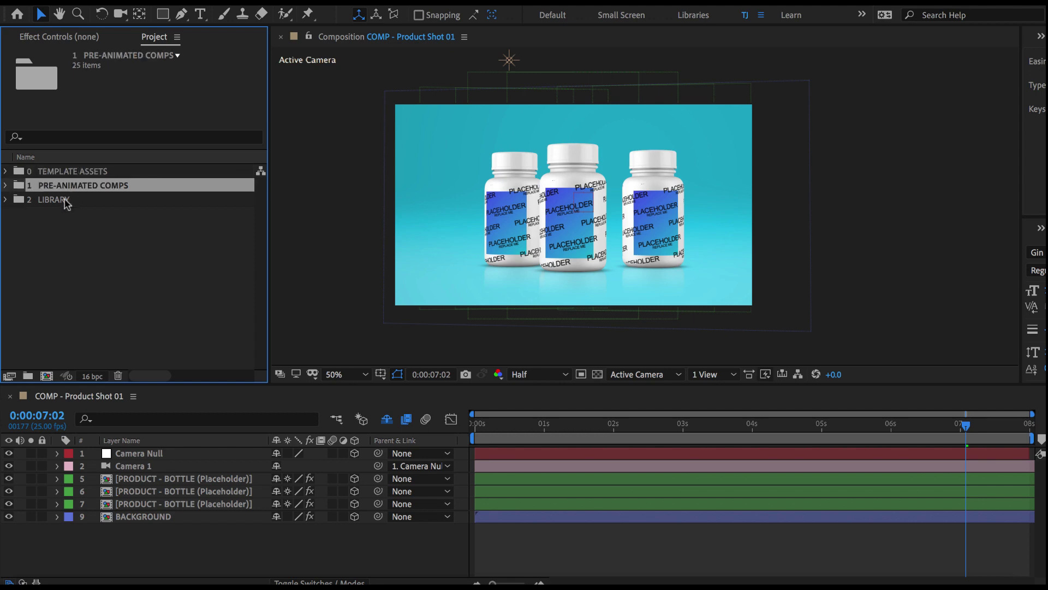
pyautogui.click(67, 203)
pyautogui.click(66, 186)
pyautogui.click(66, 201)
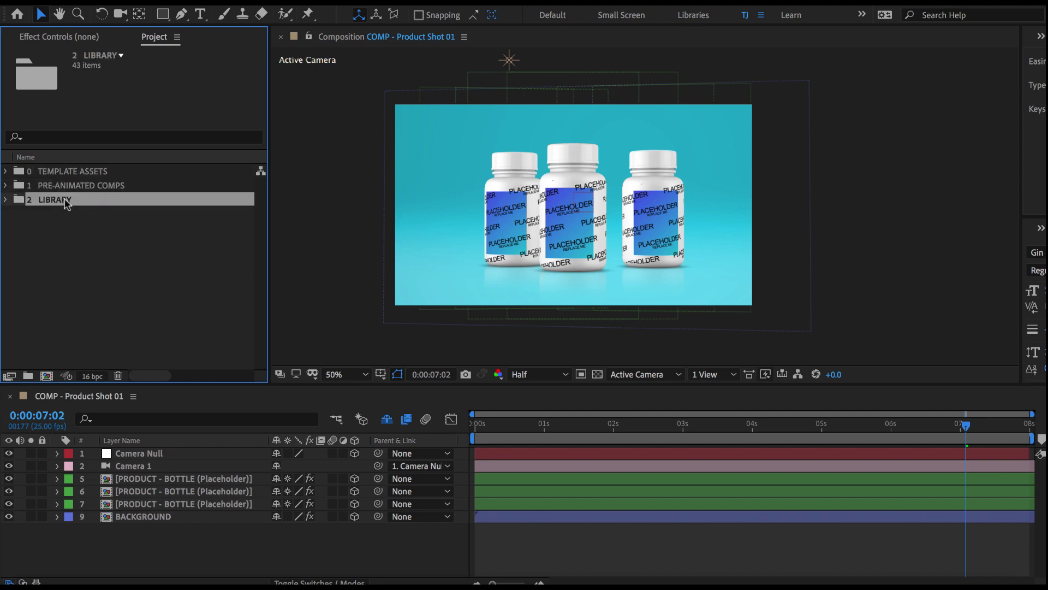
# Open COMP - Opening Shot 01 from the pre-animated comps and preview its animation from the start to 0:00:01:18
pyautogui.click(6, 186)
pyautogui.click(66, 187)
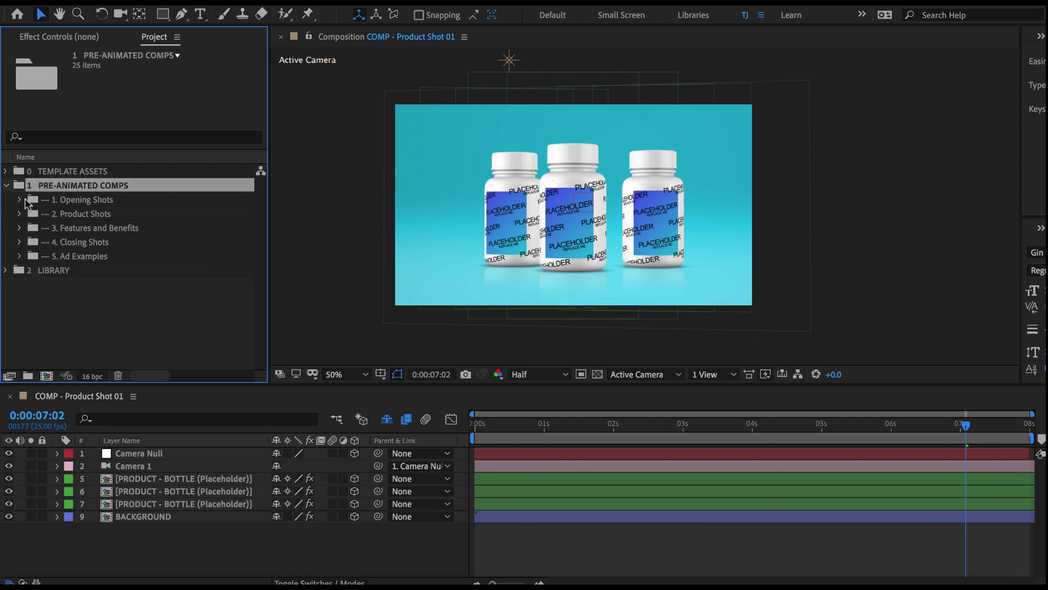
pyautogui.click(20, 199)
pyautogui.doubleClick(87, 213)
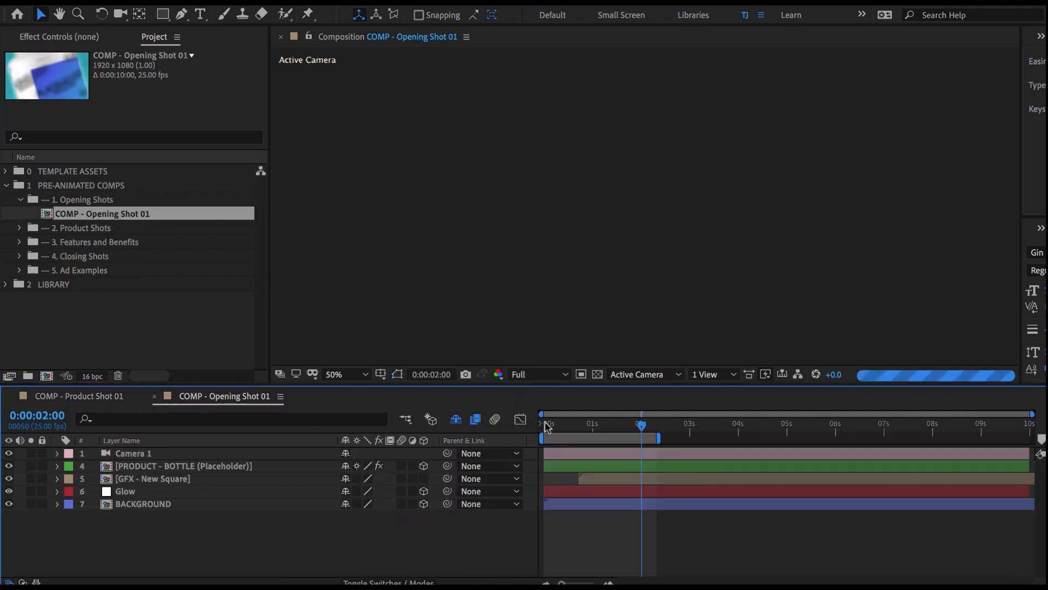
pyautogui.click(545, 423)
pyautogui.moveTo(546, 426); pyautogui.dragTo(628, 427)
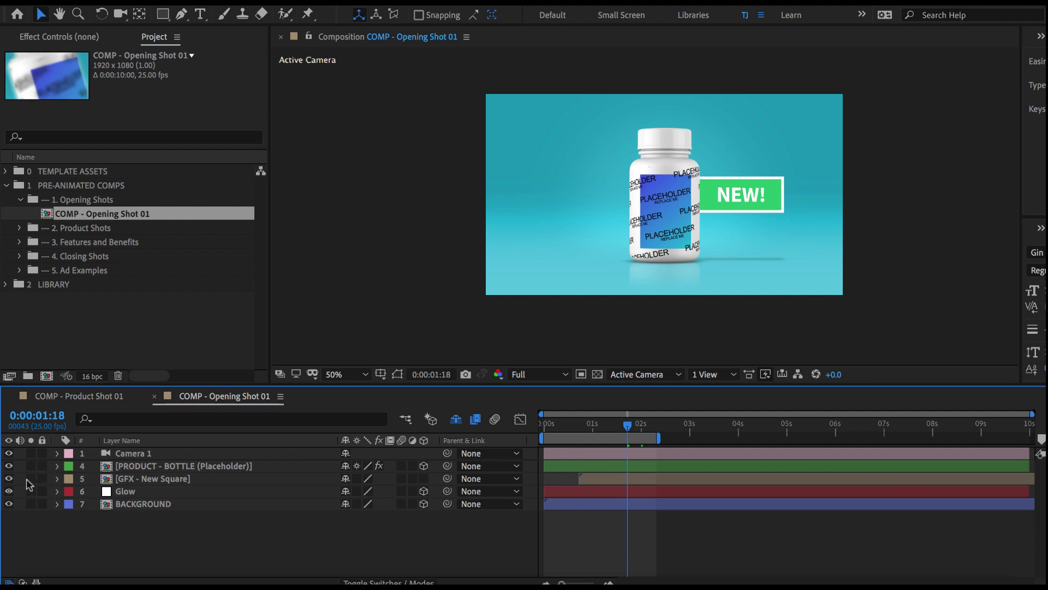
# Try the text OLD! in the GFX - New Square callout and check it in COMP - Opening Shot 01
pyautogui.click(9, 479)
pyautogui.click(8, 478)
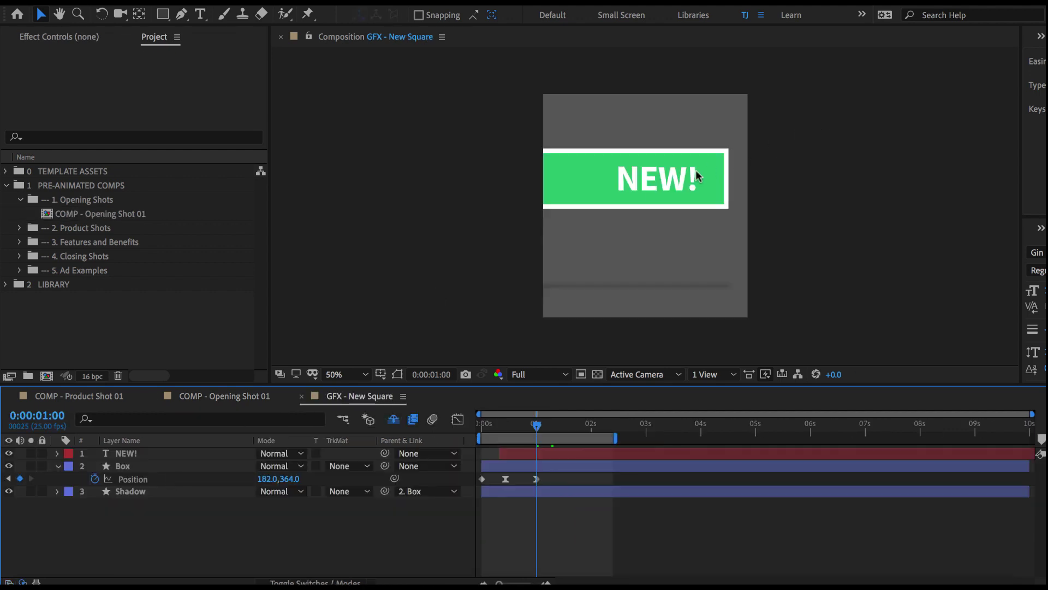
pyautogui.doubleClick(677, 187)
pyautogui.write('OLD!')
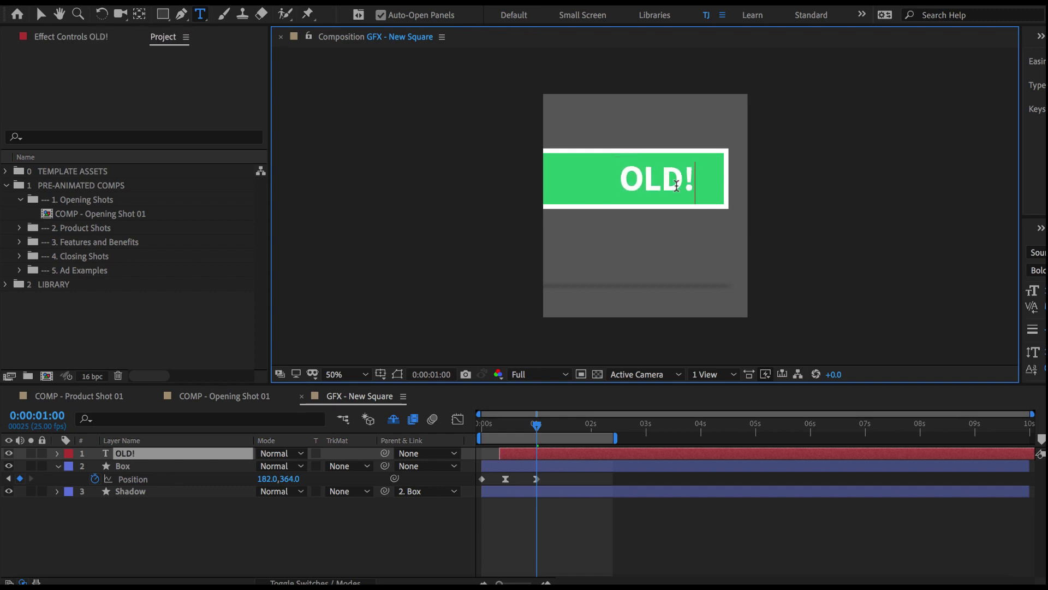
pyautogui.click(259, 396)
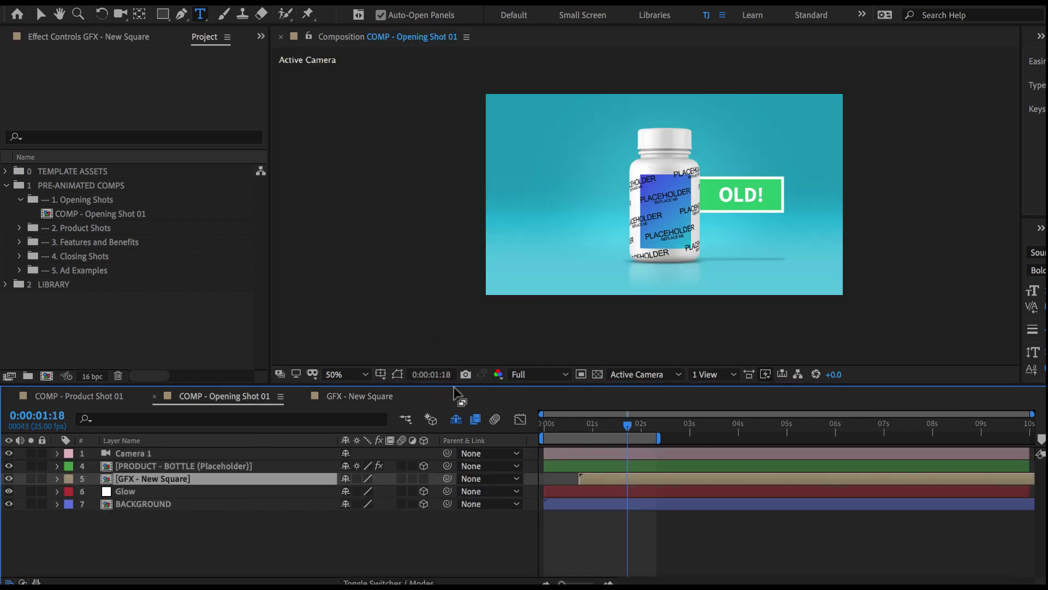
# Close the GFX - New Square composition, undo the callout text change and collapse the Opening Shots folder
pyautogui.click(303, 395)
pyautogui.hotkey('ctrl', 'z')
pyautogui.click(22, 200)
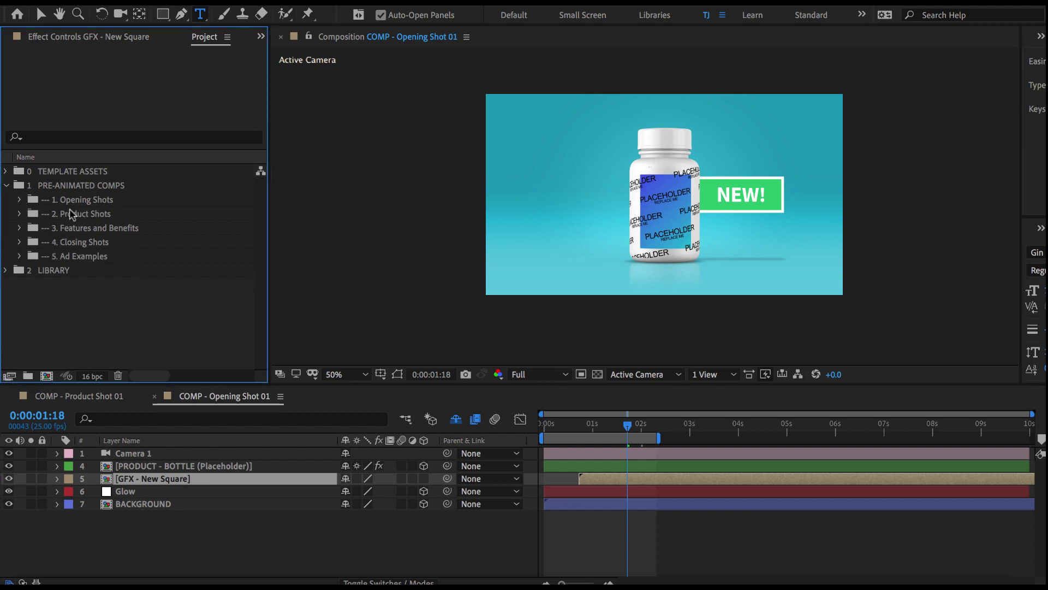
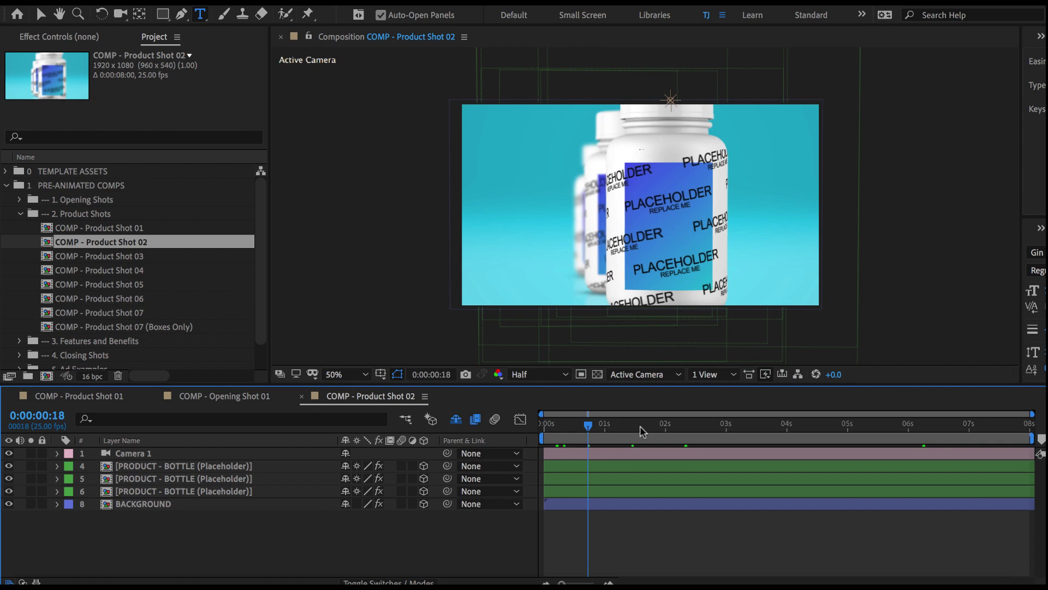
# Review the three-bottle animation in COMP - Product Shot 02 at several times up to 0:00:05:16
pyautogui.click(718, 424)
pyautogui.click(754, 425)
pyautogui.click(826, 425)
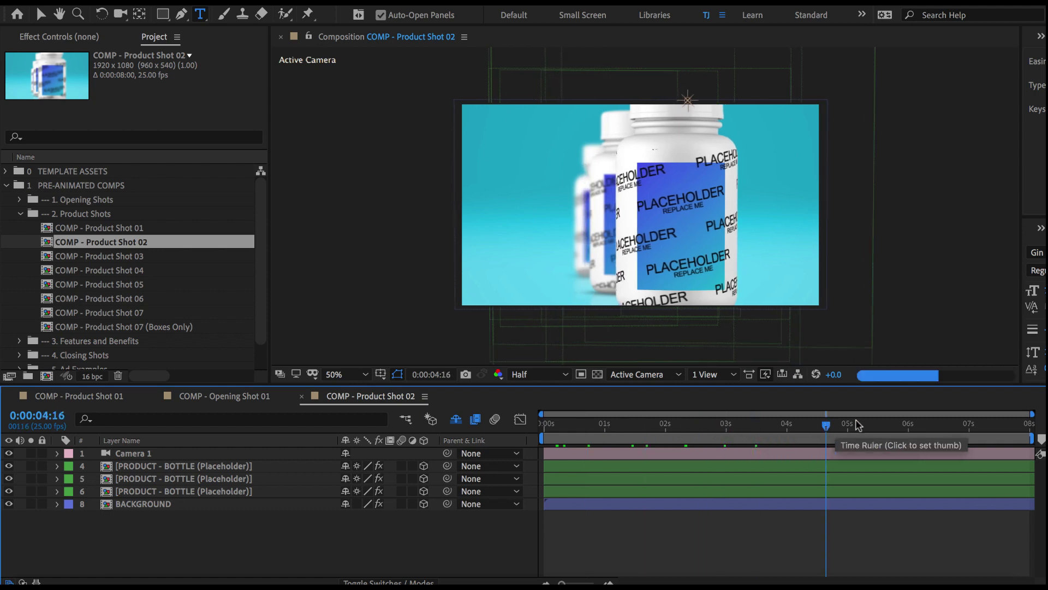
pyautogui.click(886, 425)
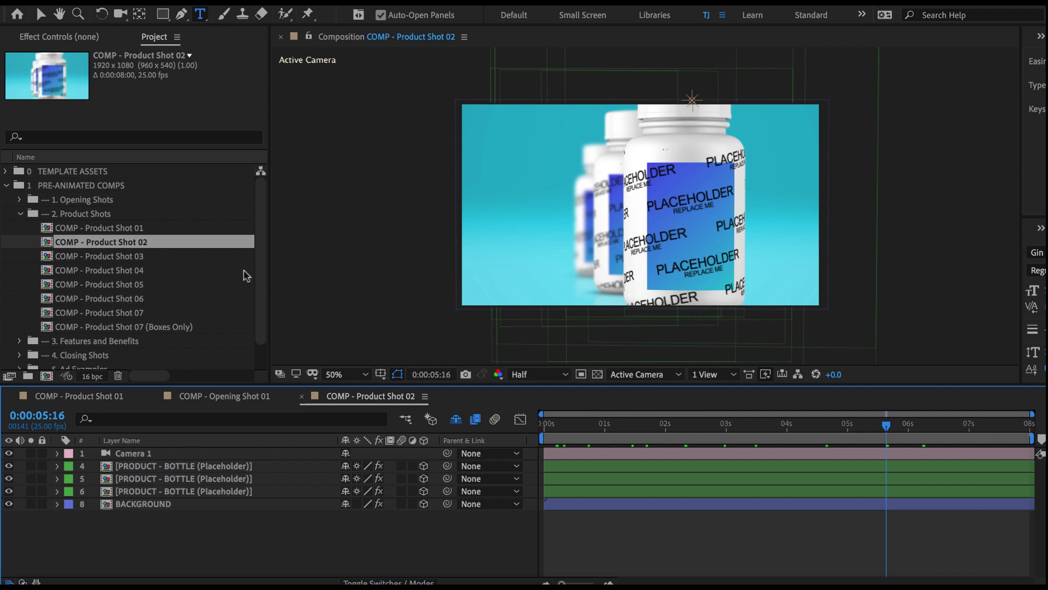
# Open COMP - Product Shot 05 and review its box and bottle animation up to 0:00:07:06
pyautogui.doubleClick(104, 285)
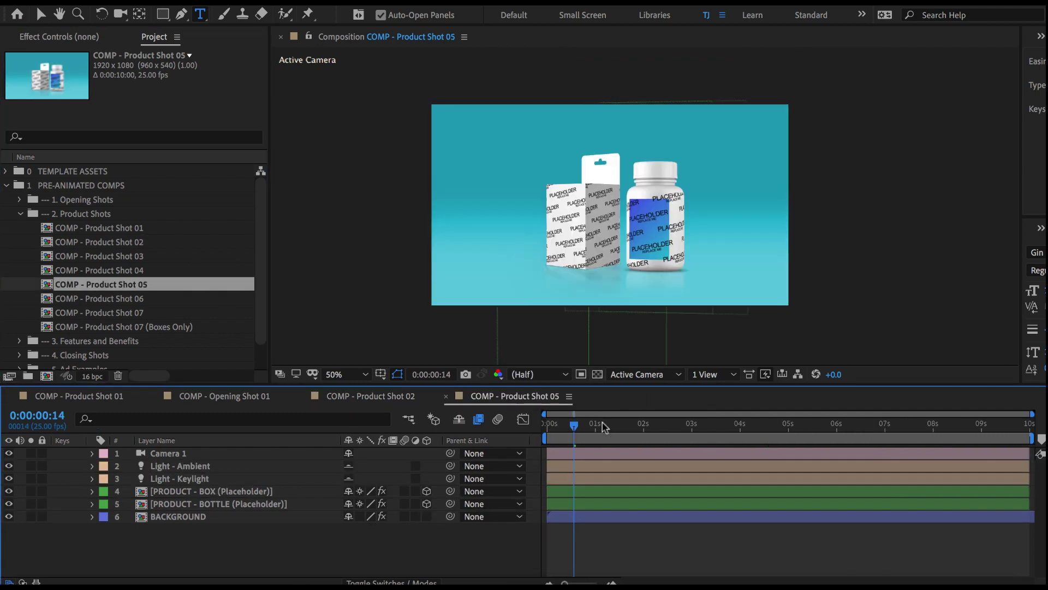
pyautogui.moveTo(620, 433); pyautogui.dragTo(715, 432)
pyautogui.click(765, 431)
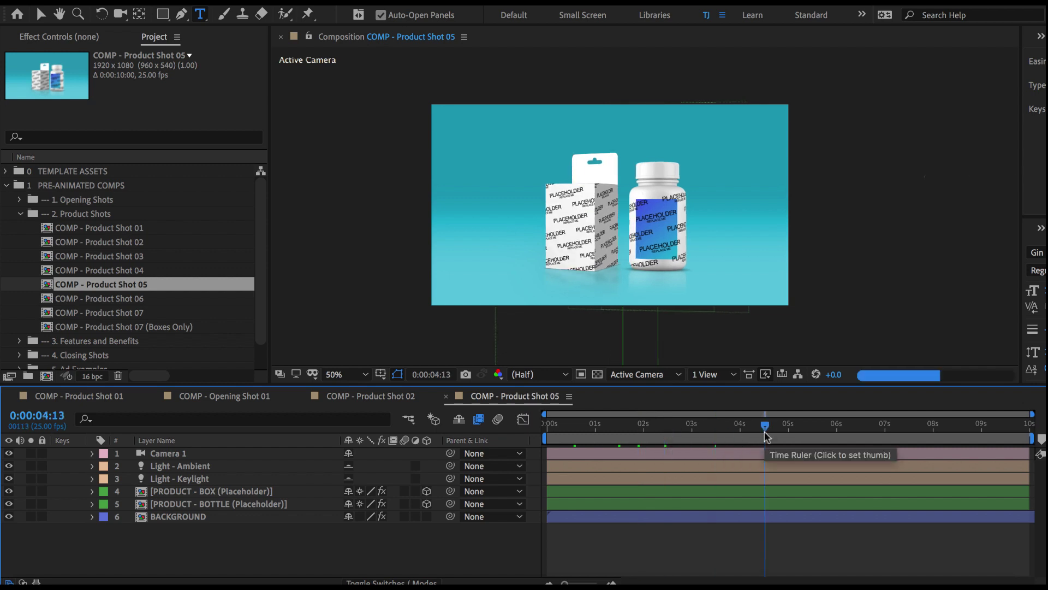
pyautogui.click(899, 431)
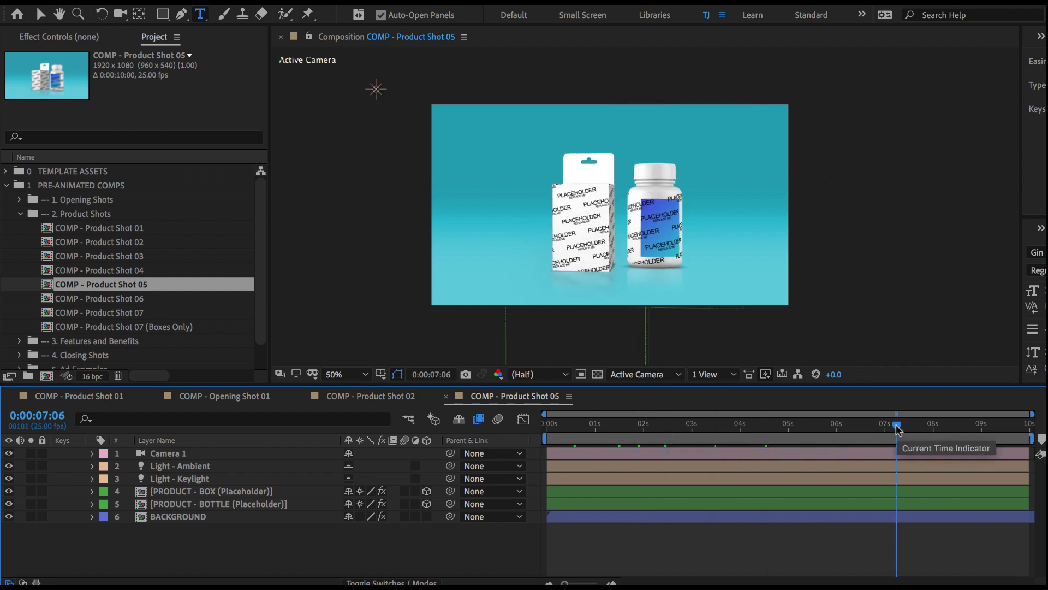
# Collapse the Product Shots folder, then open COMP - Product Features from Features and Benefits and view it at 0:00:03:14
pyautogui.click(20, 217)
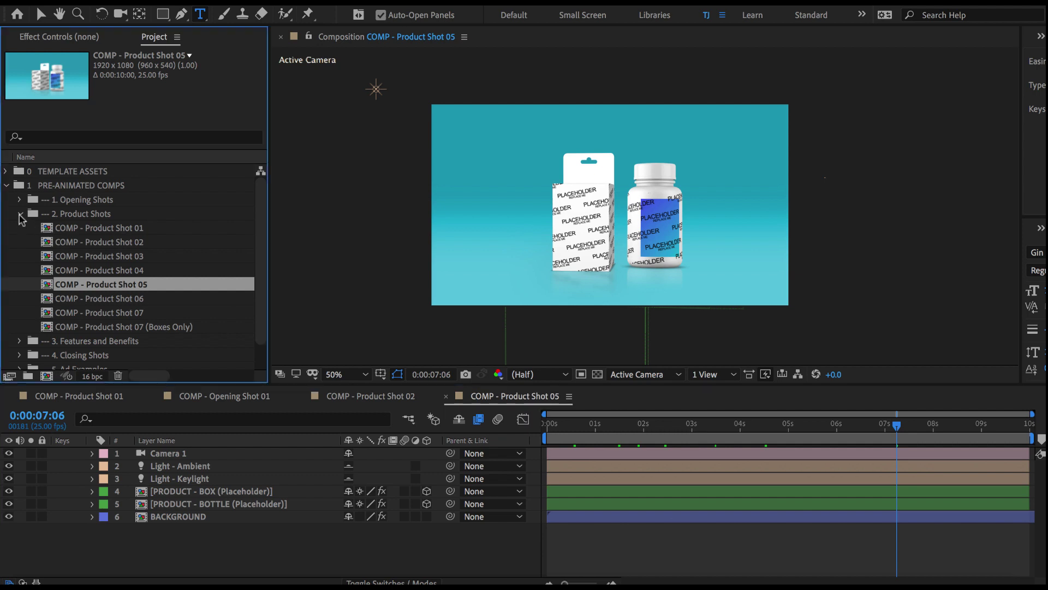
pyautogui.click(20, 215)
pyautogui.click(68, 231)
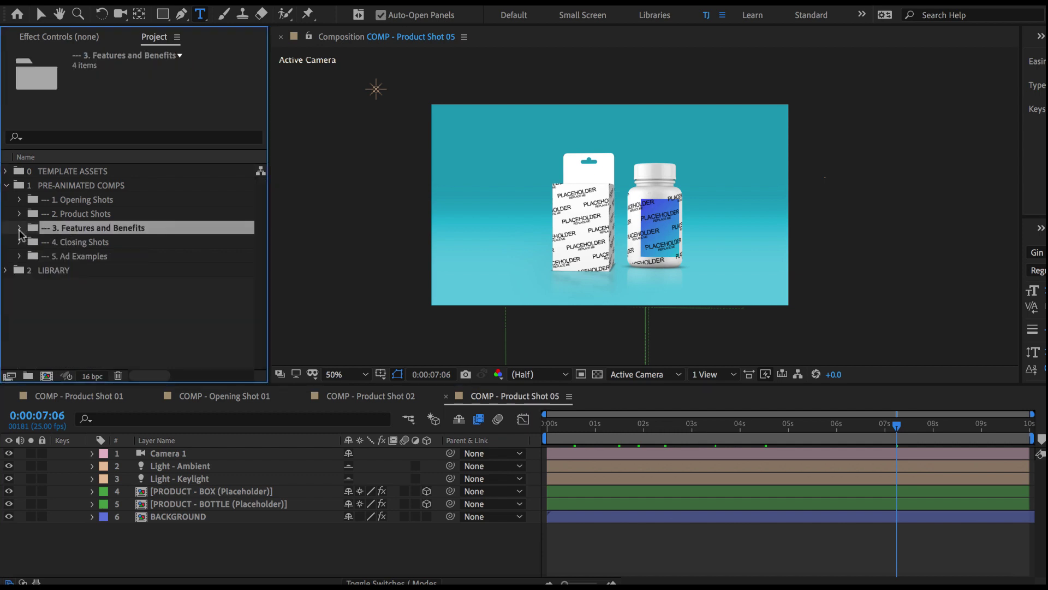
pyautogui.click(20, 230)
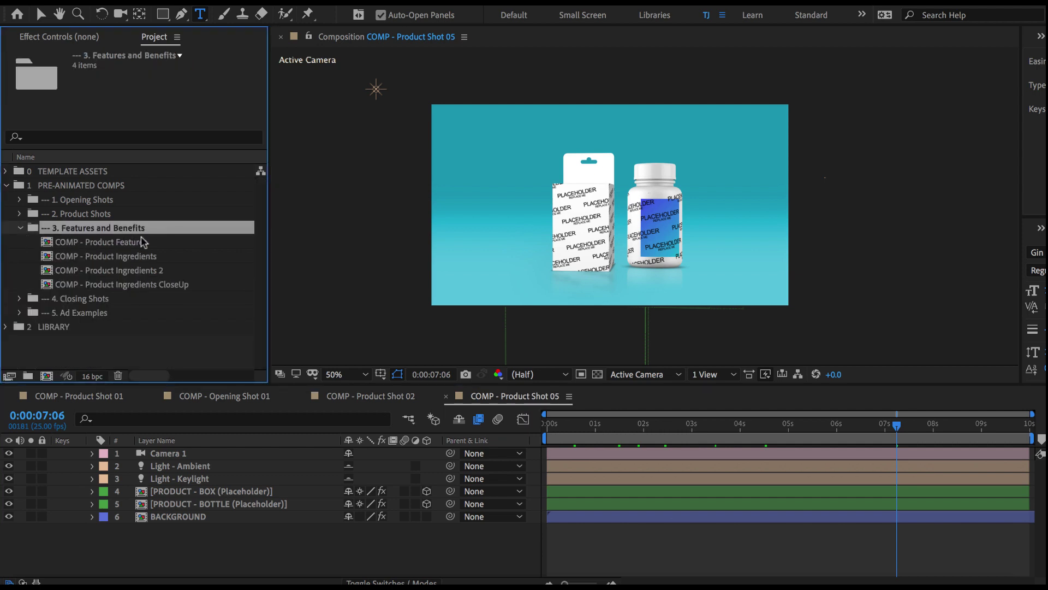
pyautogui.doubleClick(128, 244)
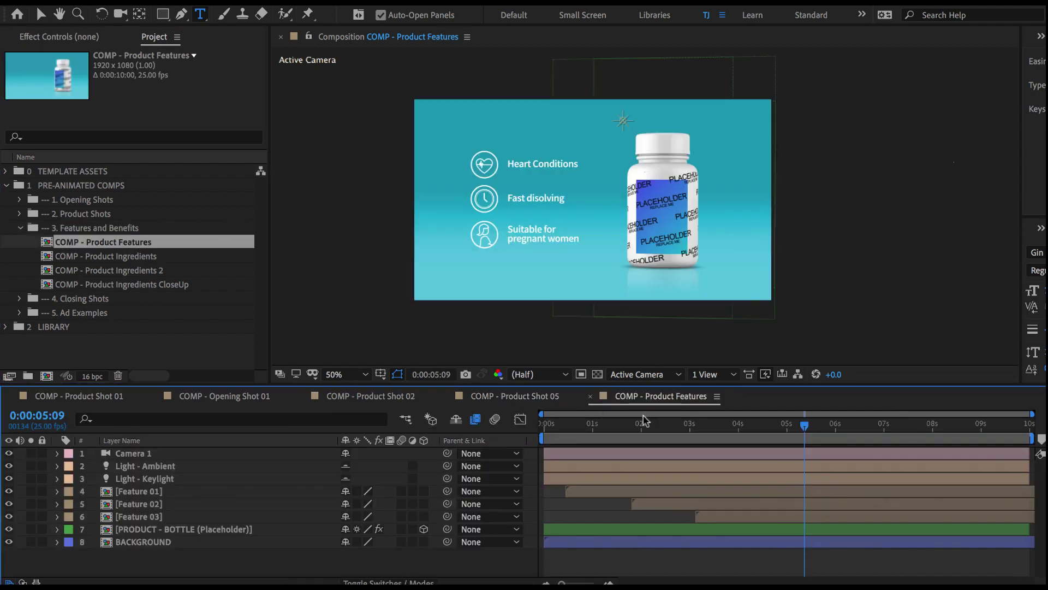
pyautogui.click(717, 424)
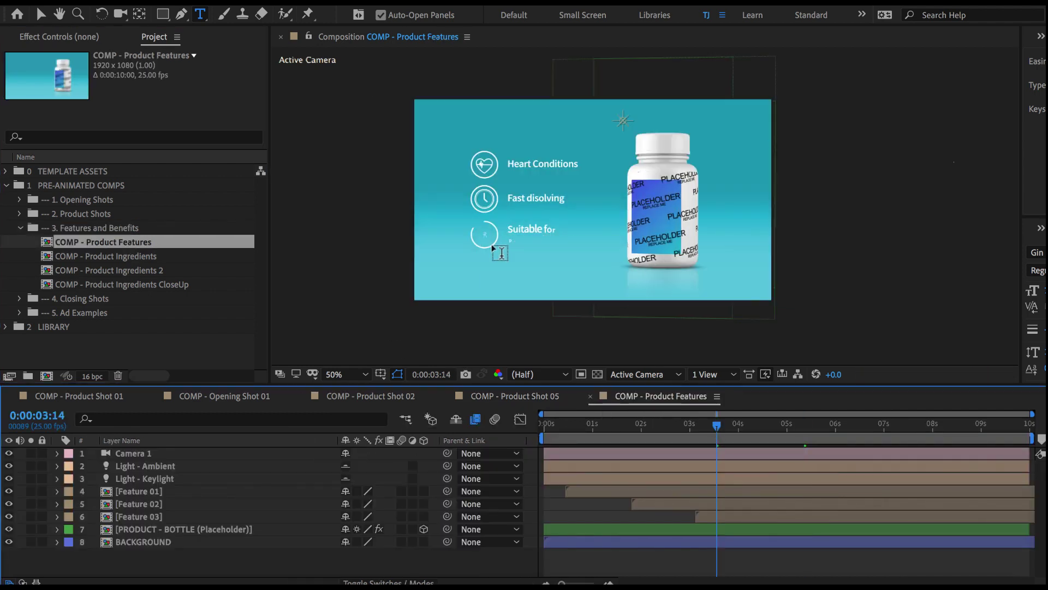
# Open the Feature 01 precomp and change its heading text to "Lung Conditions"
pyautogui.press('v')
pyautogui.click(538, 176)
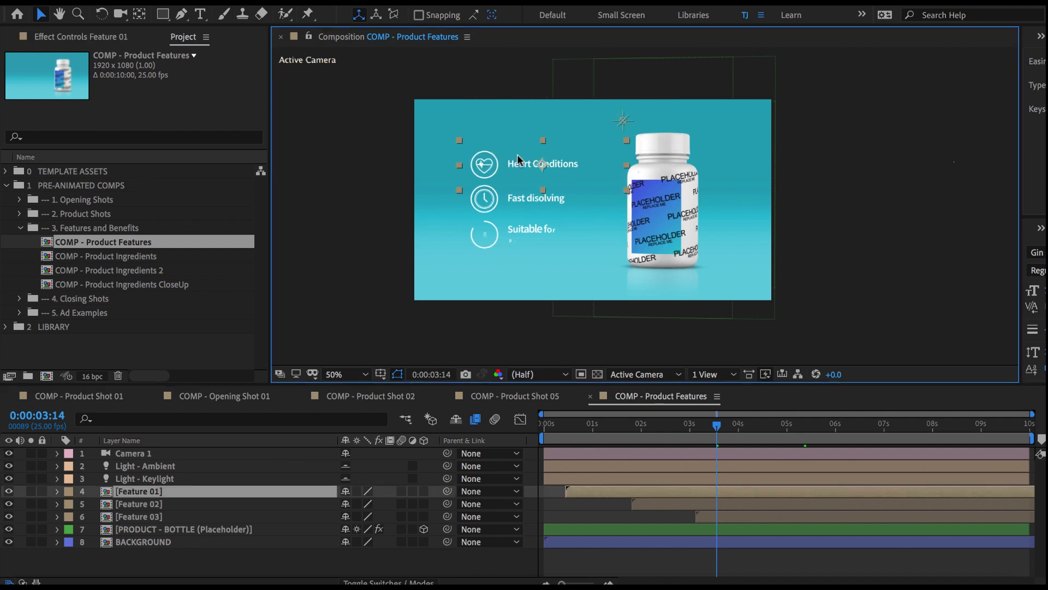
pyautogui.doubleClick(519, 169)
pyautogui.doubleClick(664, 240)
pyautogui.write('Lungs')
pyautogui.press('BackSpace')
pyautogui.write('Conditions')
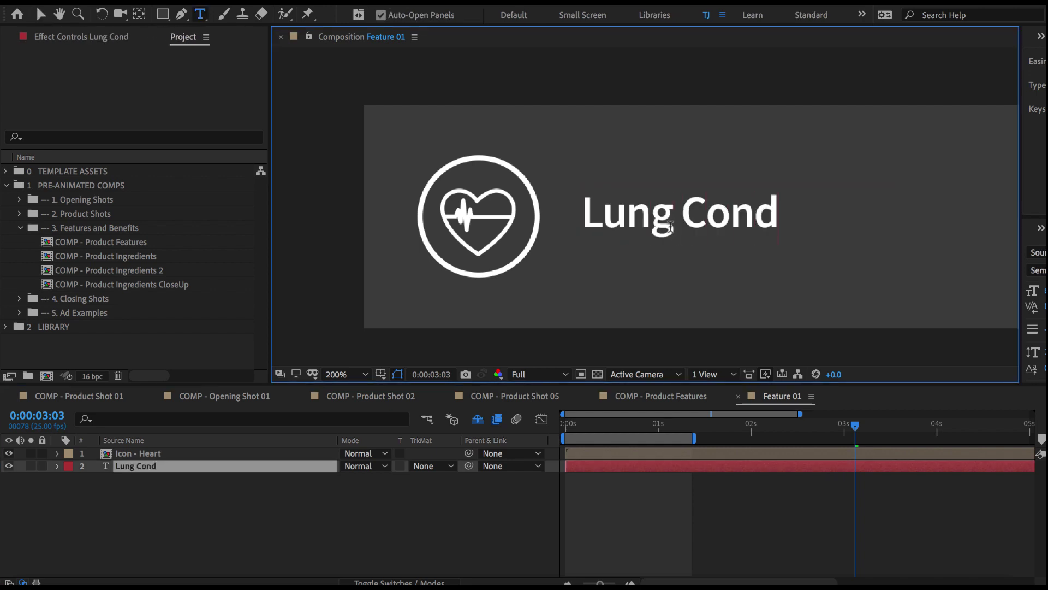
pyautogui.click(491, 273)
pyautogui.press('Escape')
# Open the Icon - Heart precomp and rotate the heart Icon layer inside its circle
pyautogui.press('v')
pyautogui.click(490, 211)
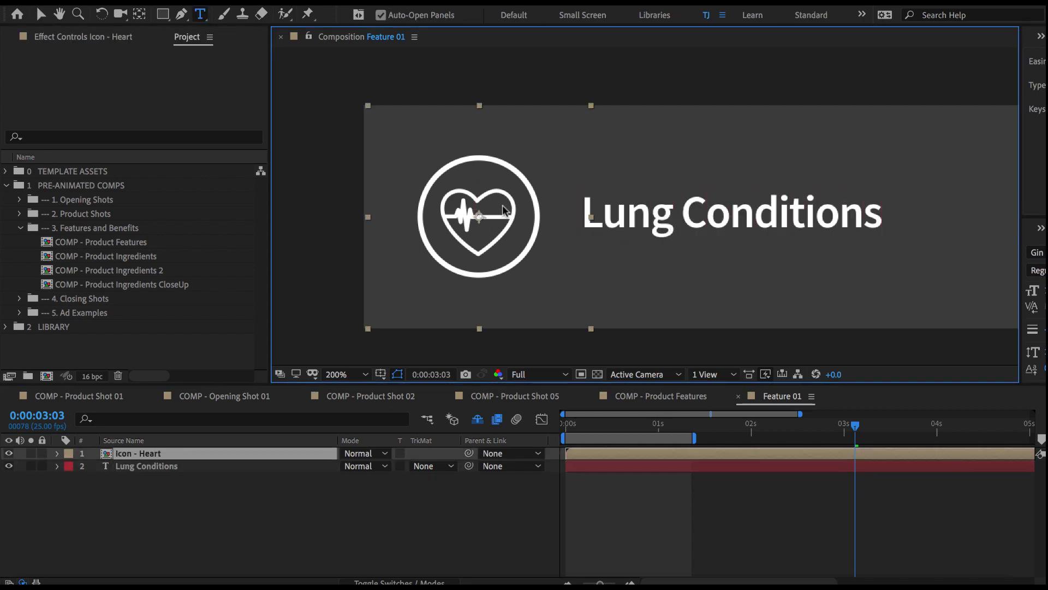
pyautogui.doubleClick(490, 211)
pyautogui.click(655, 219)
pyautogui.press('r')
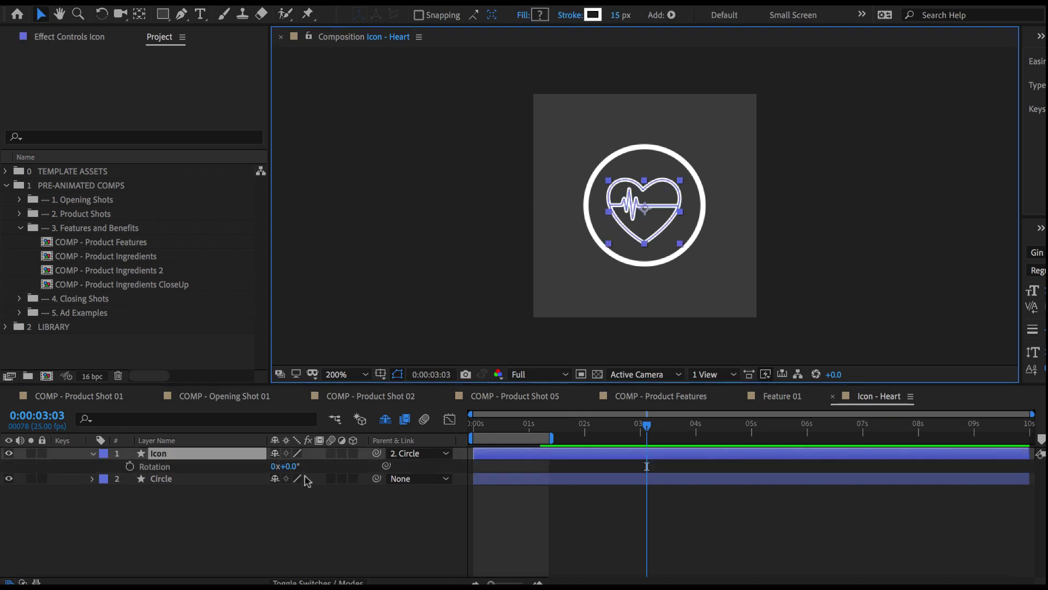
pyautogui.moveTo(290, 471); pyautogui.dragTo(427, 480)
# Close Icon - Heart and Feature 01, check the edited feature in COMP - Product Features, and close that composition
pyautogui.click(830, 398)
pyautogui.click(740, 397)
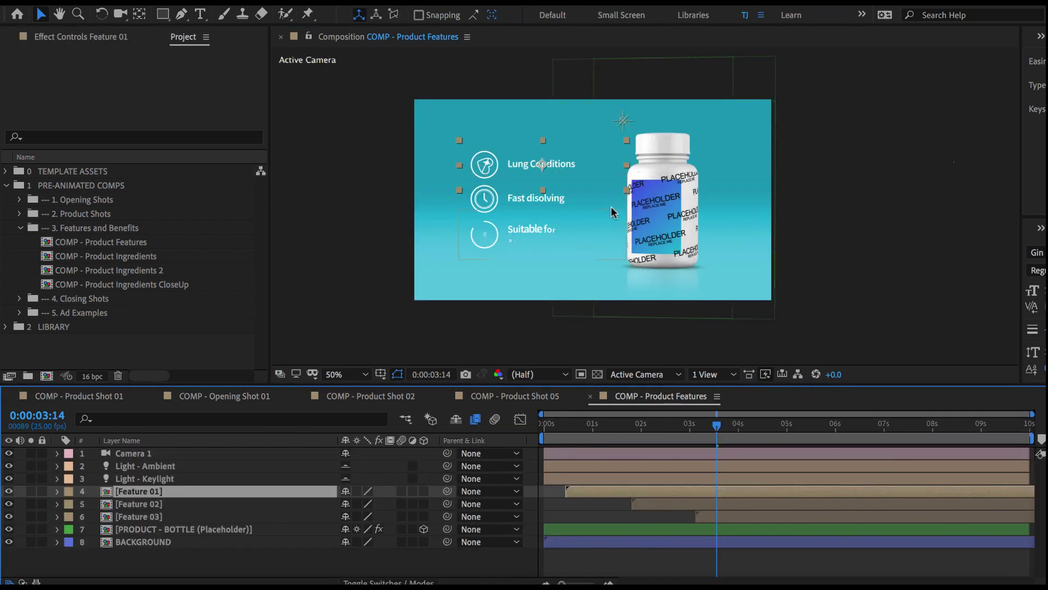
pyautogui.click(558, 168)
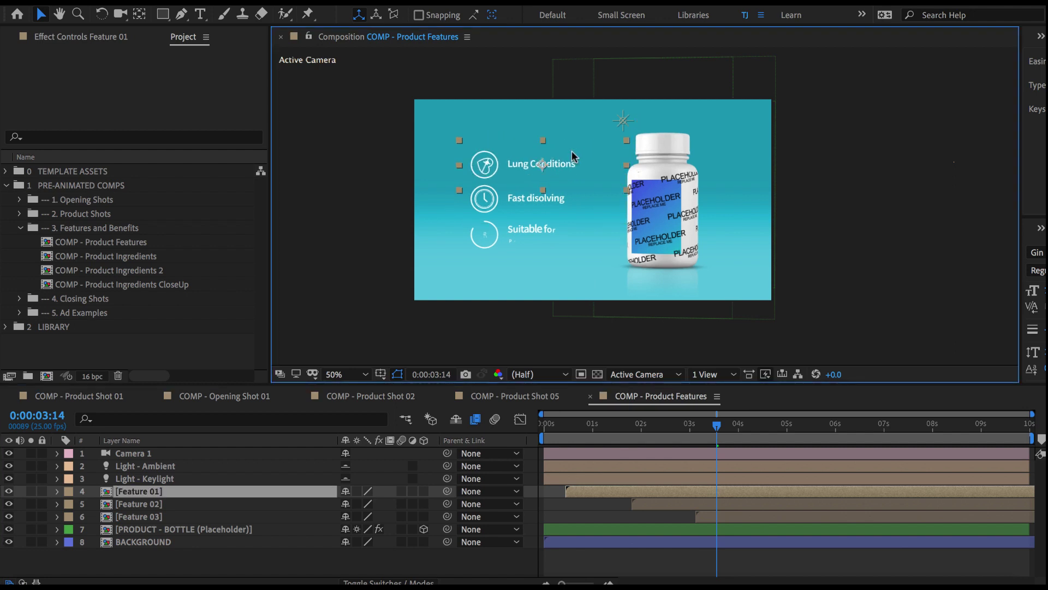
pyautogui.click(589, 396)
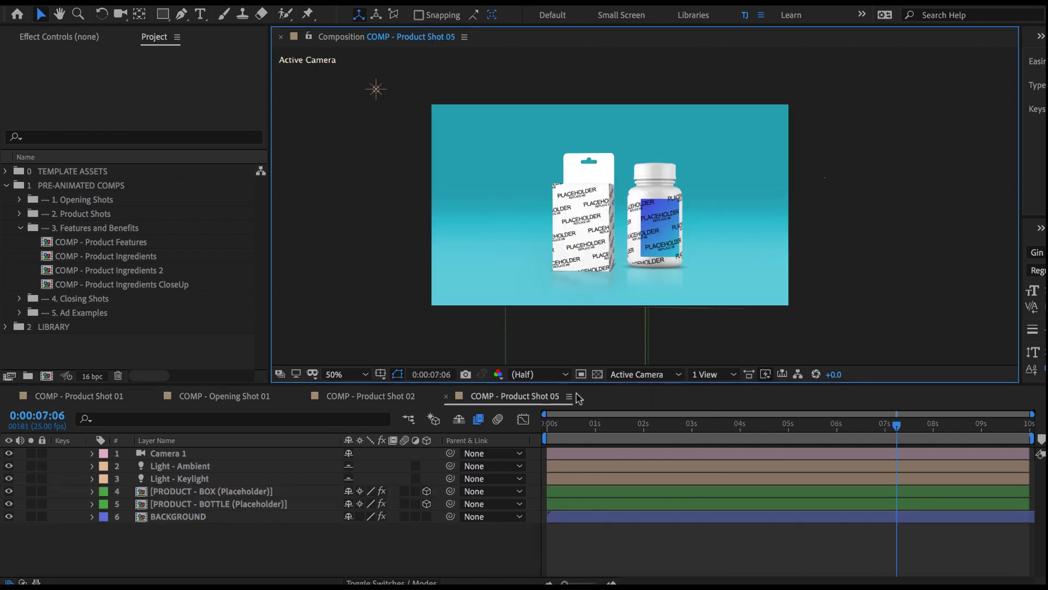
# Switch from the Features and Benefits folder to Closing Shots, open COMP - Closing Shot 02 and preview it through to 0:00:04:22
pyautogui.click(20, 228)
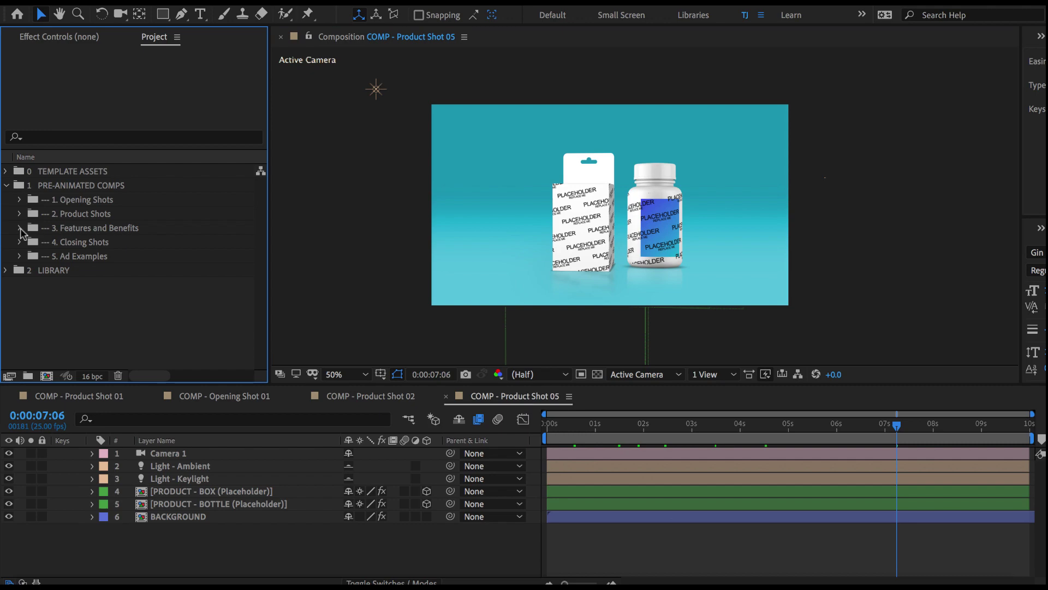
pyautogui.click(20, 242)
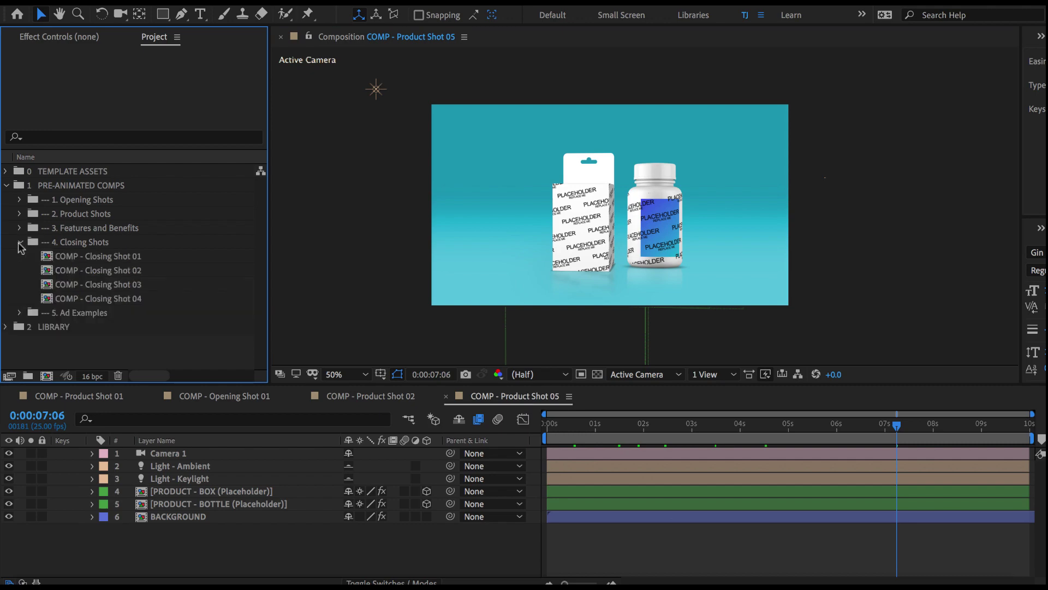
pyautogui.doubleClick(100, 271)
pyautogui.click(549, 429)
pyautogui.moveTo(549, 428); pyautogui.dragTo(643, 429)
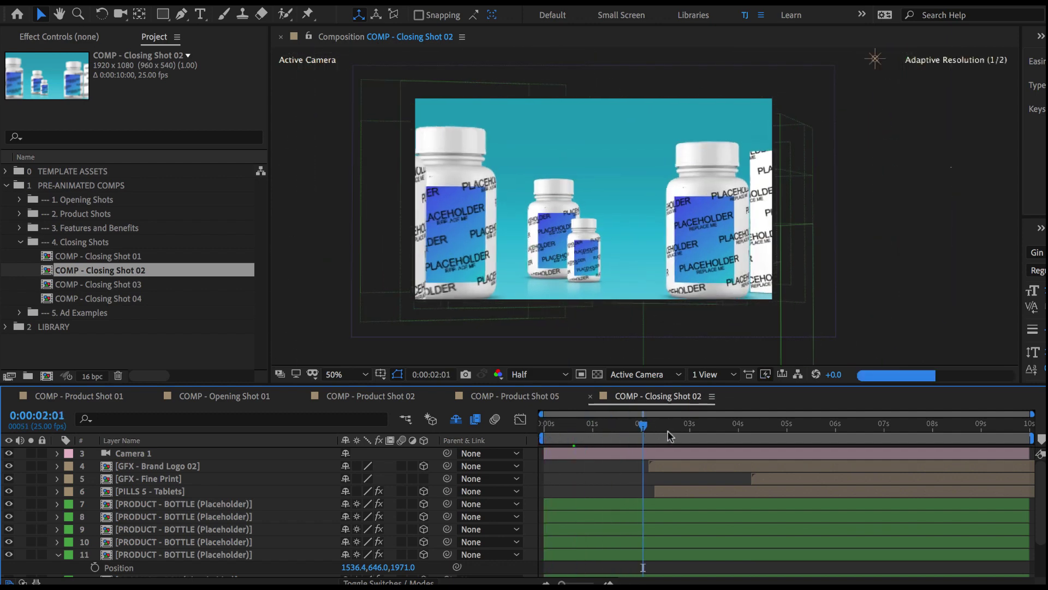
pyautogui.click(680, 429)
pyautogui.click(741, 428)
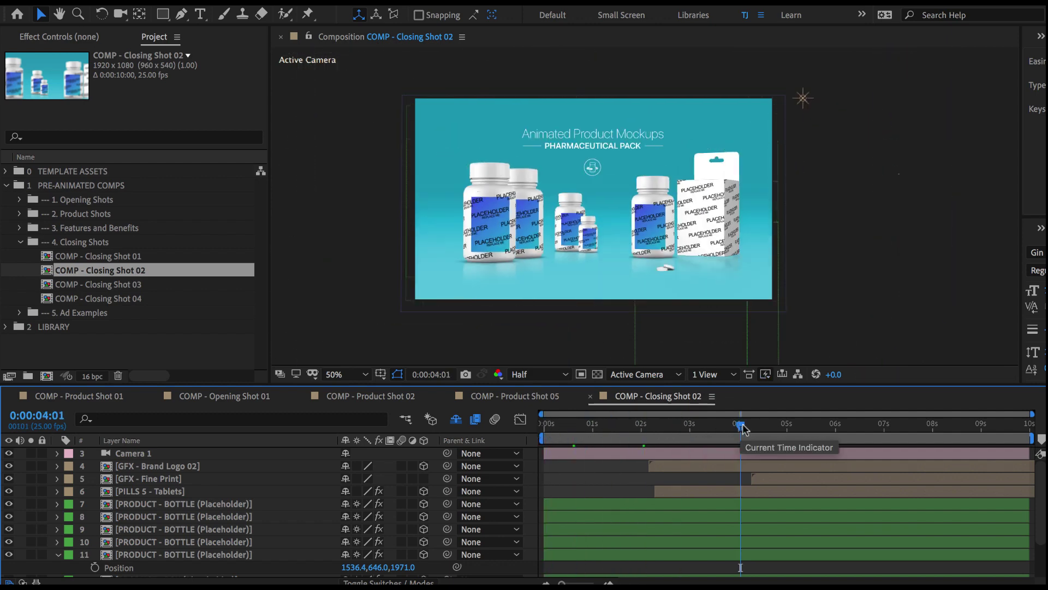
pyautogui.moveTo(741, 429); pyautogui.dragTo(781, 428)
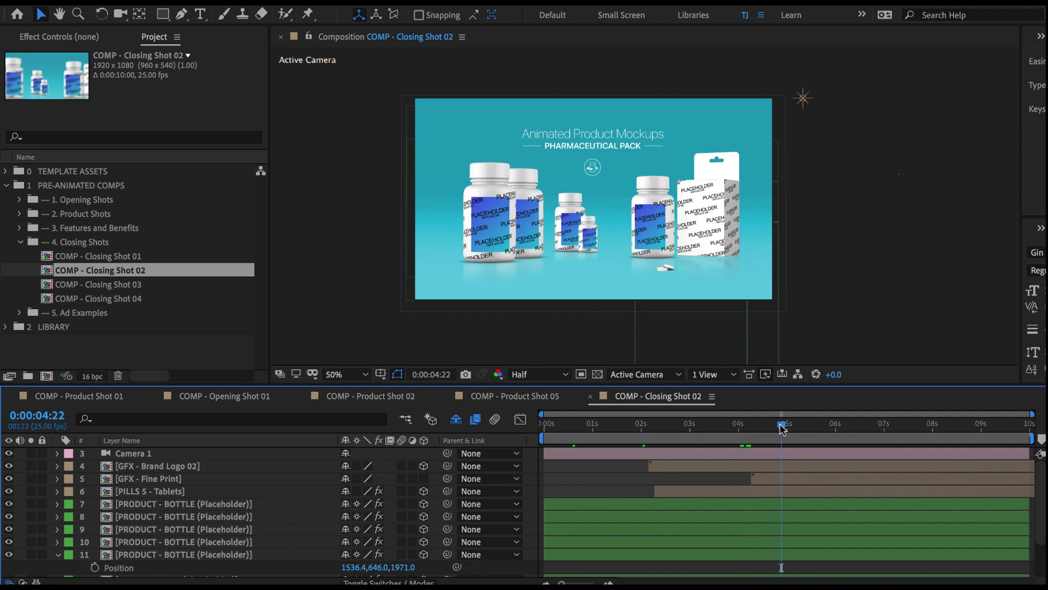
# Open COMP - Closing Shot 04 and preview its animation through to 0:00:08:09
pyautogui.doubleClick(131, 299)
pyautogui.moveTo(472, 423); pyautogui.dragTo(777, 429)
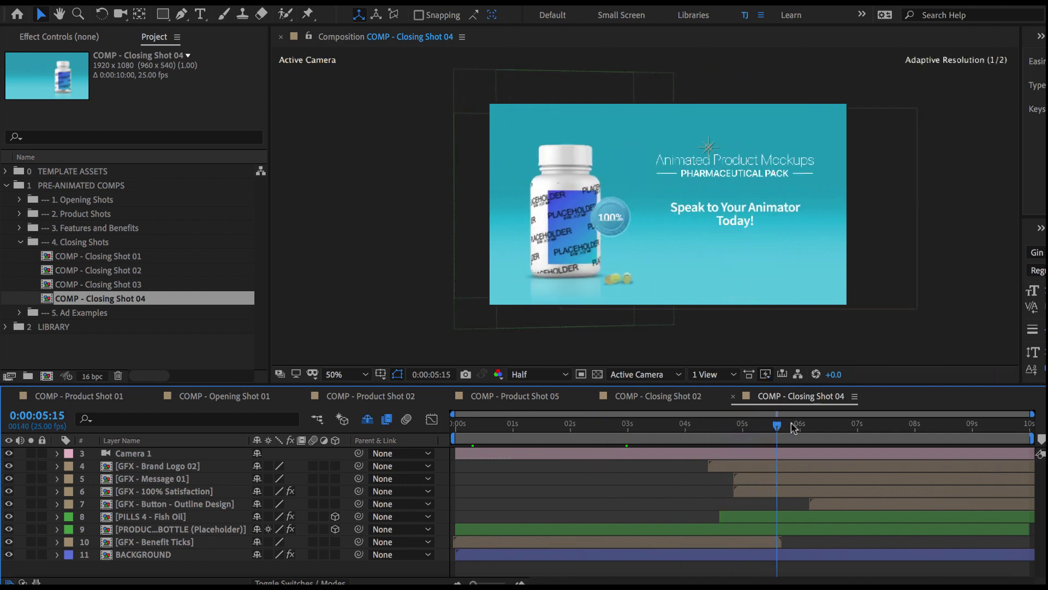
pyautogui.click(936, 429)
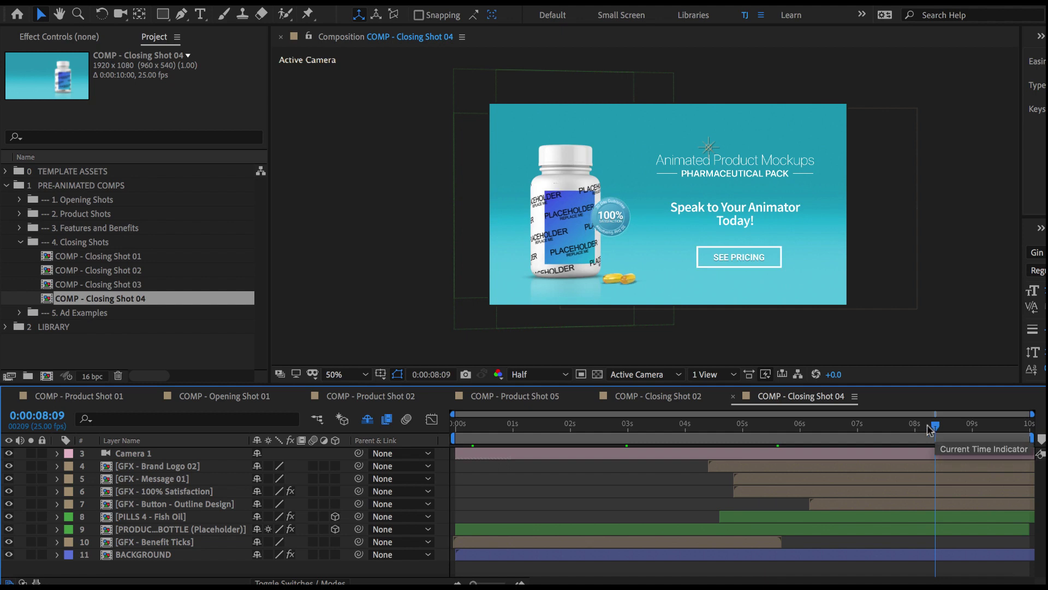
# Collapse Closing Shots, open COMP - 10s Ad - Natural from Ad Examples and preview it from the start to 0:00:05:16
pyautogui.click(21, 242)
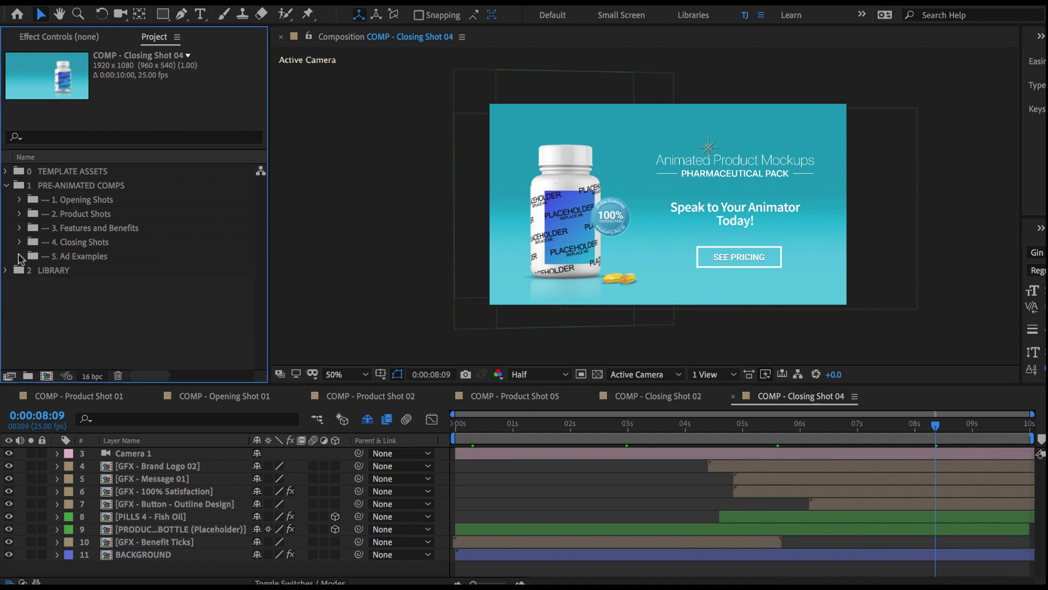
pyautogui.click(19, 256)
pyautogui.click(82, 257)
pyautogui.doubleClick(123, 287)
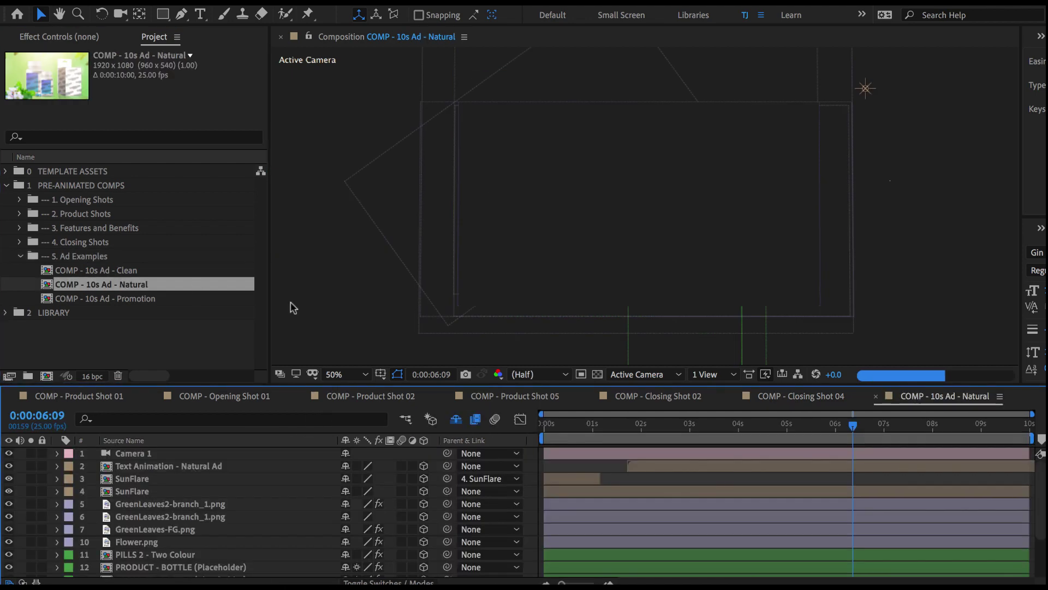
pyautogui.click(556, 432)
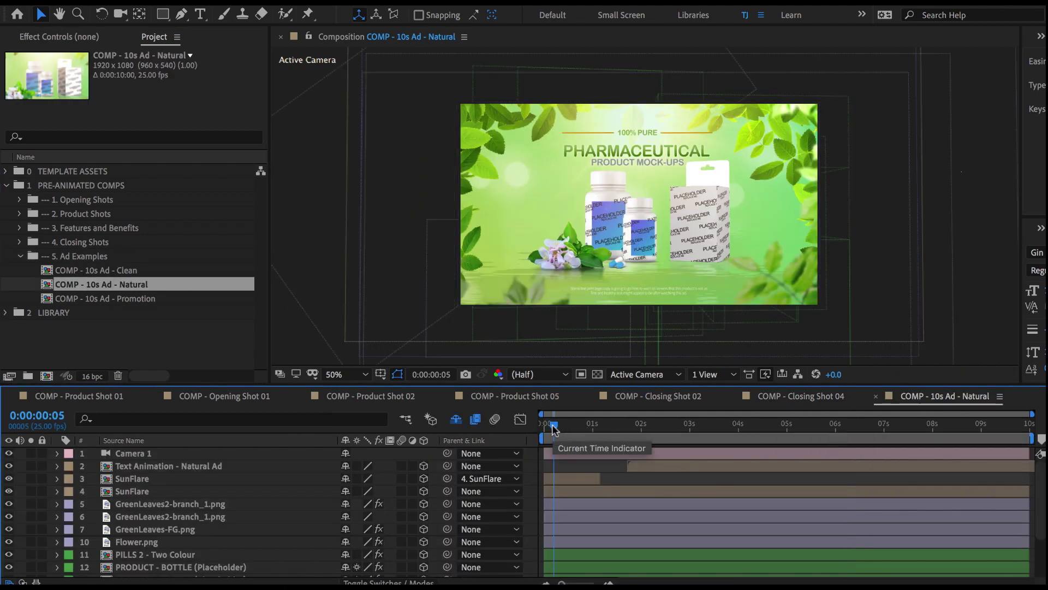
pyautogui.moveTo(556, 431); pyautogui.dragTo(623, 431)
pyautogui.moveTo(713, 427); pyautogui.dragTo(791, 429)
pyautogui.click(816, 428)
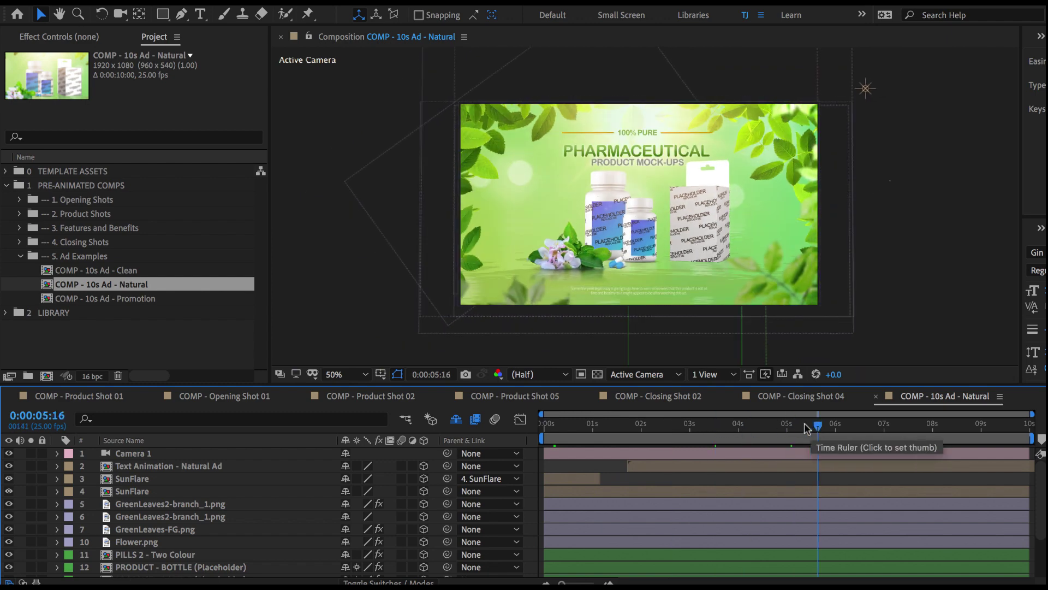
# Examine the natural ad's layer stack, selecting the Text Animation - Natural Ad and GreenLeaves-FG.png layers
pyautogui.click(164, 466)
pyautogui.scroll(-3, 163, 471)
pyautogui.scroll(-2, 162, 471)
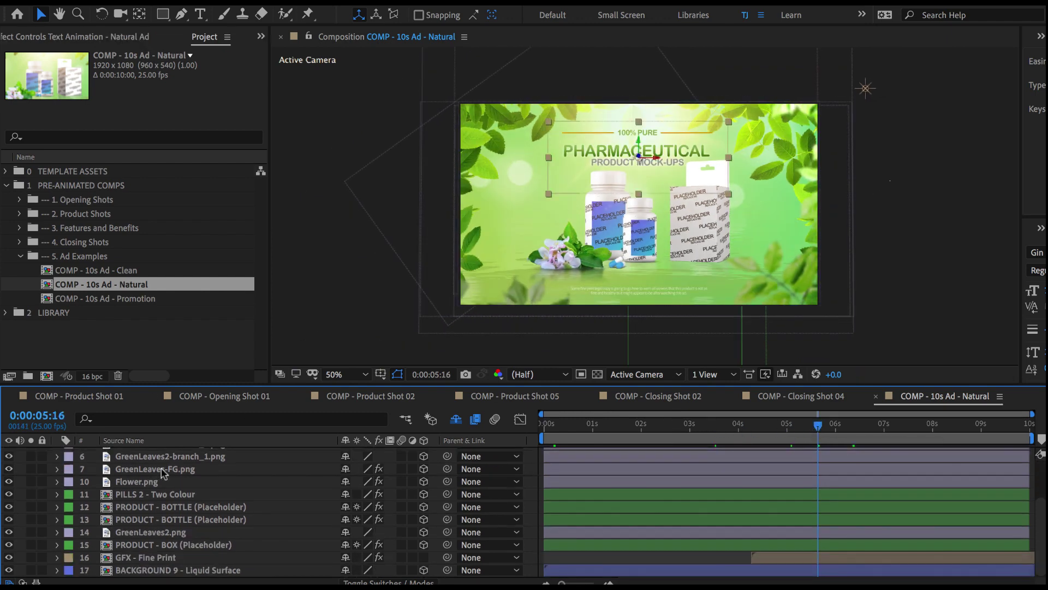
pyautogui.click(162, 469)
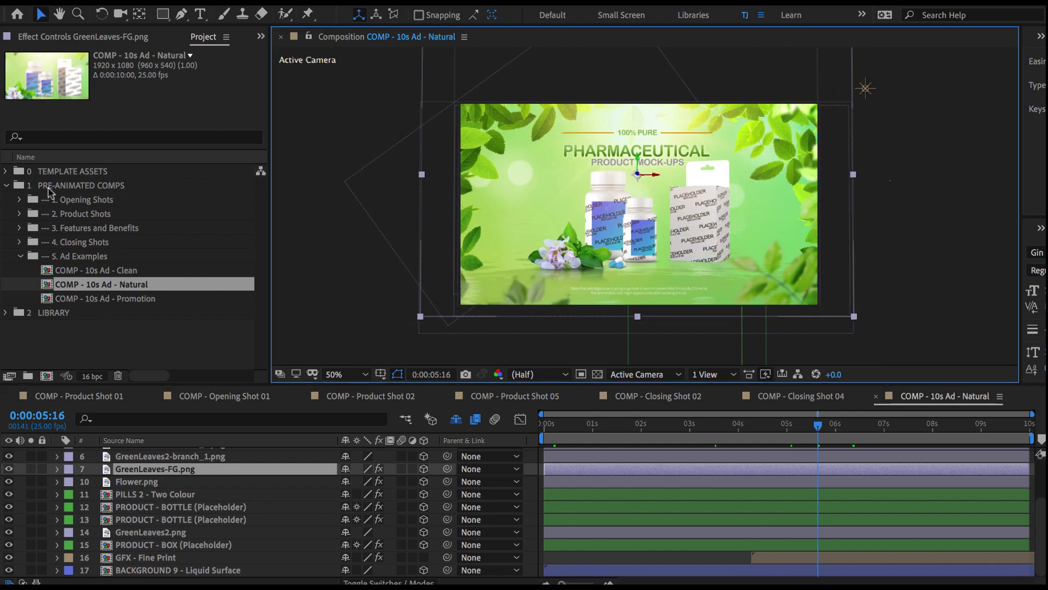
# Collapse the Ad Examples and PRE-ANIMATED COMPS folders and expand the 3D PILLS folder inside LIBRARY
pyautogui.click(22, 255)
pyautogui.click(6, 185)
pyautogui.click(58, 200)
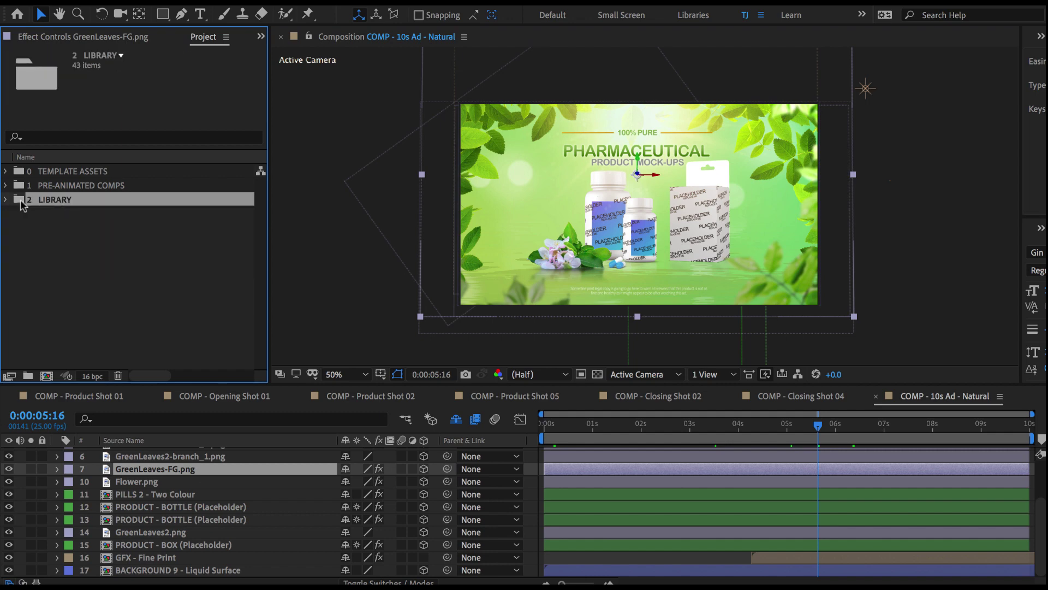
pyautogui.click(6, 199)
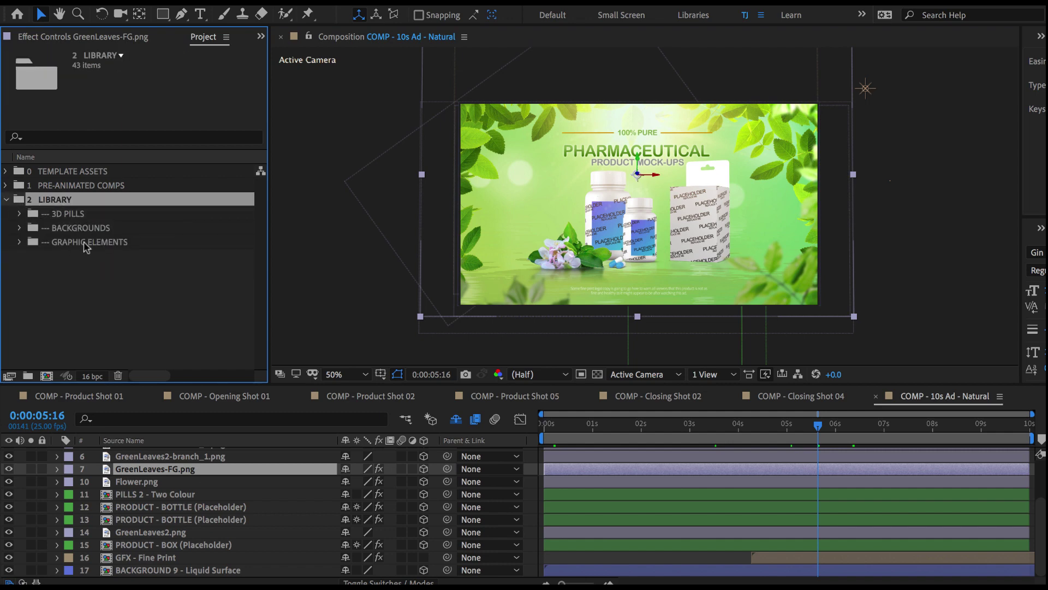
pyautogui.click(73, 216)
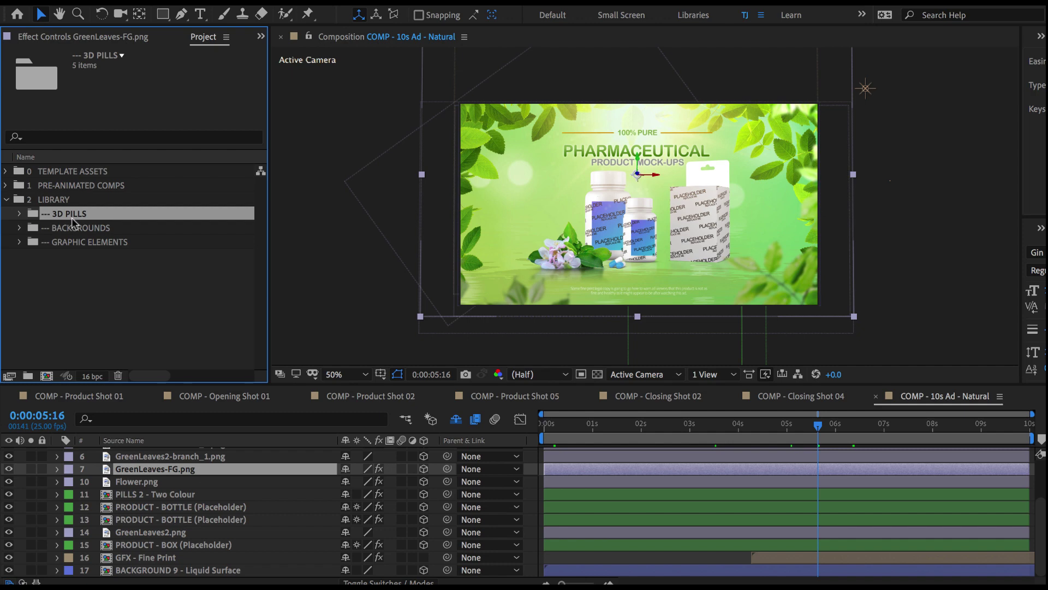
pyautogui.click(20, 214)
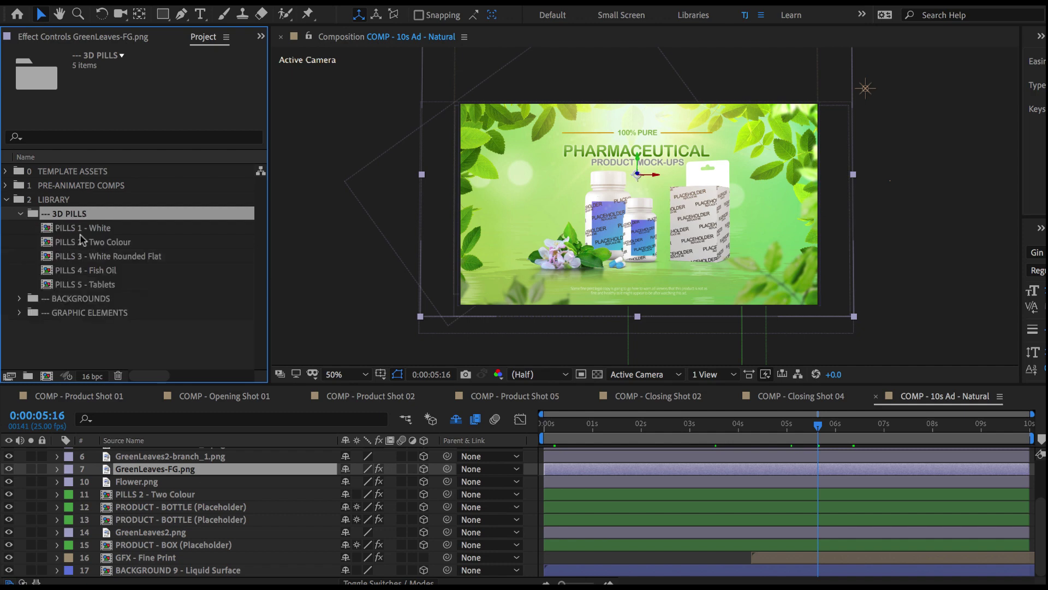
# Replace the PILLS 4 - Fish Oil layer in COMP - Closing Shot 04 with PILLS 1 - White
pyautogui.click(87, 228)
pyautogui.click(783, 397)
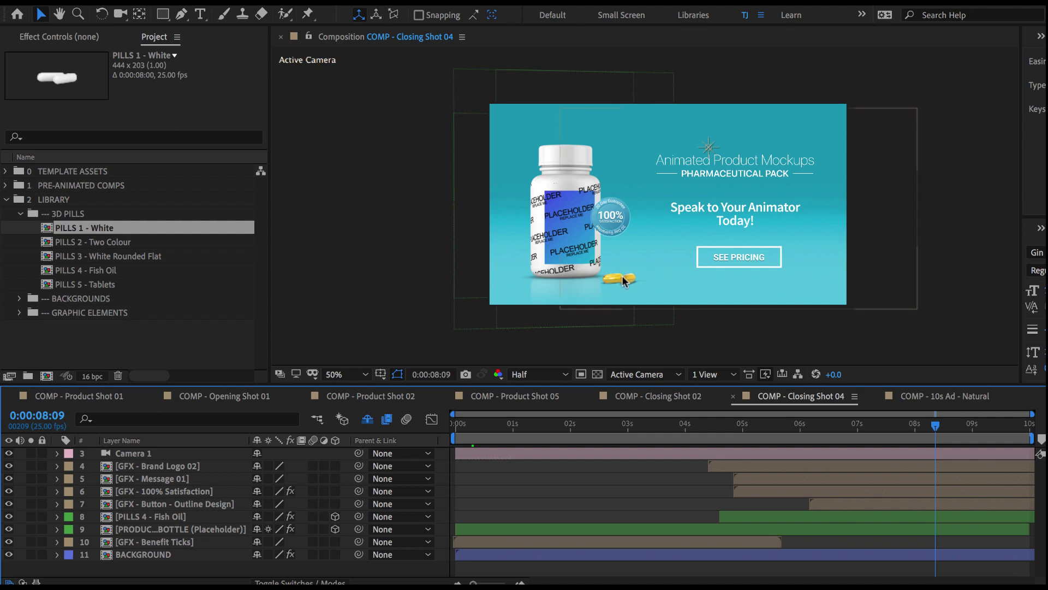
pyautogui.click(162, 479)
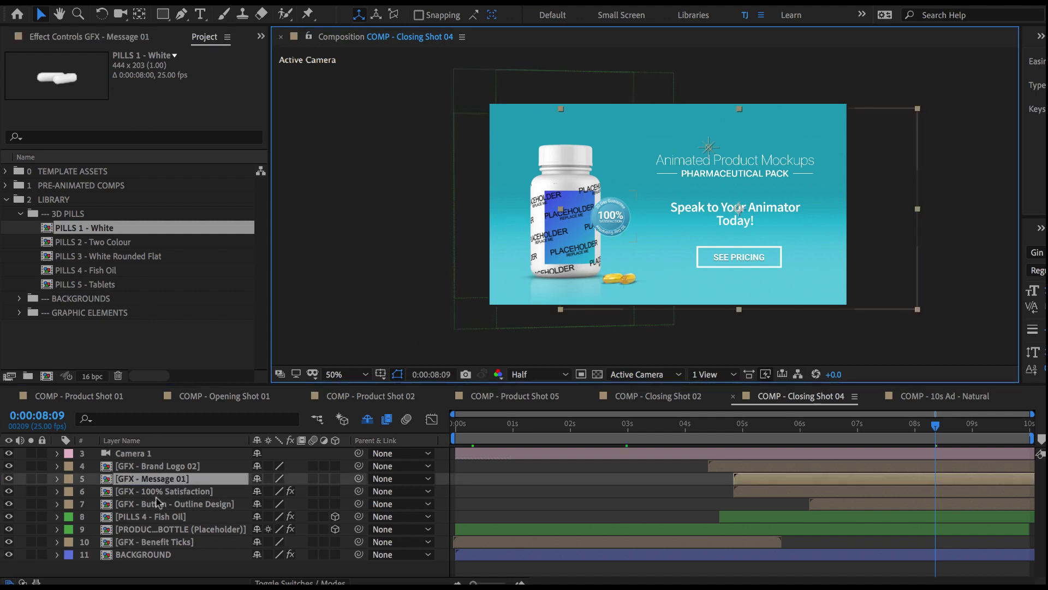
pyautogui.click(157, 516)
pyautogui.moveTo(119, 227); pyautogui.dragTo(177, 525)
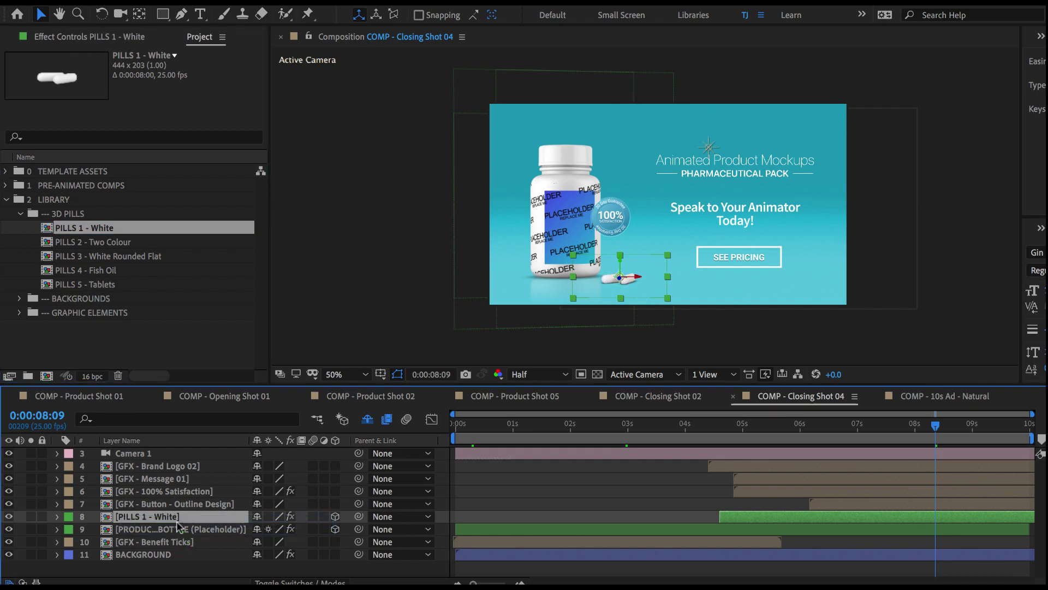
pyautogui.click(516, 459)
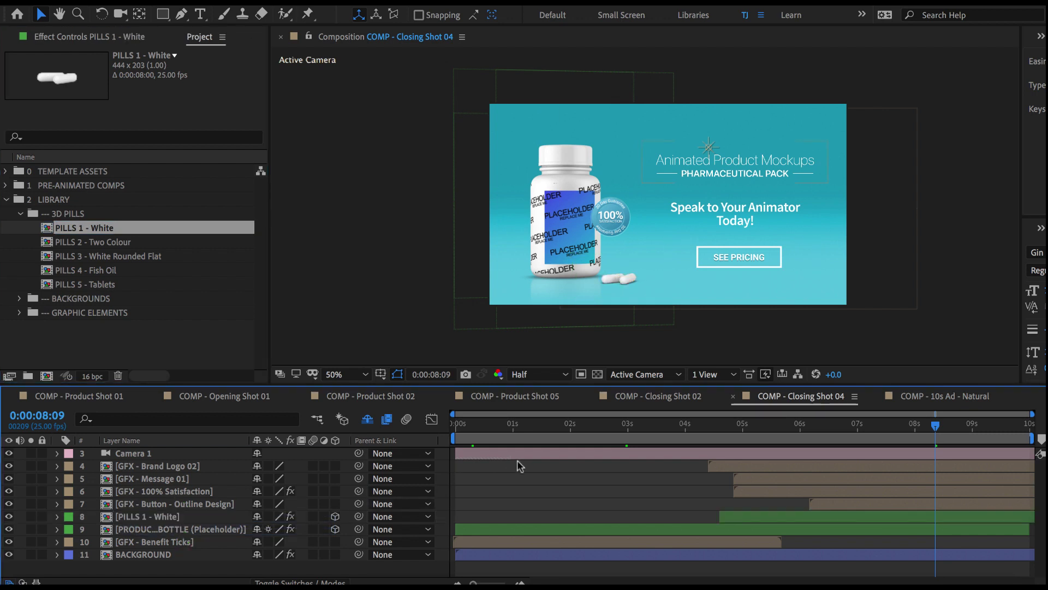
# Collapse 3D PILLS, expand the library's BACKGROUNDS folder and select the BACKGROUND layer of COMP - Closing Shot 04
pyautogui.click(20, 214)
pyautogui.click(22, 228)
pyautogui.click(20, 228)
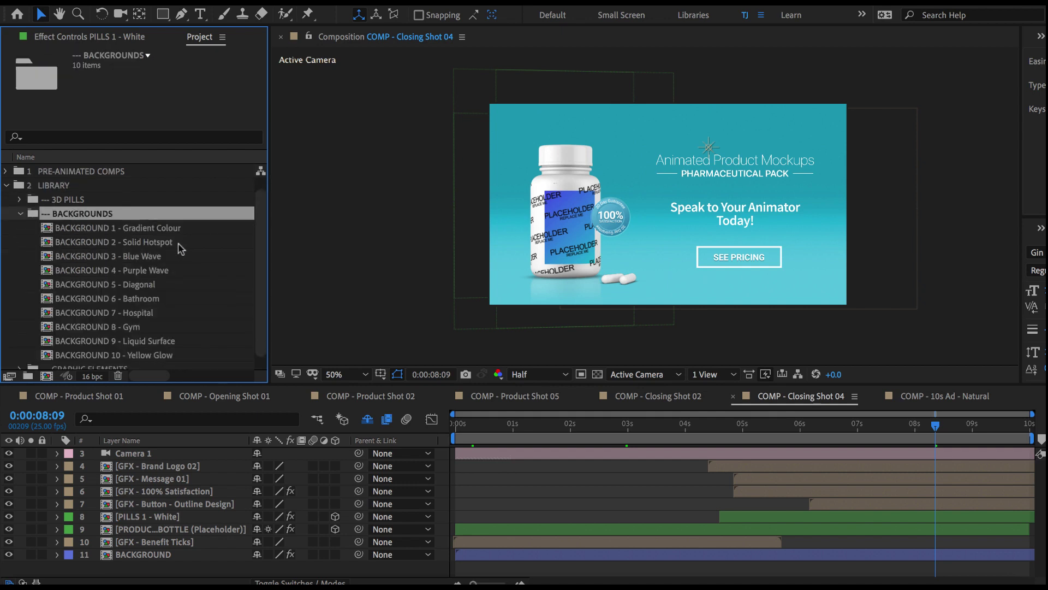
pyautogui.click(149, 554)
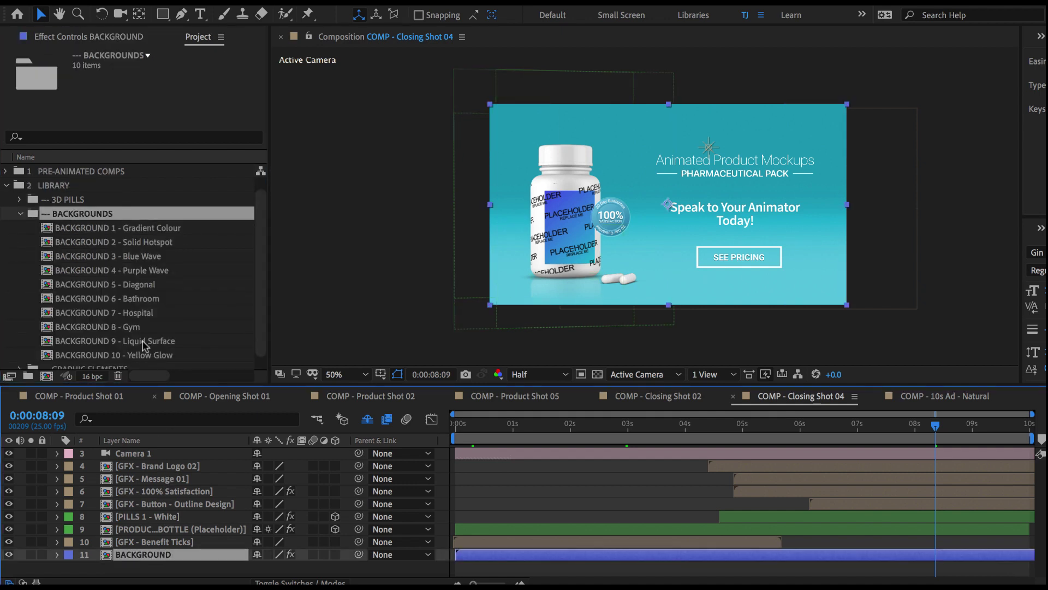
# Try BACKGROUND 5 - Diagonal and BACKGROUND 3 - Blue Wave as replacement sources for the BACKGROUND layer
pyautogui.click(132, 286)
pyautogui.moveTo(113, 286); pyautogui.dragTo(155, 554)
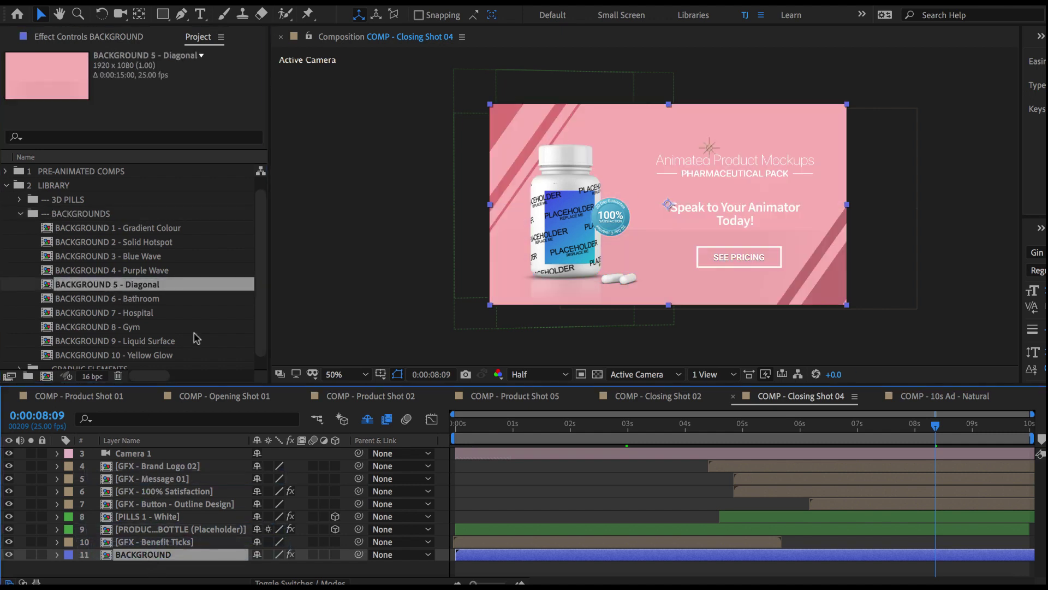
pyautogui.click(131, 257)
pyautogui.moveTo(131, 256); pyautogui.dragTo(172, 555)
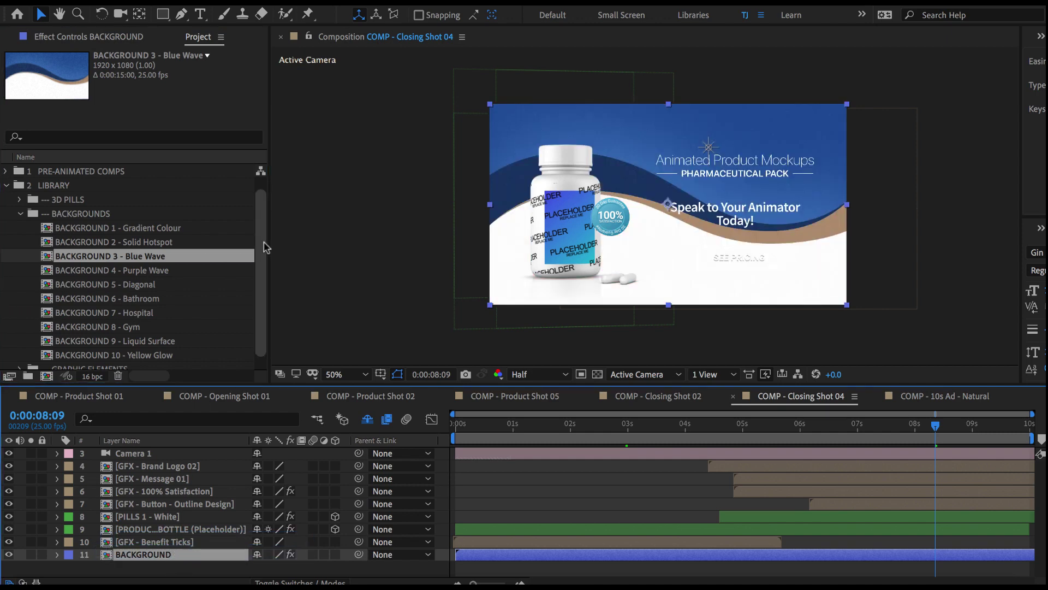
# Replace the BACKGROUND layer's source with BACKGROUND 7 - Hospital
pyautogui.click(147, 313)
pyautogui.moveTo(140, 313); pyautogui.dragTo(168, 559)
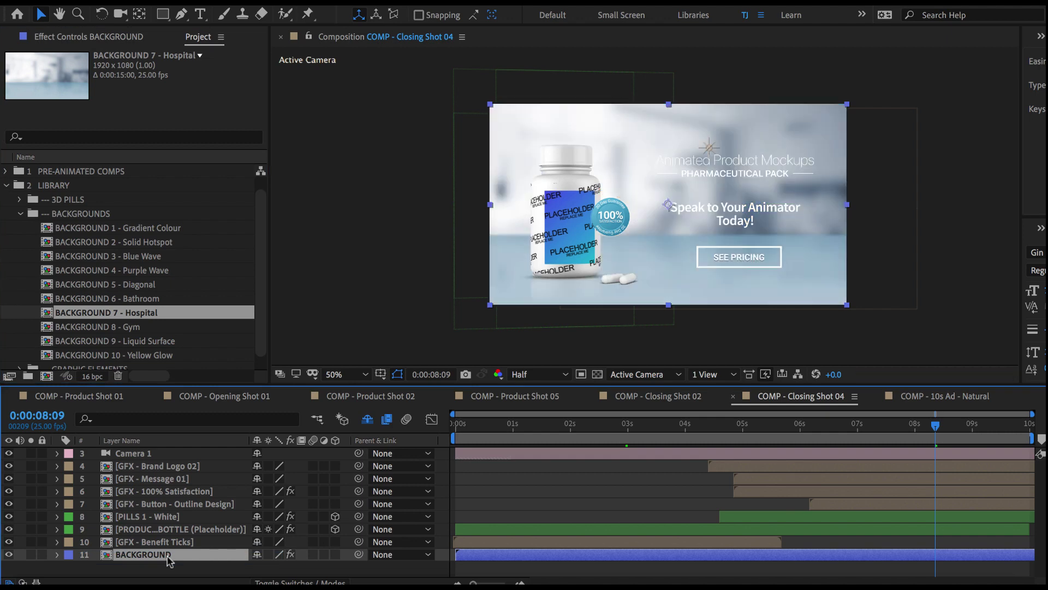
# Open the hospital background precomp, set the Colour Correction layer's Colorize Hue to 235°, and close the precomp
pyautogui.doubleClick(172, 554)
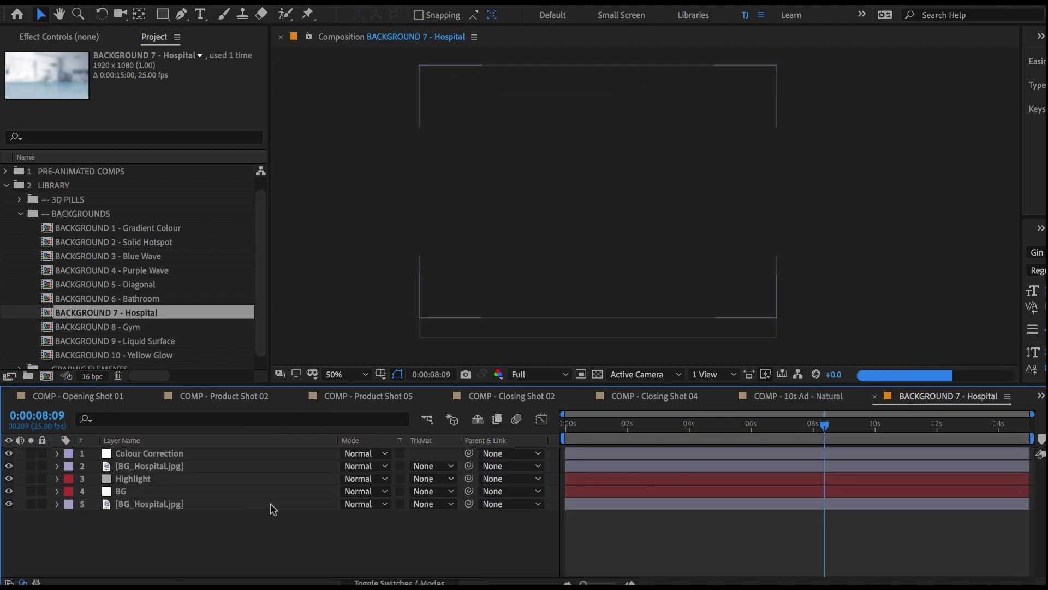
pyautogui.click(183, 454)
pyautogui.click(113, 40)
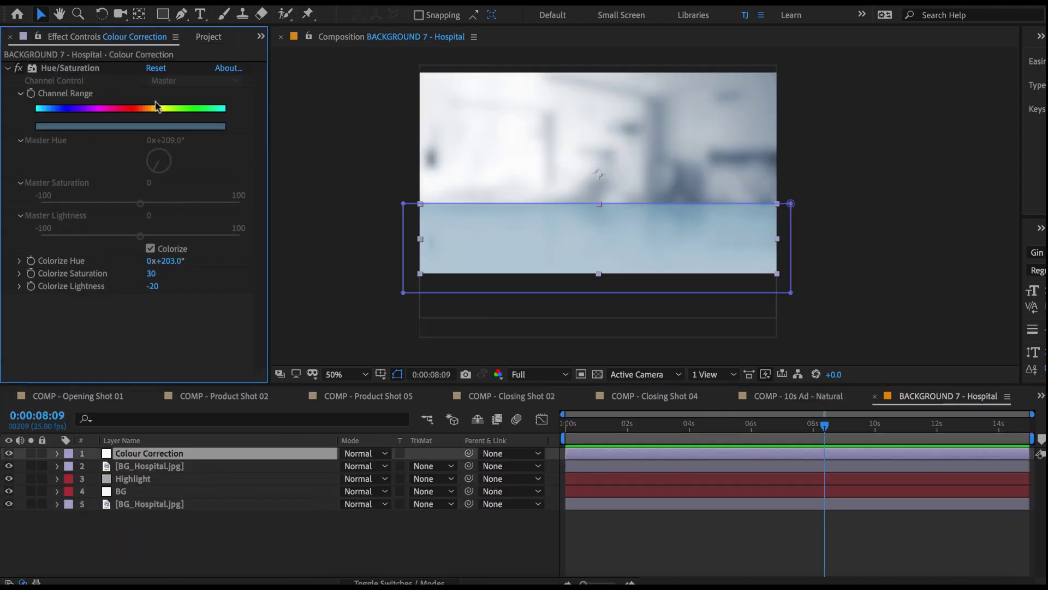
pyautogui.moveTo(164, 260); pyautogui.dragTo(185, 260)
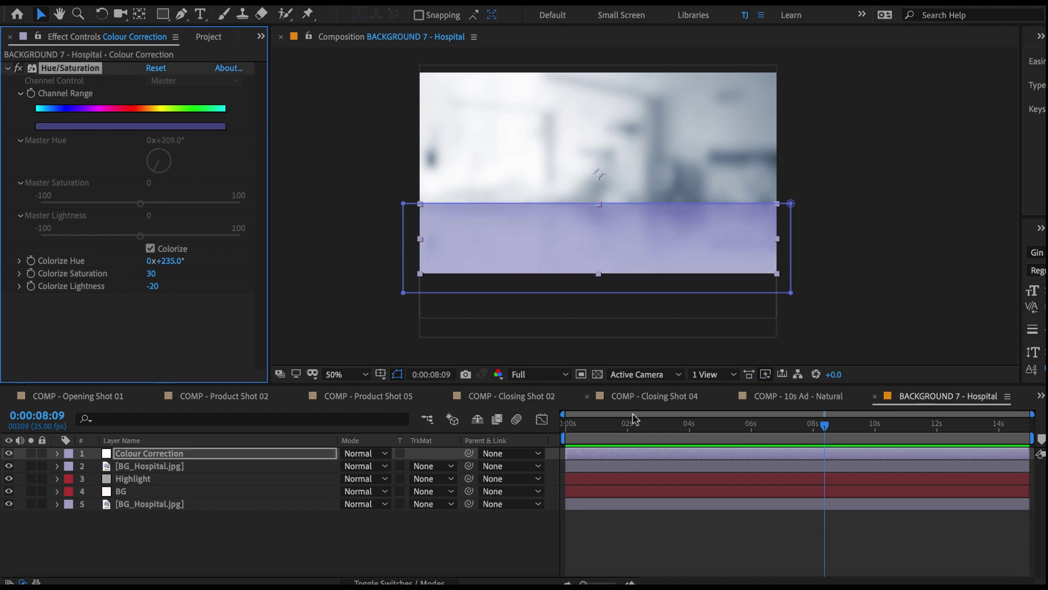
pyautogui.click(877, 399)
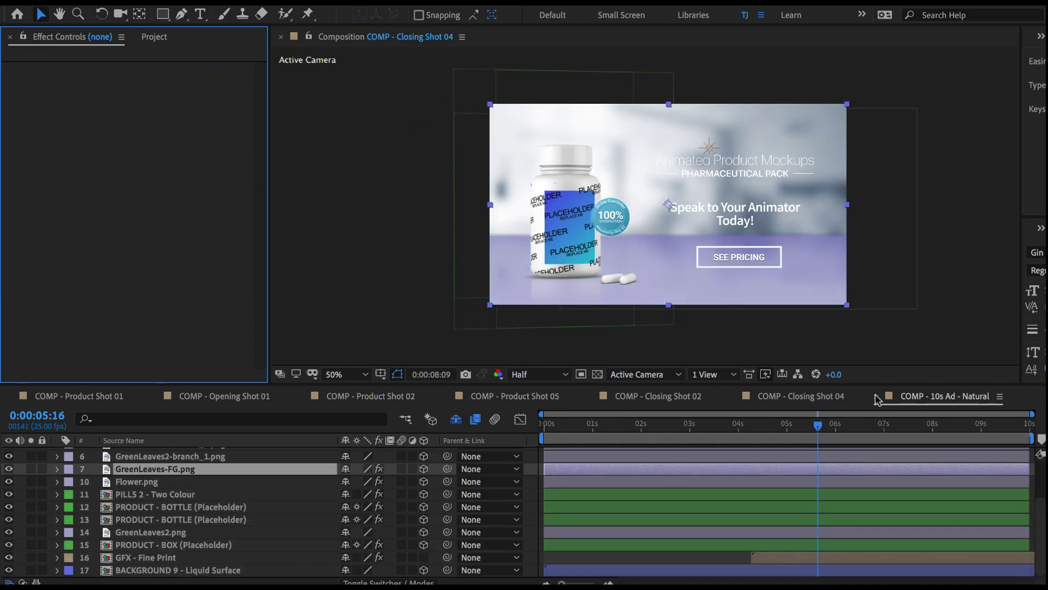
# Collapse BACKGROUNDS in the project, expand the library's GRAPHIC ELEMENTS folder and look over its Buttons and Icons subfolders
pyautogui.click(163, 39)
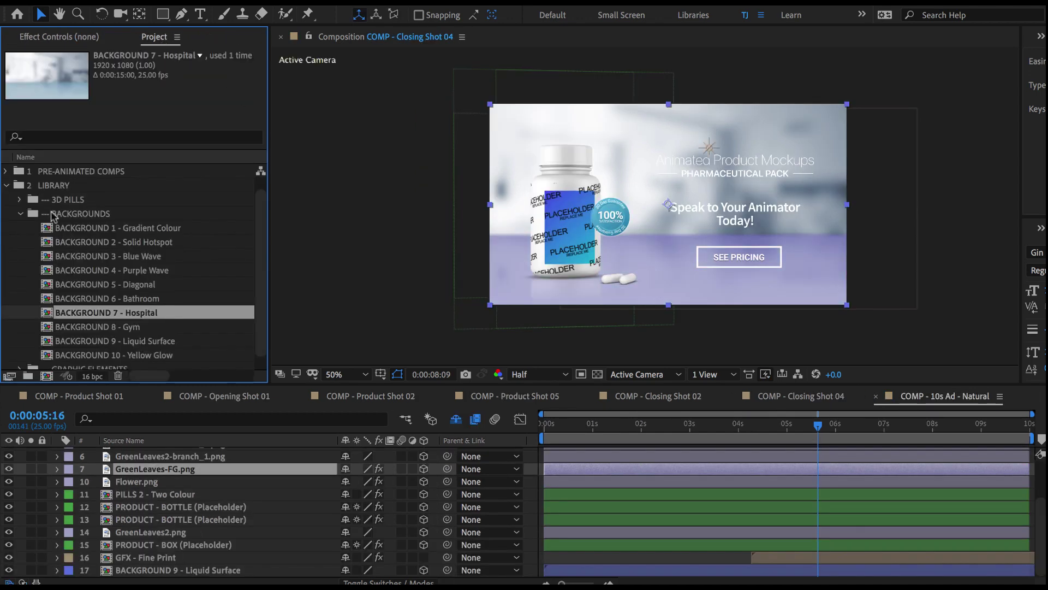
pyautogui.click(20, 214)
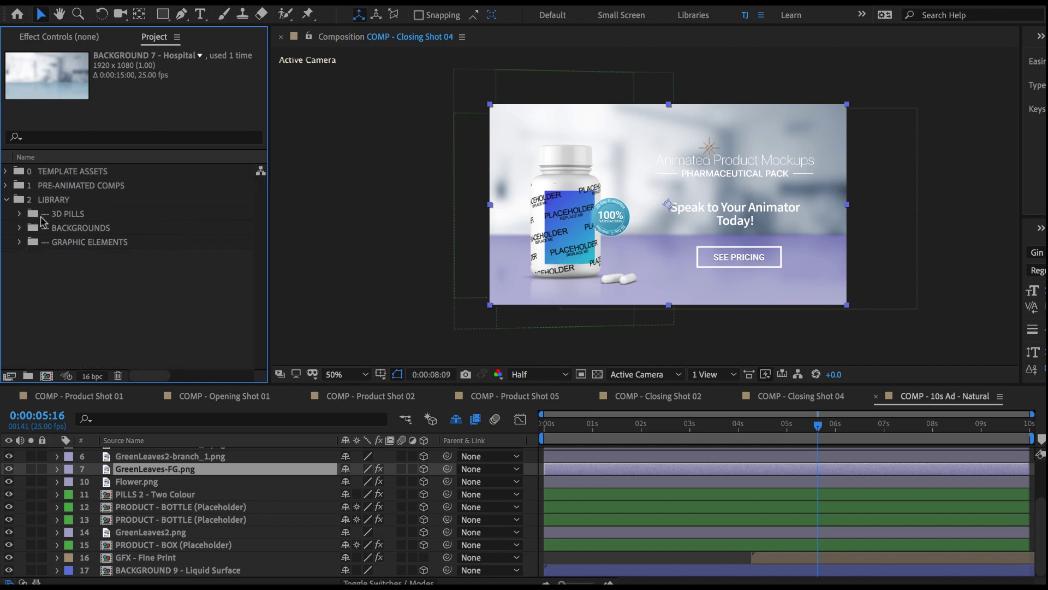
pyautogui.click(76, 241)
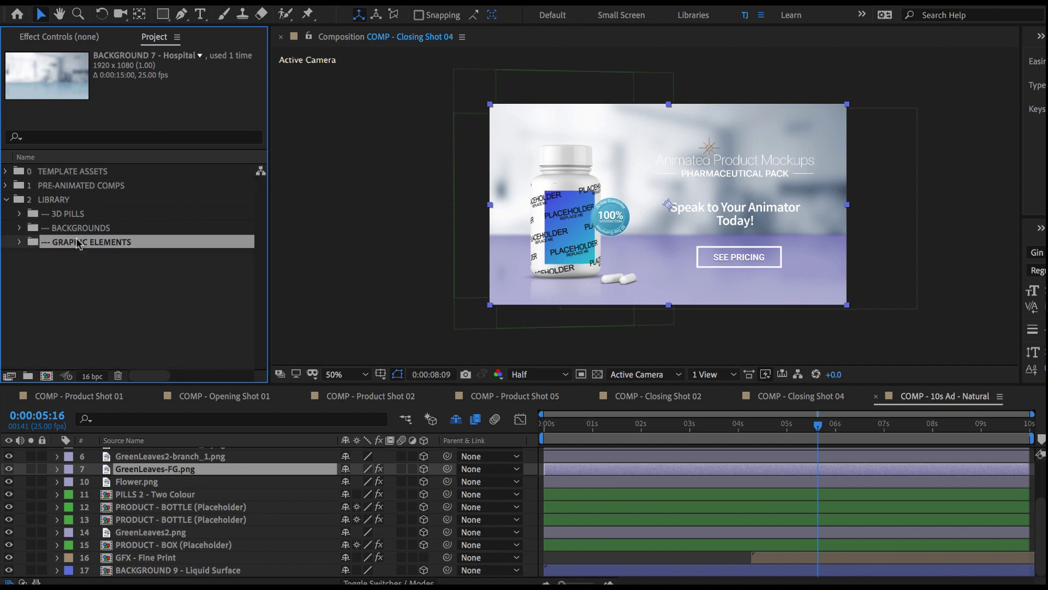
pyautogui.click(19, 242)
pyautogui.click(33, 255)
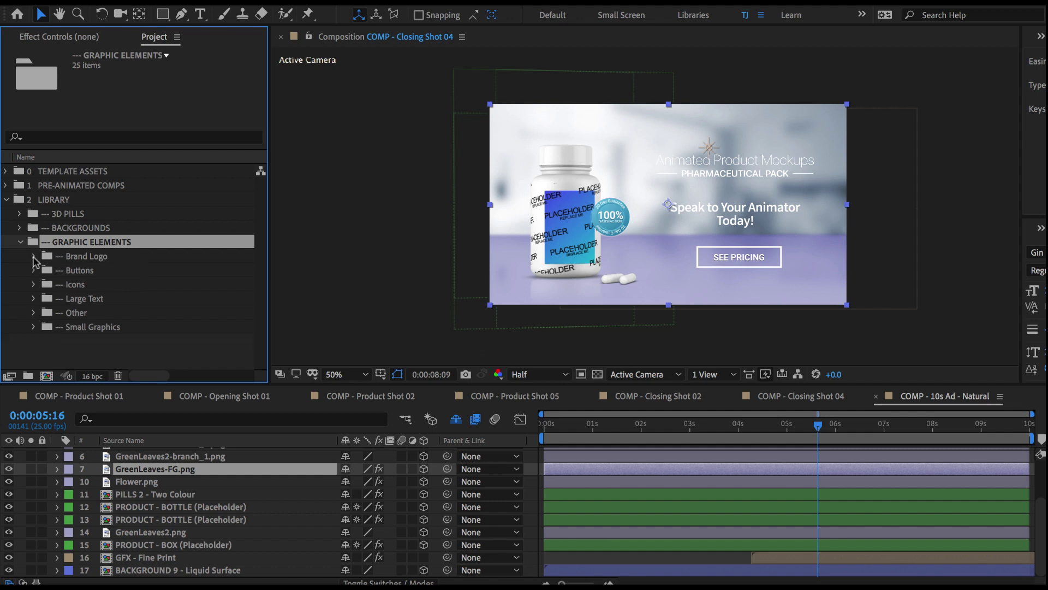
pyautogui.click(97, 275)
pyautogui.click(89, 284)
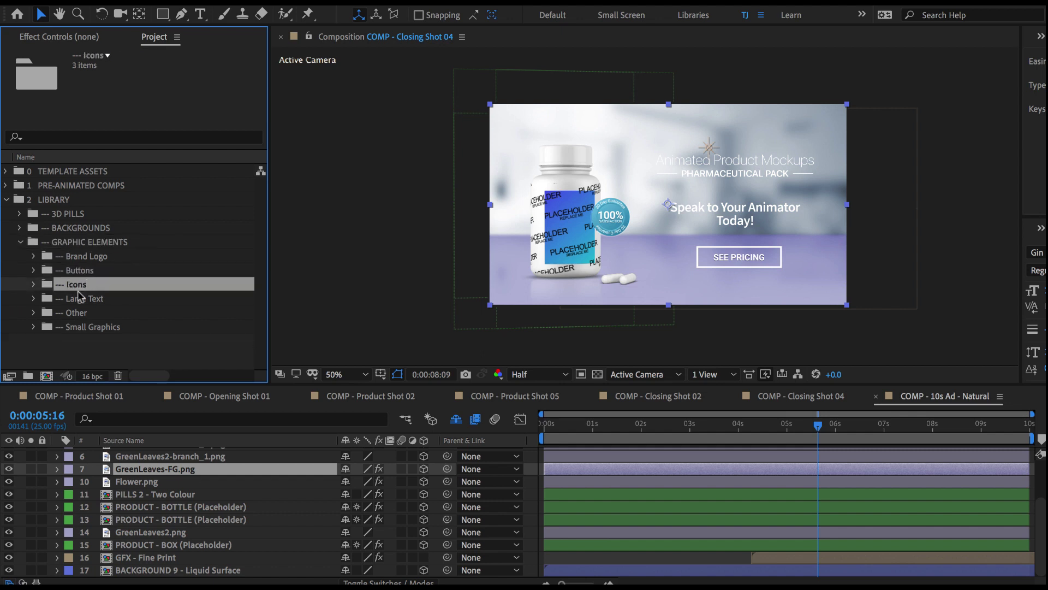
# Expand the Small Graphics folder, preview the GFX - Icon - FDA Approved comp, and close it and COMP - 10s Ad - Natural
pyautogui.click(61, 327)
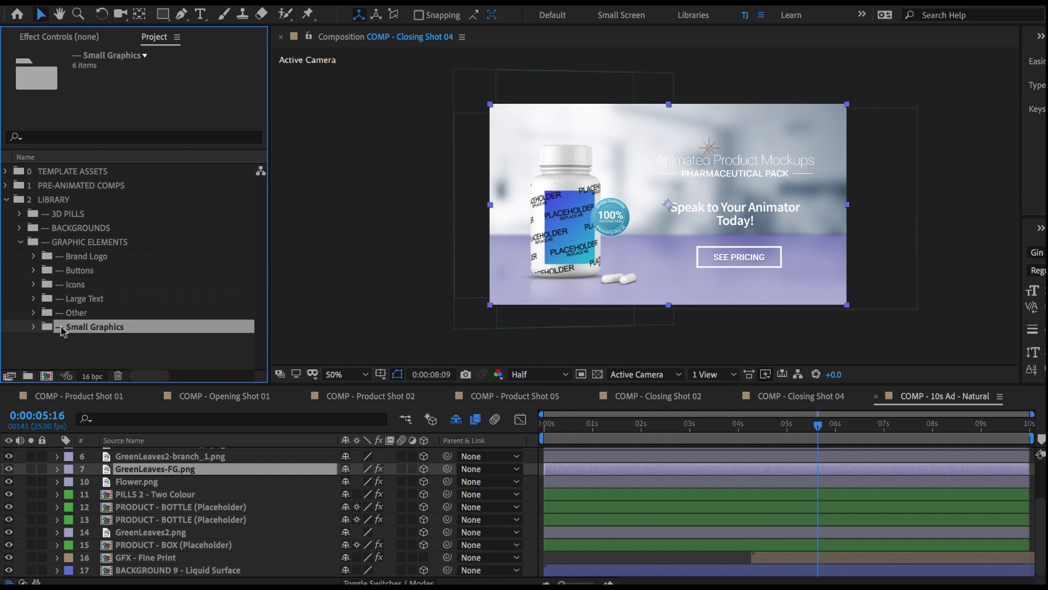
pyautogui.click(31, 326)
pyautogui.doubleClick(113, 314)
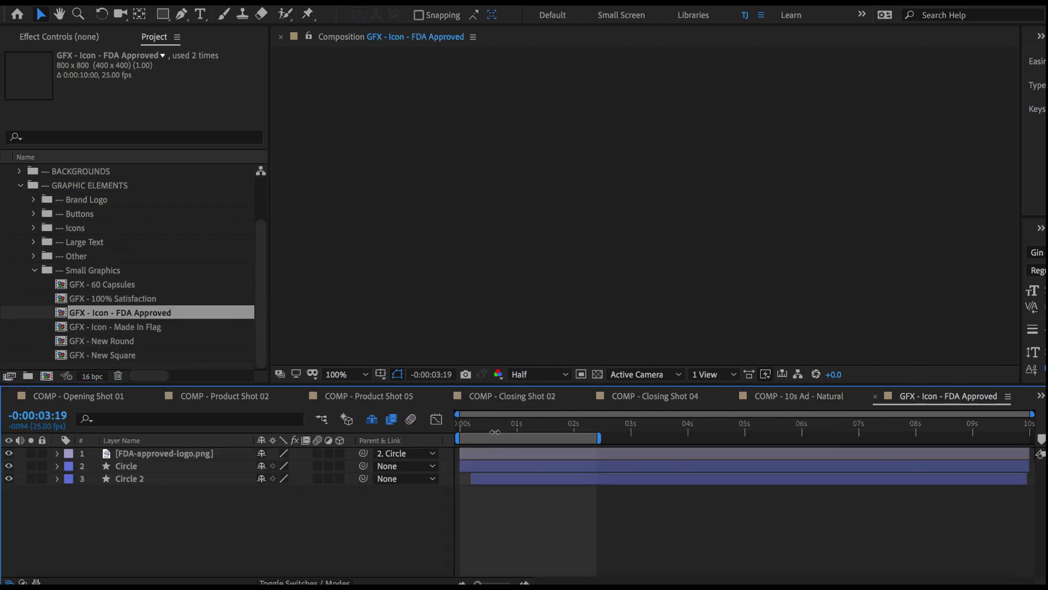
pyautogui.press('space')
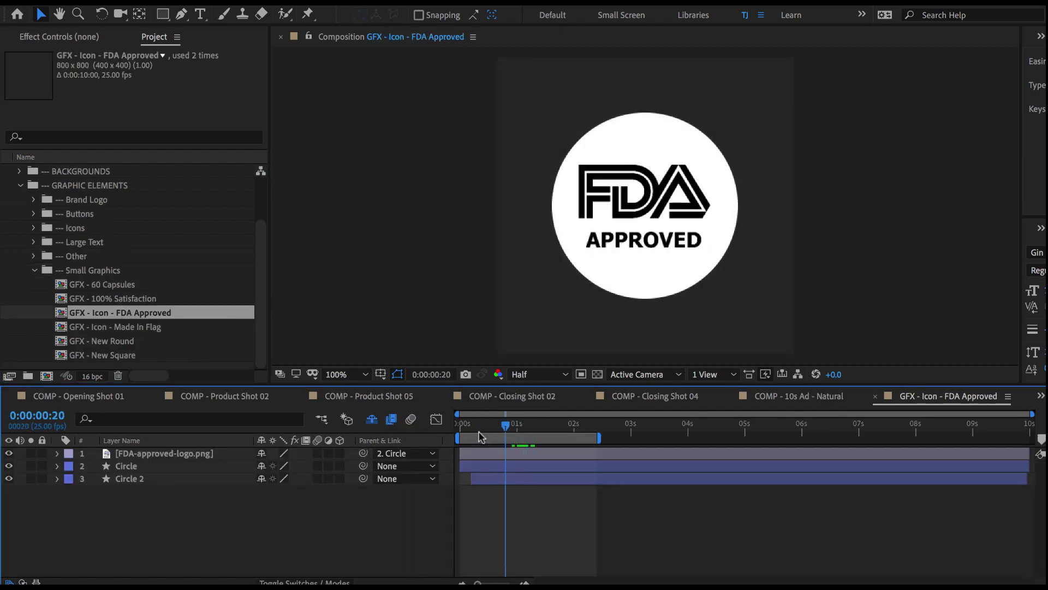
pyautogui.click(875, 396)
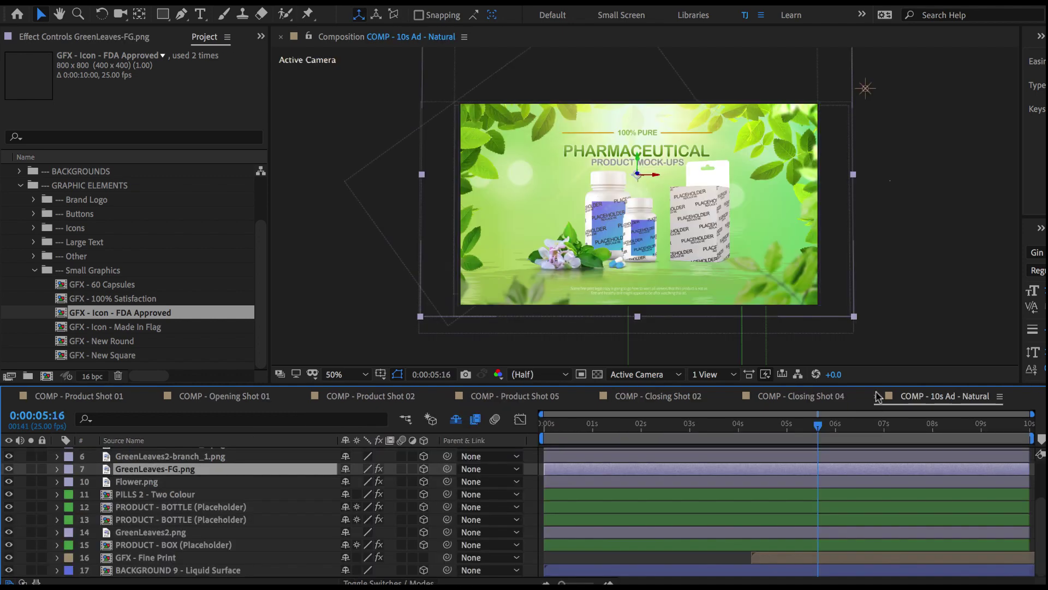
pyautogui.click(872, 397)
# Try the GFX - Icon - FDA Approved badge scaled down over the bottle in Closing Shot 04, and delete it
pyautogui.moveTo(152, 321); pyautogui.dragTo(529, 208)
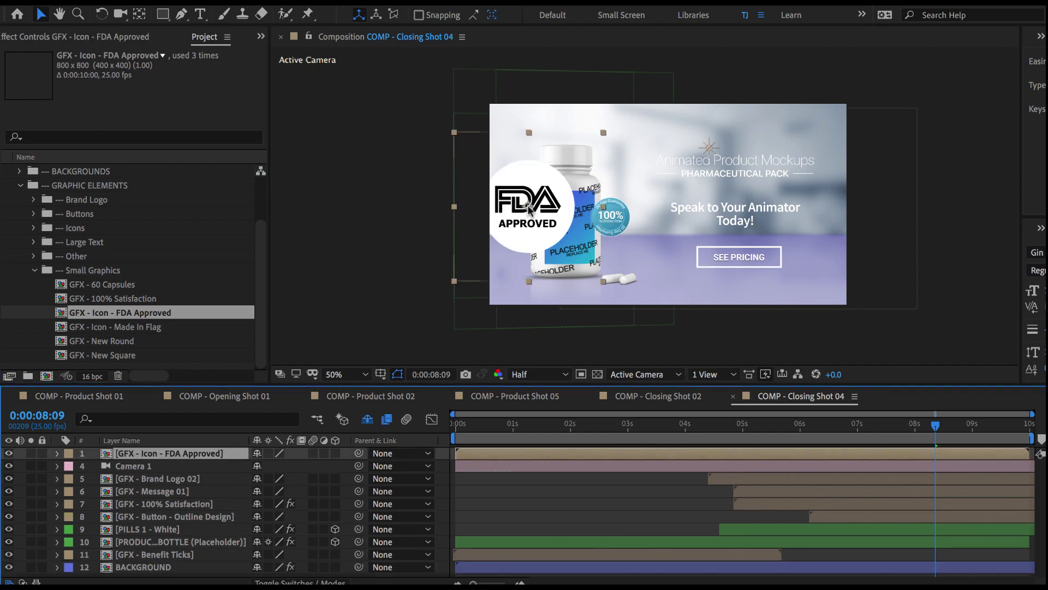
pyautogui.moveTo(603, 132); pyautogui.dragTo(562, 217)
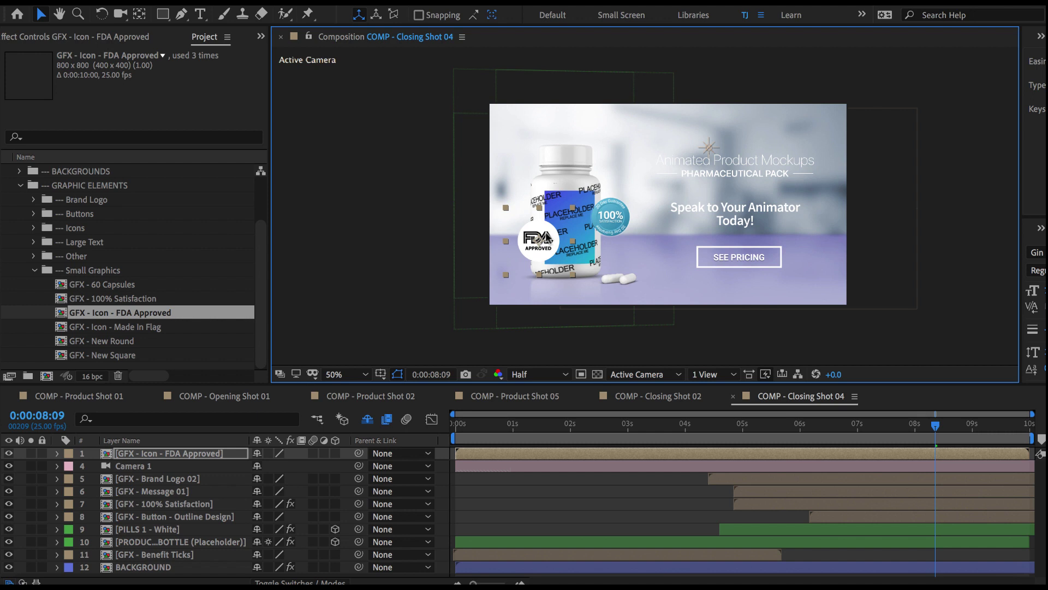
pyautogui.press('Delete')
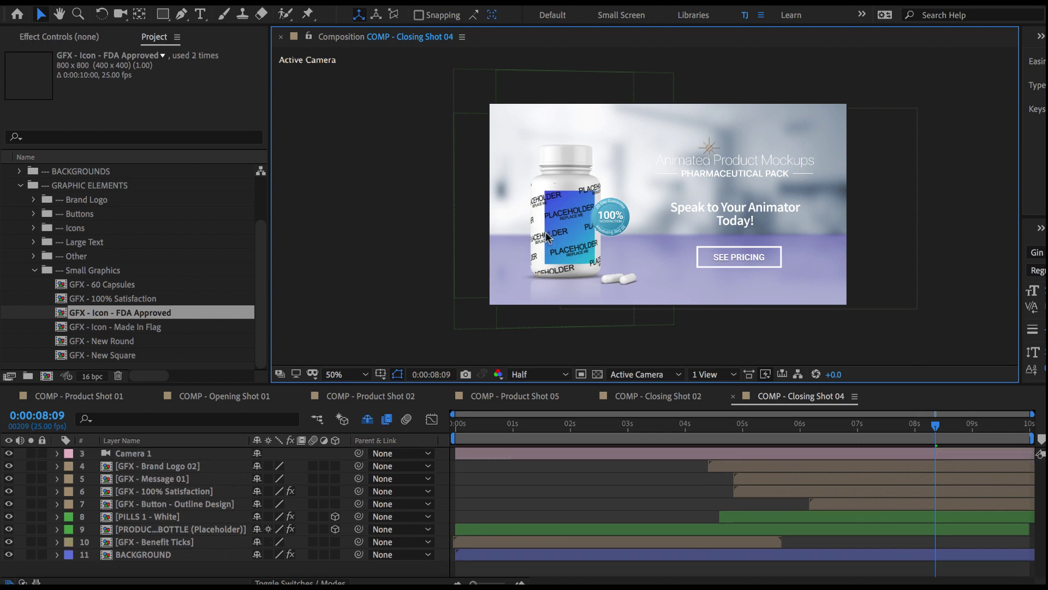
# Replace the outline button layer's source with GFX - Button - Flat Design and scale the button down beneath the message text
pyautogui.click(35, 270)
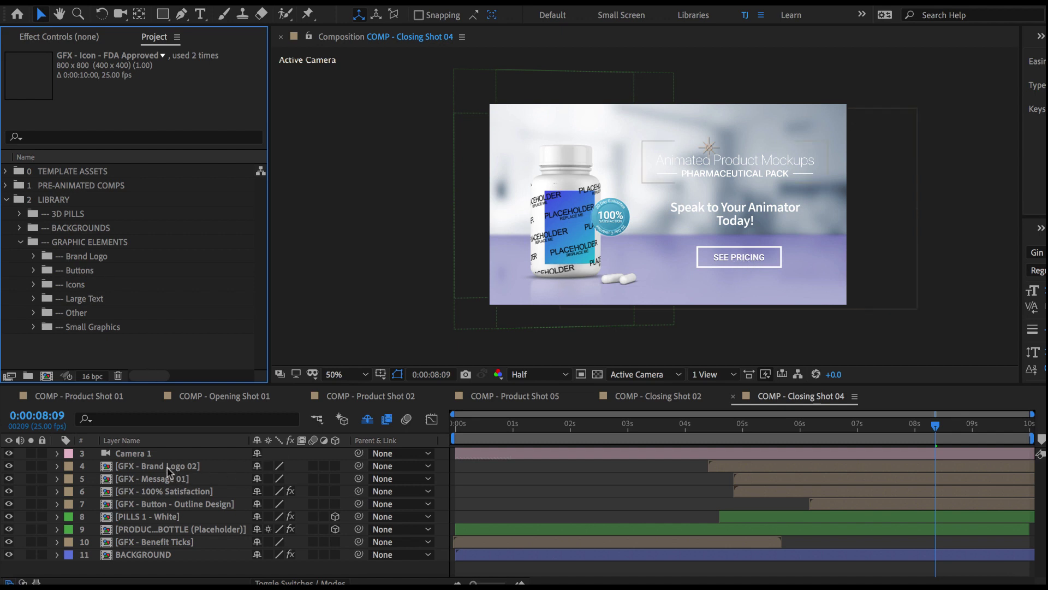
pyautogui.click(163, 506)
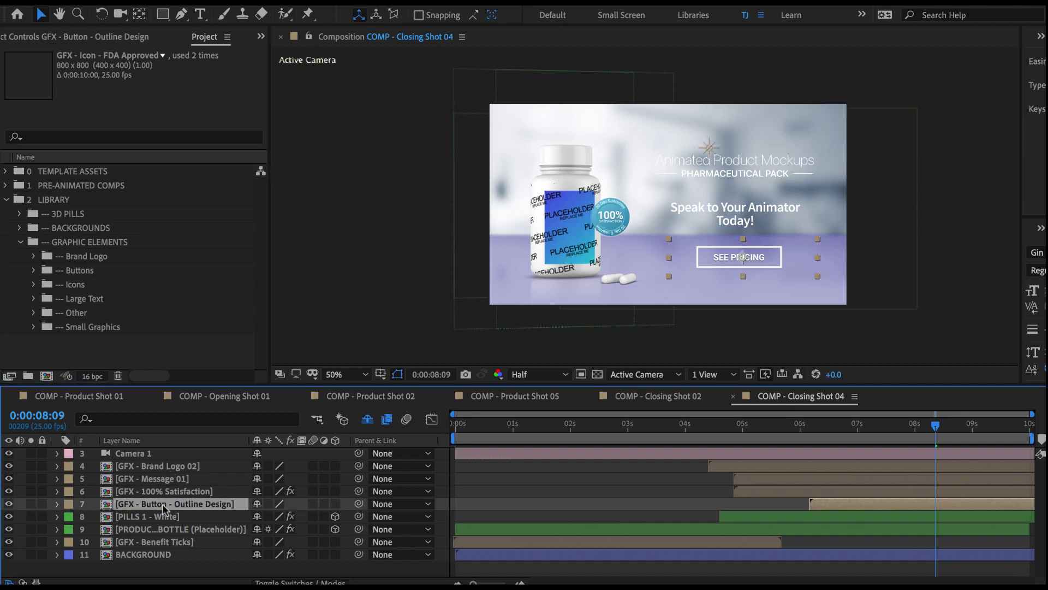
pyautogui.click(34, 270)
pyautogui.moveTo(101, 288); pyautogui.dragTo(164, 506)
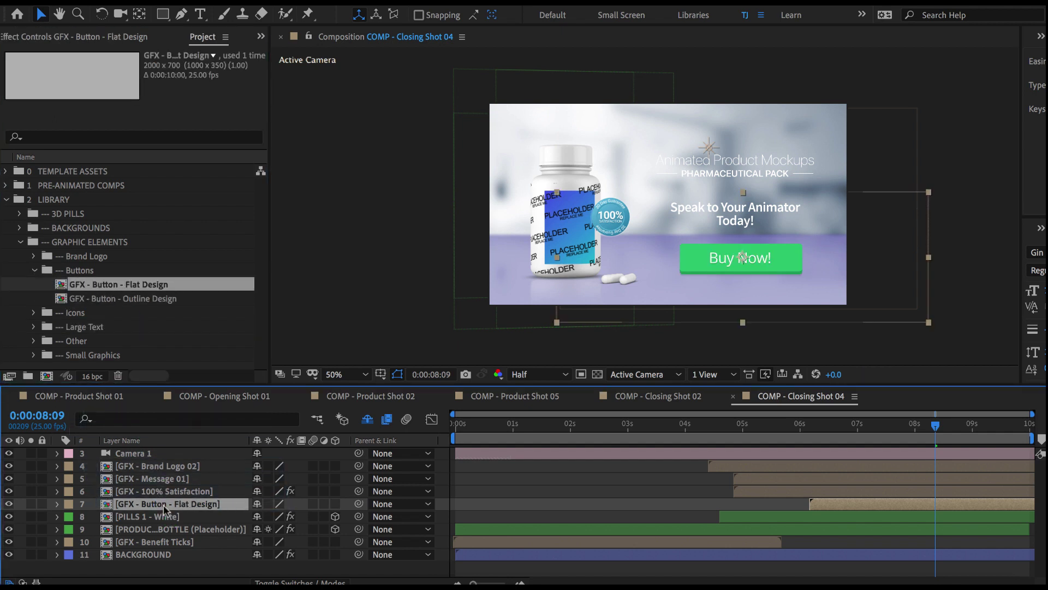
pyautogui.moveTo(929, 194); pyautogui.dragTo(864, 215)
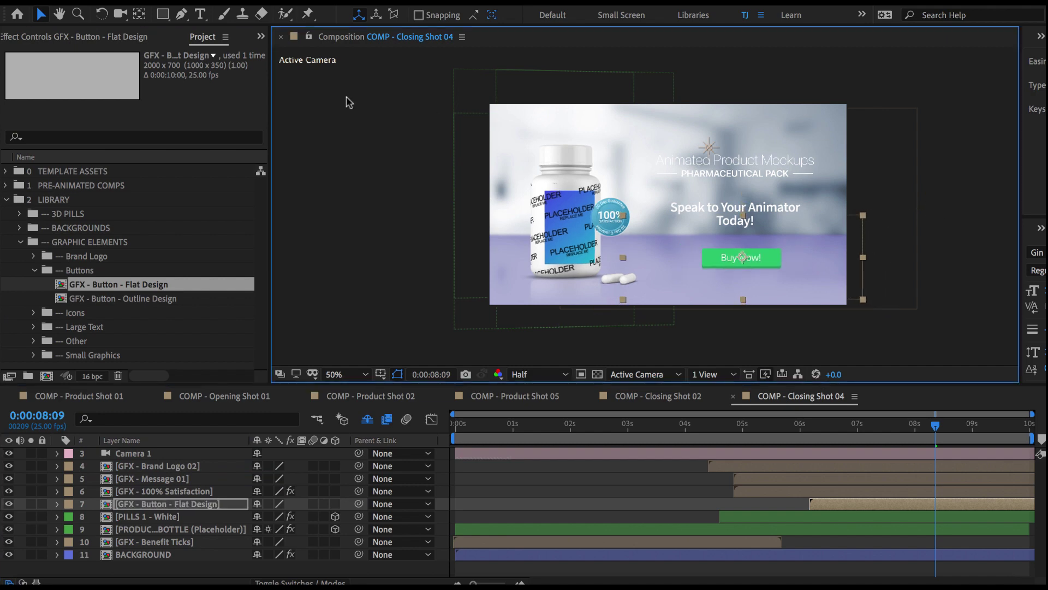
# Apply a Hue/Saturation effect to the flat button layer and set its Master Hue to 50°
pyautogui.click(108, 36)
pyautogui.rightClick(109, 102)
pyautogui.moveTo(191, 243)
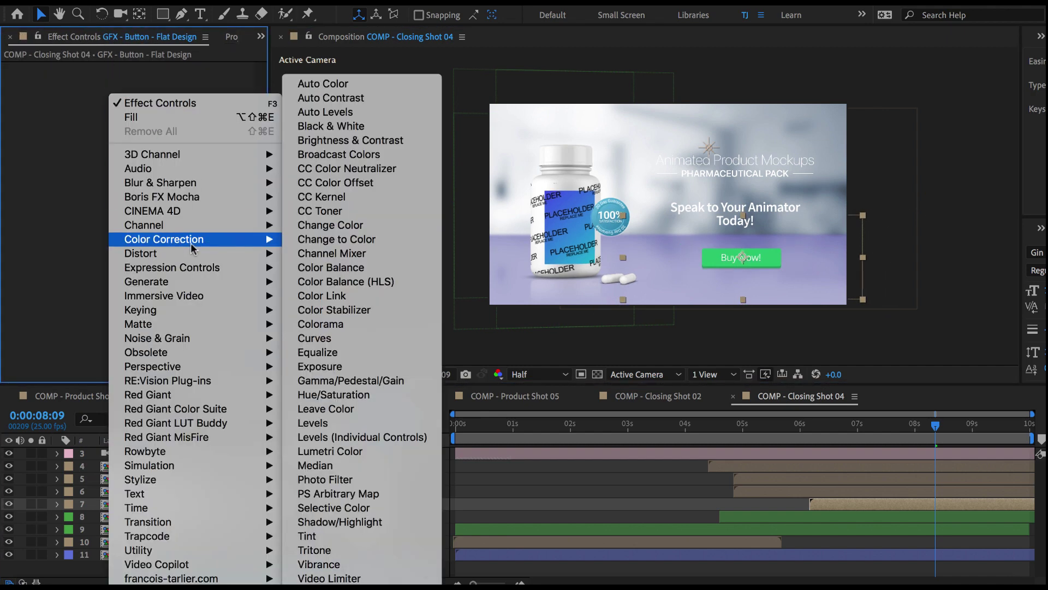
pyautogui.click(382, 395)
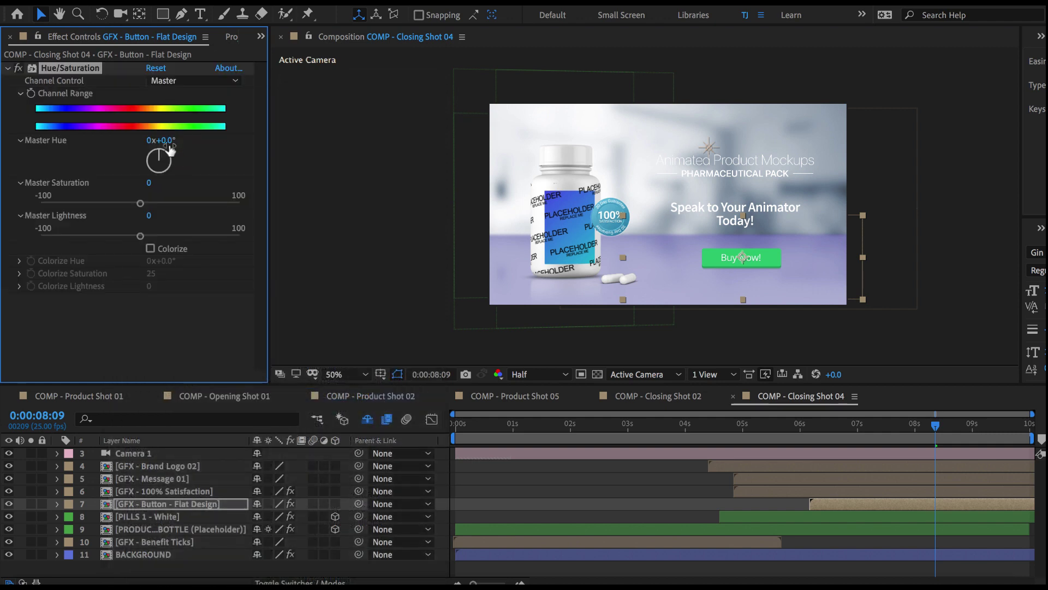
pyautogui.moveTo(163, 140); pyautogui.dragTo(205, 143)
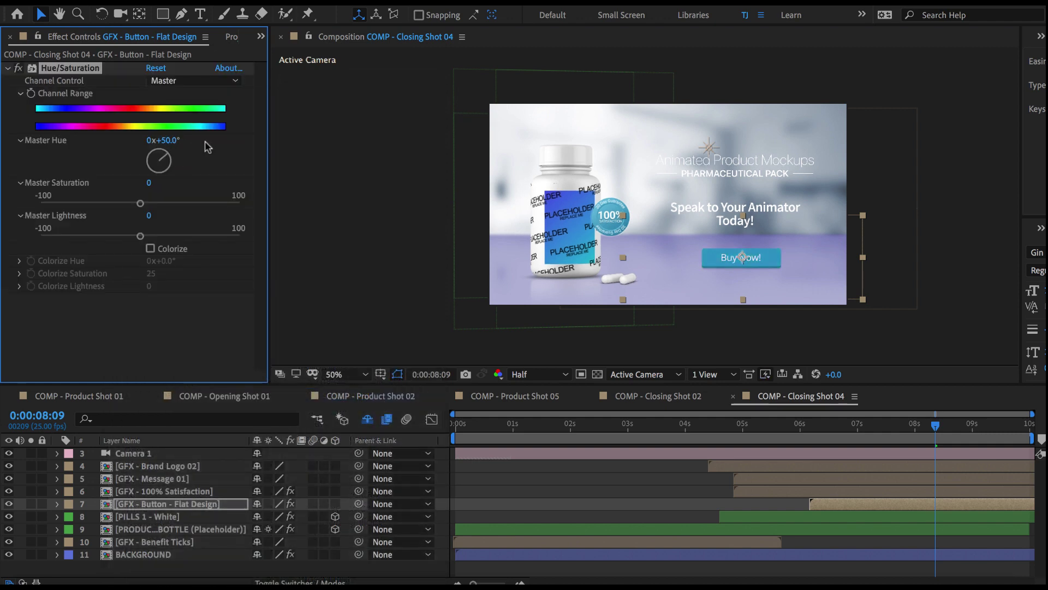
pyautogui.click(652, 511)
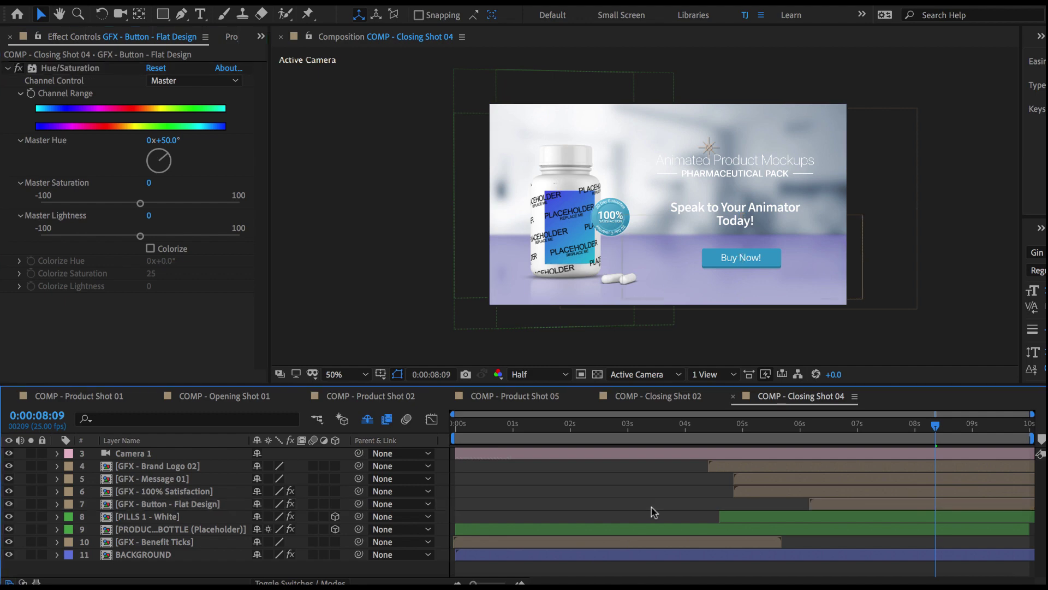
# Close the open comps except COMP - Product Shot 01, and open COMP - Closing Shot 01 from the pre-animated Closing Shots folder
pyautogui.click(733, 396)
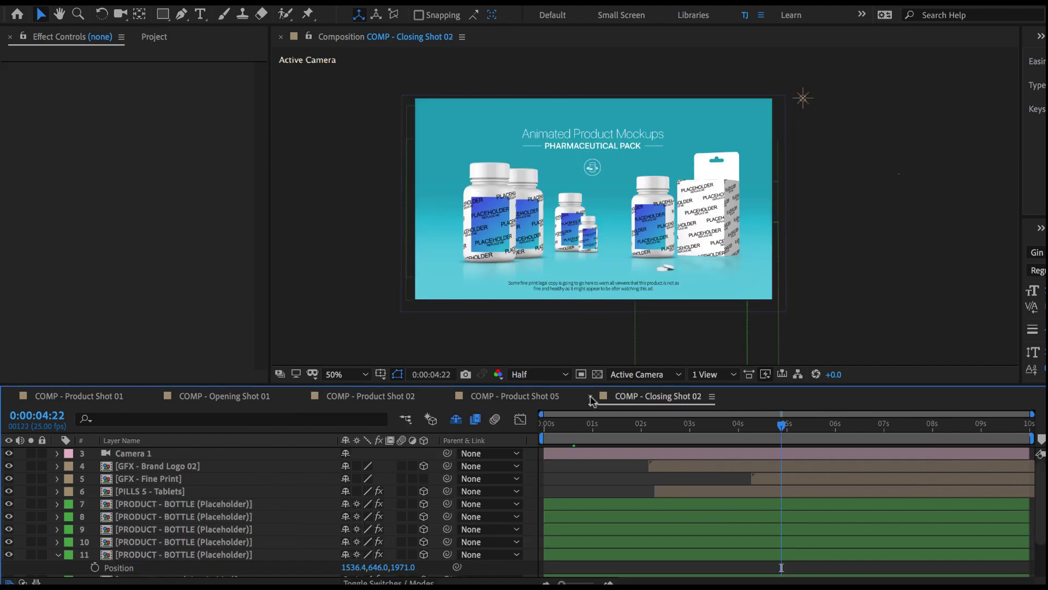
pyautogui.click(591, 397)
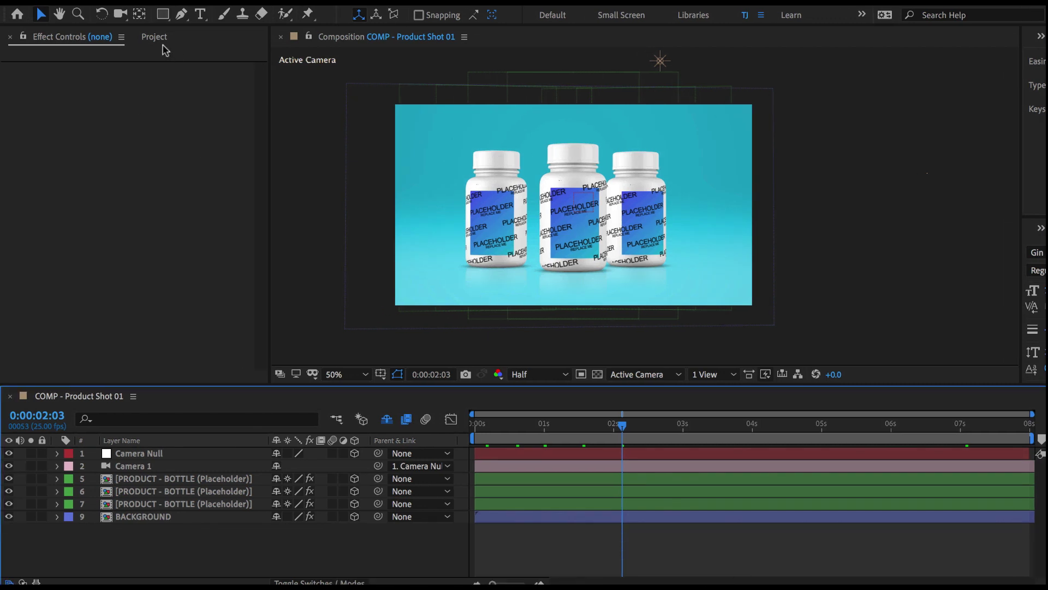
pyautogui.click(159, 43)
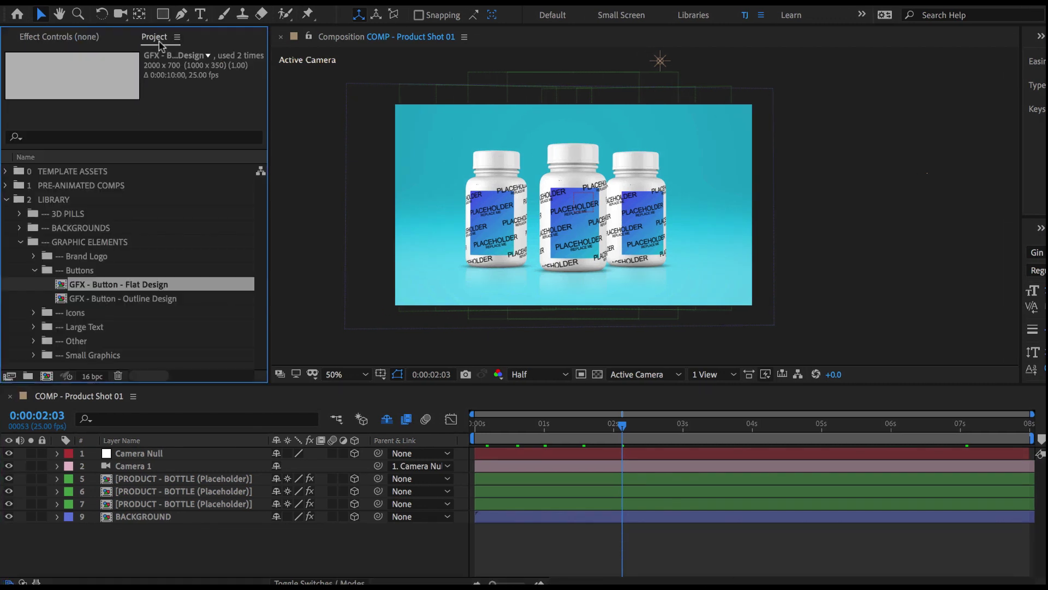
pyautogui.click(6, 200)
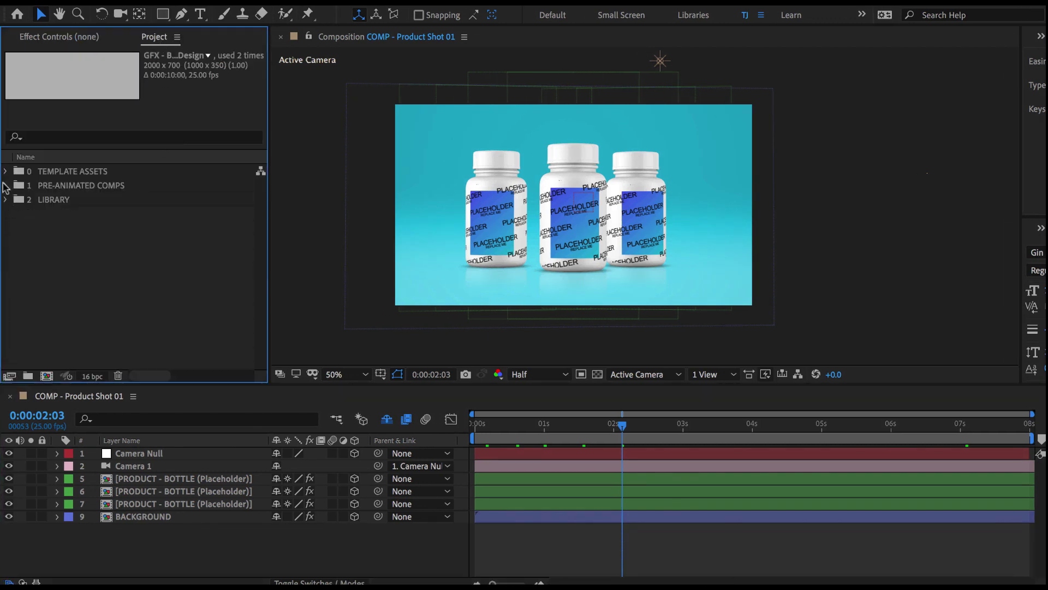
pyautogui.click(6, 185)
pyautogui.click(20, 243)
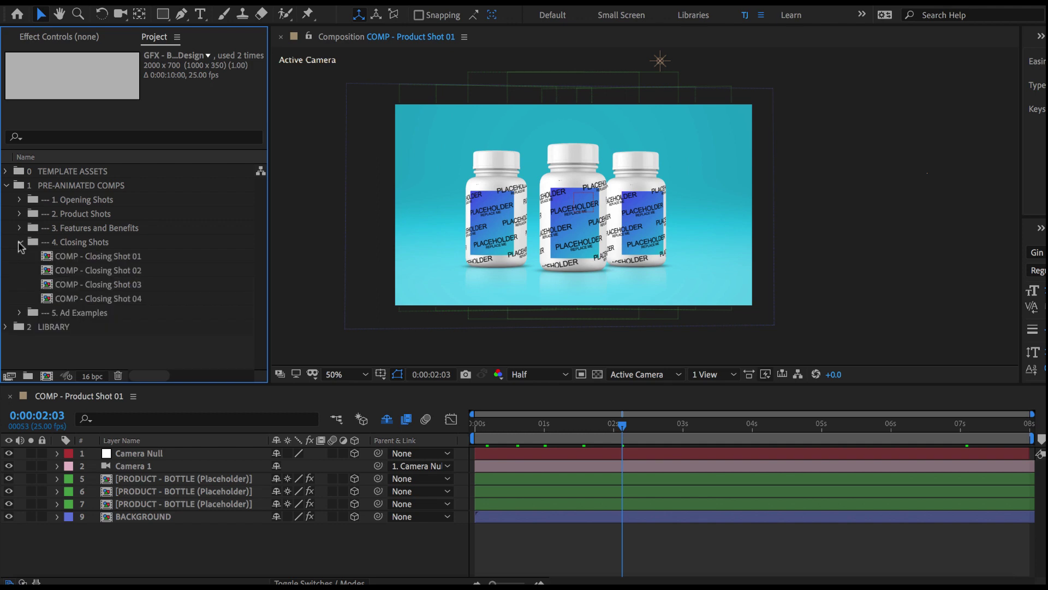
pyautogui.click(79, 272)
pyautogui.click(102, 258)
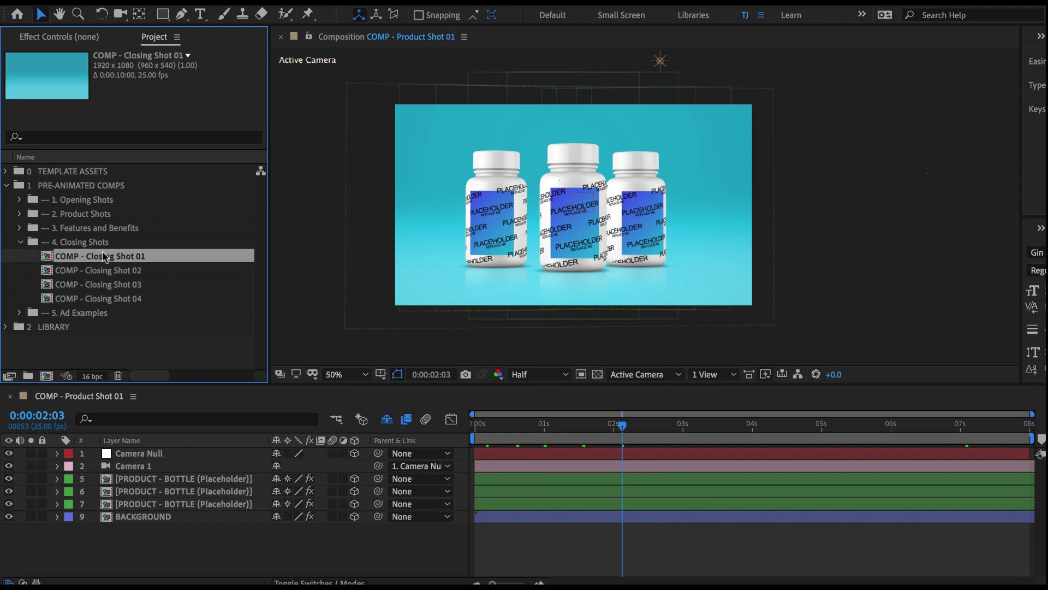
pyautogui.doubleClick(104, 257)
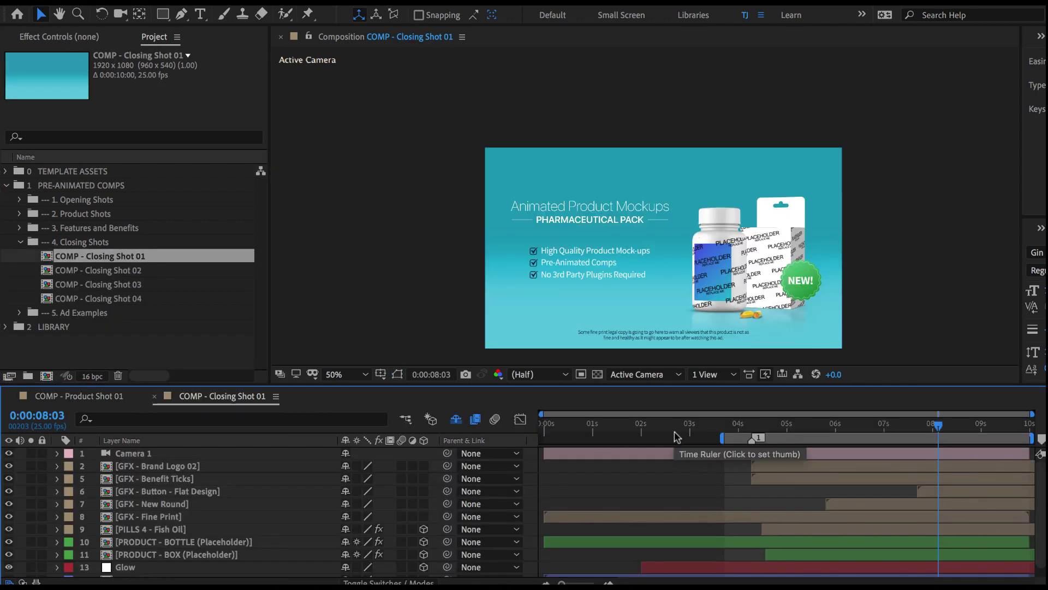
pyautogui.moveTo(765, 254); pyautogui.dragTo(713, 210)
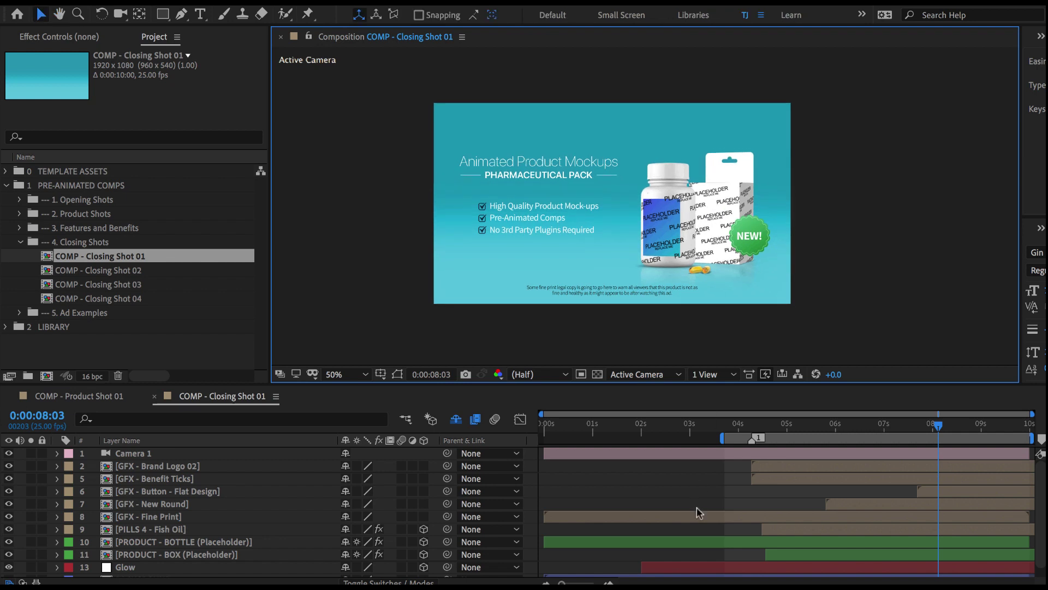
# Scrub through and play back the Closing Shot 01 animation to review how the products and graphics come in
pyautogui.moveTo(748, 425); pyautogui.dragTo(896, 427)
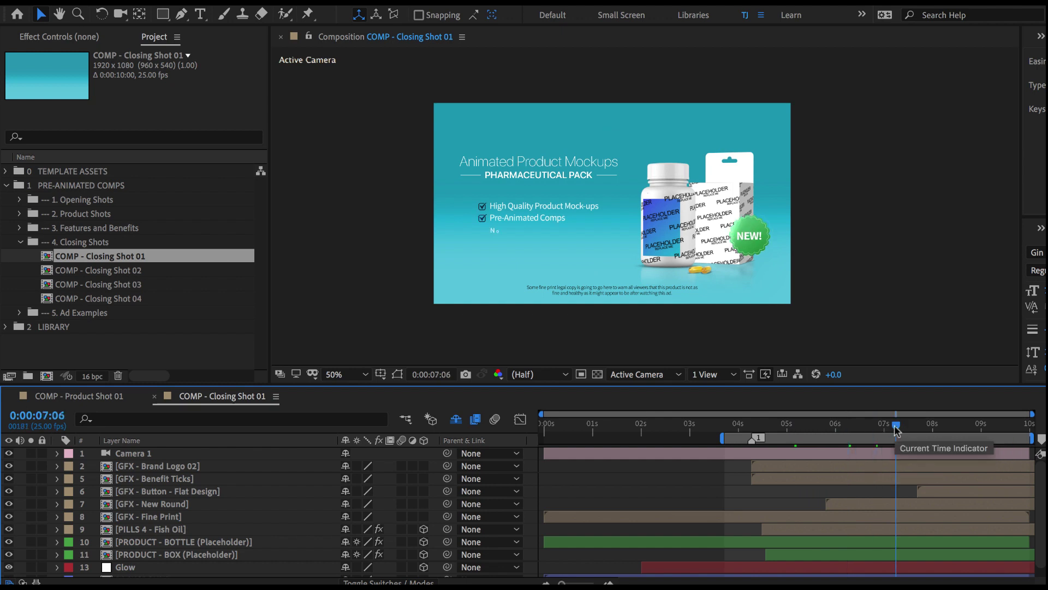
pyautogui.moveTo(796, 427); pyautogui.dragTo(894, 425)
pyautogui.press('space')
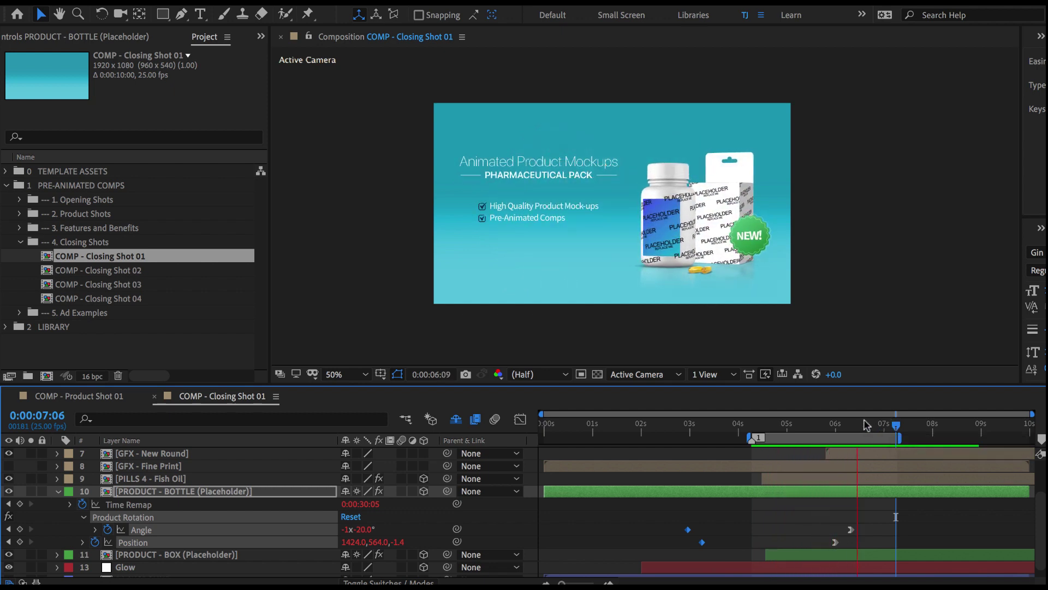
pyautogui.press('space')
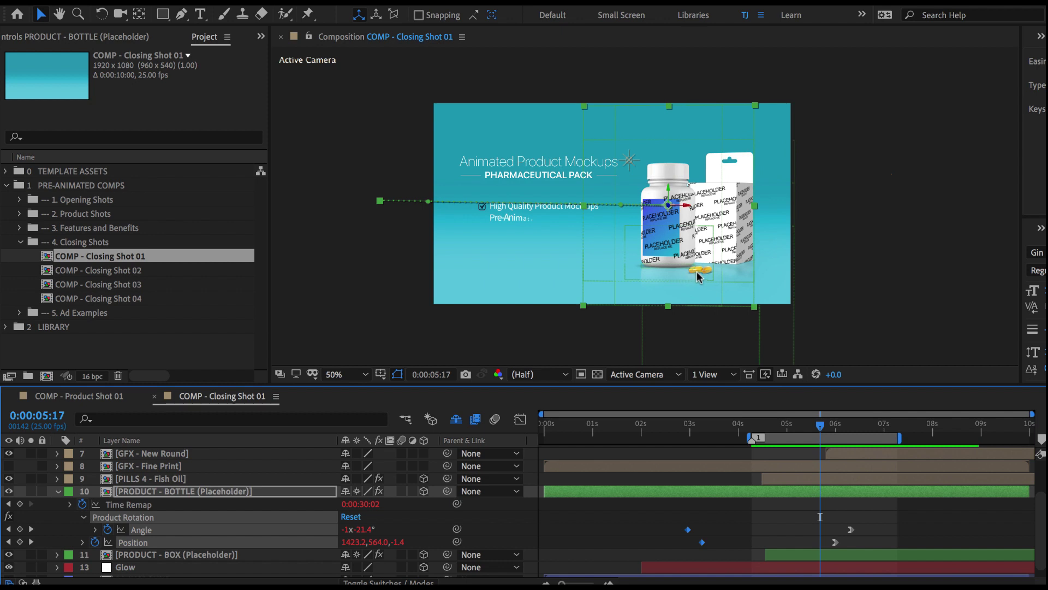
# Collapse the bottle layer's properties and shift the PILLS 4 - Fish Oil layer leftward to the outer side of the bottle's base
pyautogui.click(58, 491)
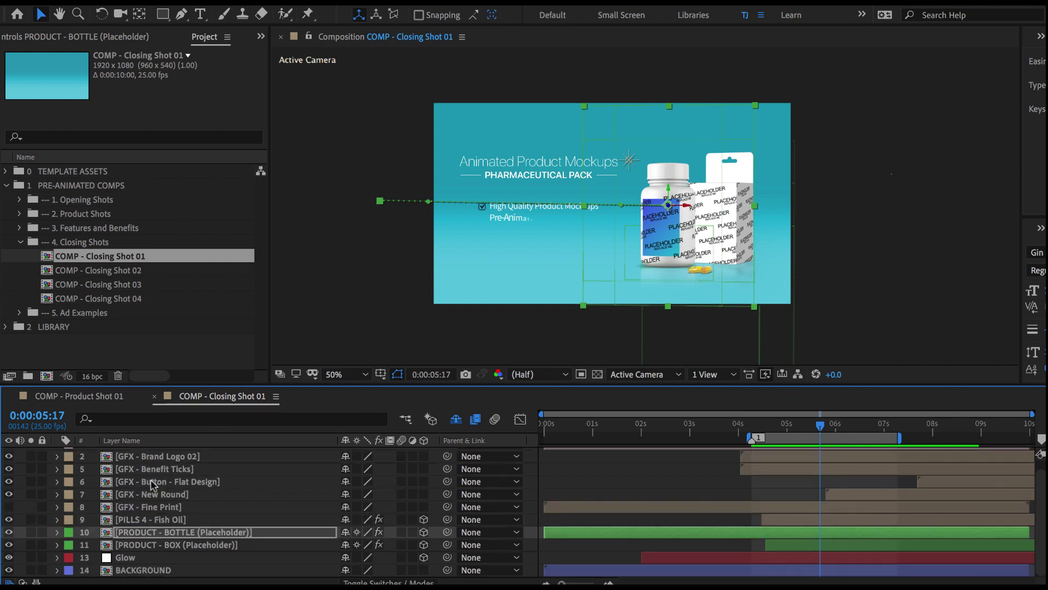
pyautogui.click(166, 520)
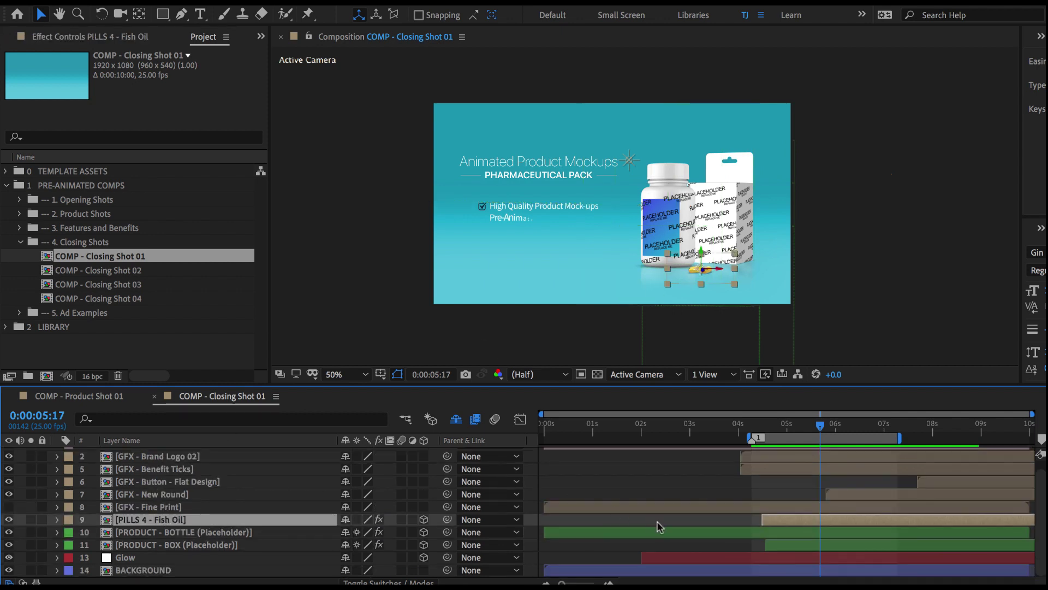
pyautogui.hotkey('shift', 'Left')
pyautogui.hotkey('shift', 'Left')
pyautogui.hotkey('shift', 'Left')
pyautogui.hotkey('shift', 'Left')
pyautogui.hotkey('shift', 'Left')
pyautogui.hotkey('shift', 'Left')
pyautogui.hotkey('shift', 'Left')
pyautogui.hotkey('shift', 'Left')
pyautogui.hotkey('shift', 'Left')
pyautogui.hotkey('shift', 'Left')
pyautogui.hotkey('shift', 'Left')
pyautogui.hotkey('shift', 'Left')
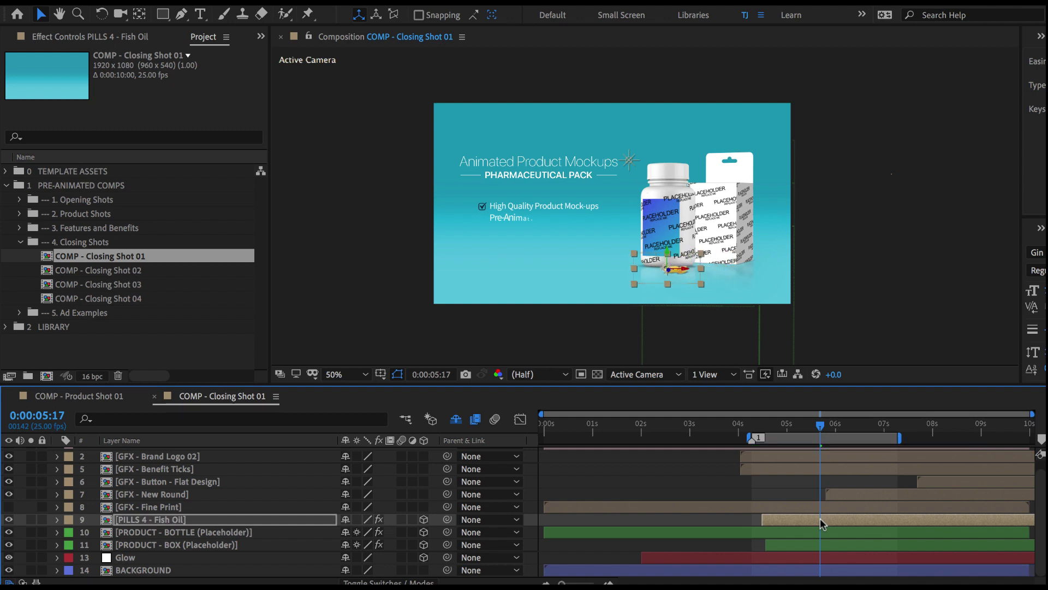
pyautogui.hotkey('shift', 'Left')
pyautogui.hotkey('shift', 'Left')
pyautogui.hotkey('shift', 'Left')
pyautogui.hotkey('shift', 'Left')
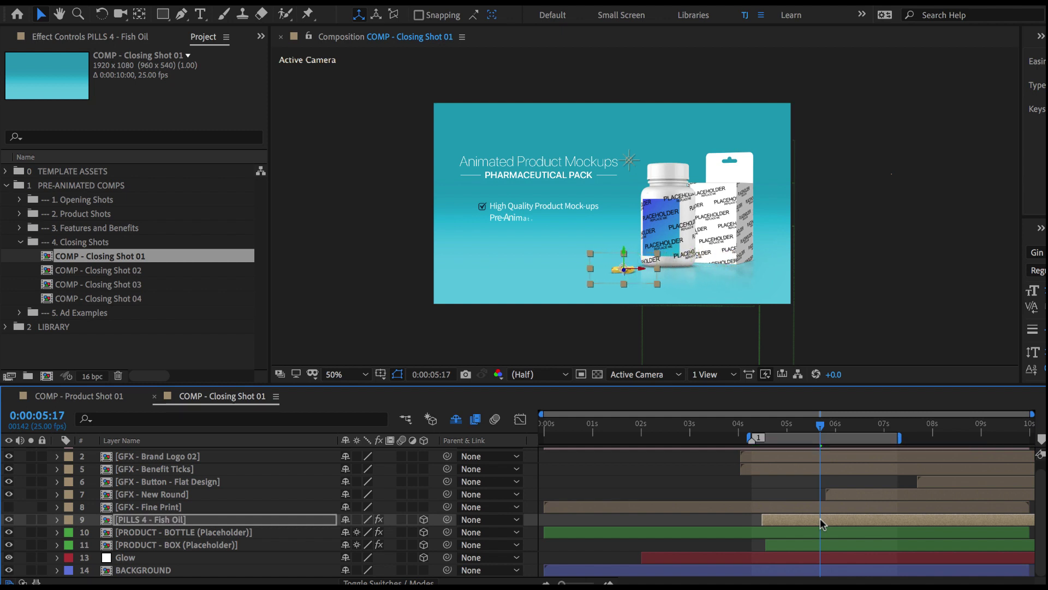
# Reveal the fish oil pills' source in the project and replace the layer's source with PILLS 1 - White
pyautogui.rightClick(169, 519)
pyautogui.moveTo(272, 474)
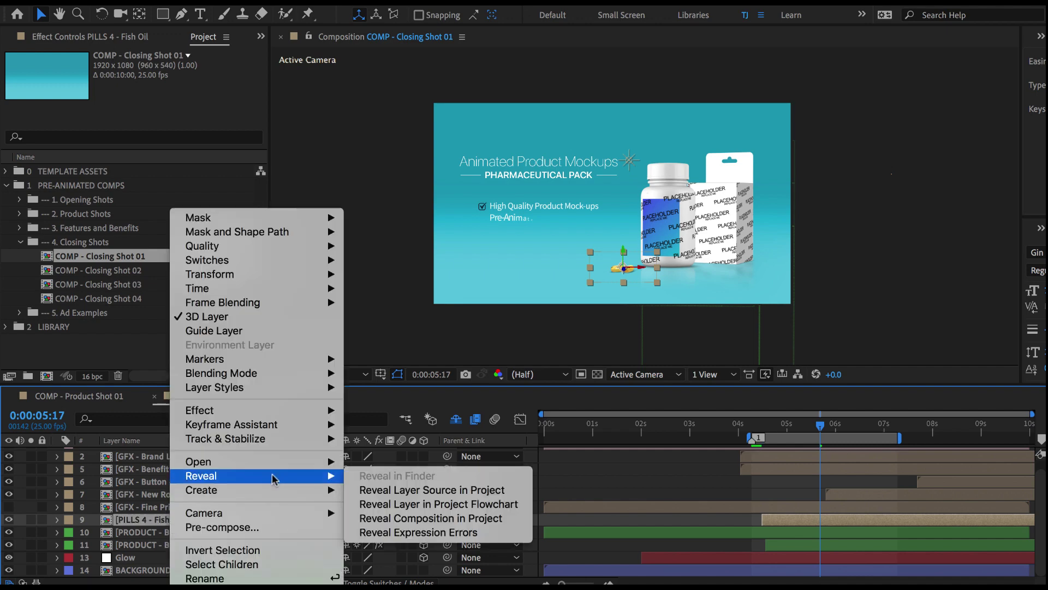
pyautogui.click(381, 490)
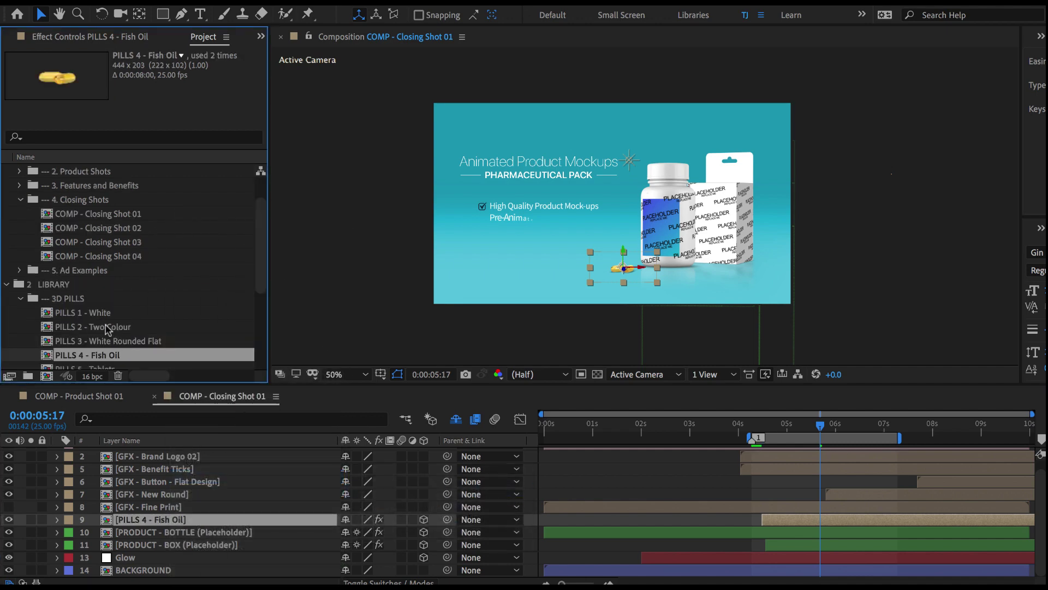
pyautogui.click(101, 313)
pyautogui.moveTo(98, 310); pyautogui.dragTo(184, 519)
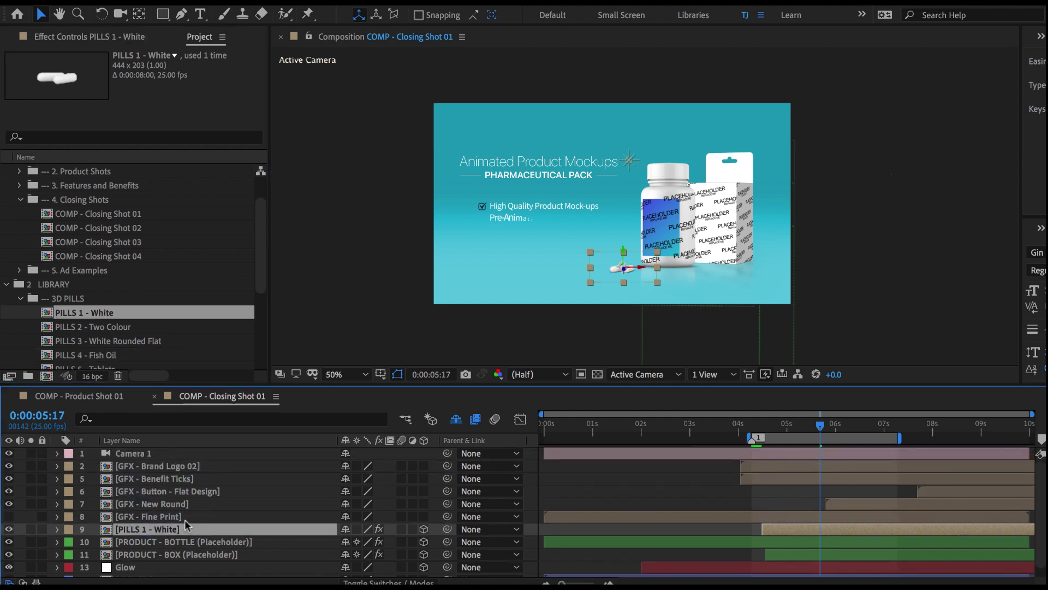
pyautogui.click(663, 479)
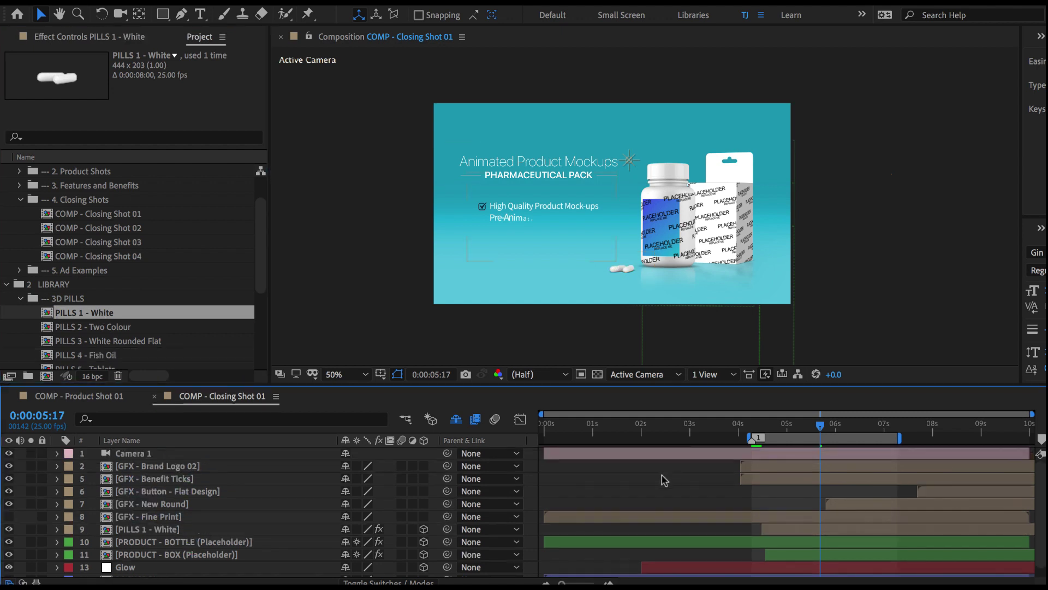
# Hide the GFX - Brand Logo 02 layer and shift the benefit ticks slightly upward in the composition
pyautogui.click(566, 168)
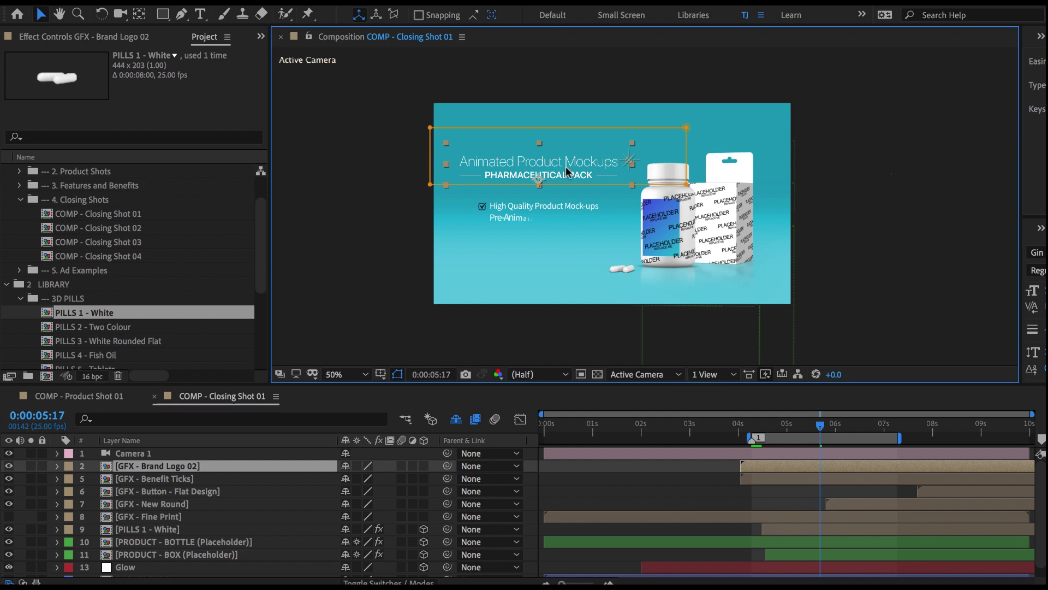
pyautogui.click(9, 466)
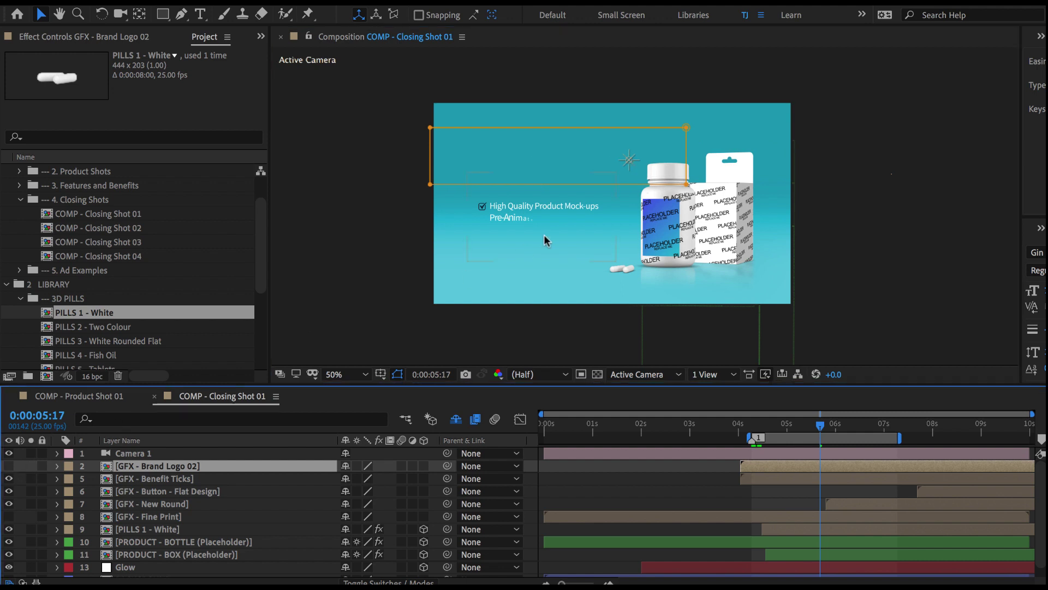
pyautogui.click(539, 214)
pyautogui.moveTo(575, 211); pyautogui.dragTo(571, 204)
# Set the scale of the GFX - Benefit Ticks layer to 90%
pyautogui.press('s')
pyautogui.click(382, 491)
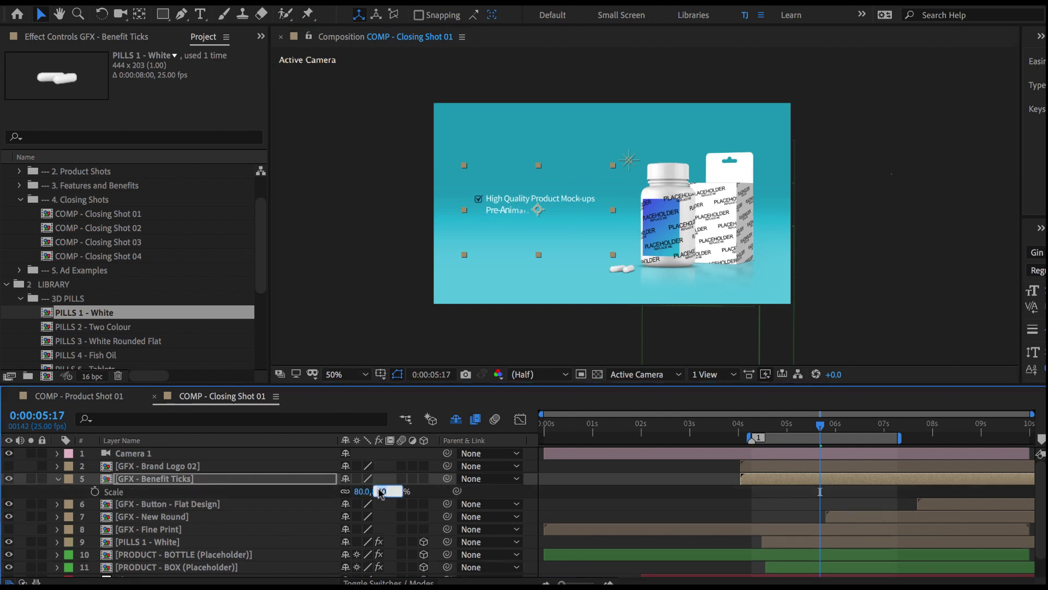
pyautogui.write('90')
pyautogui.press('Return')
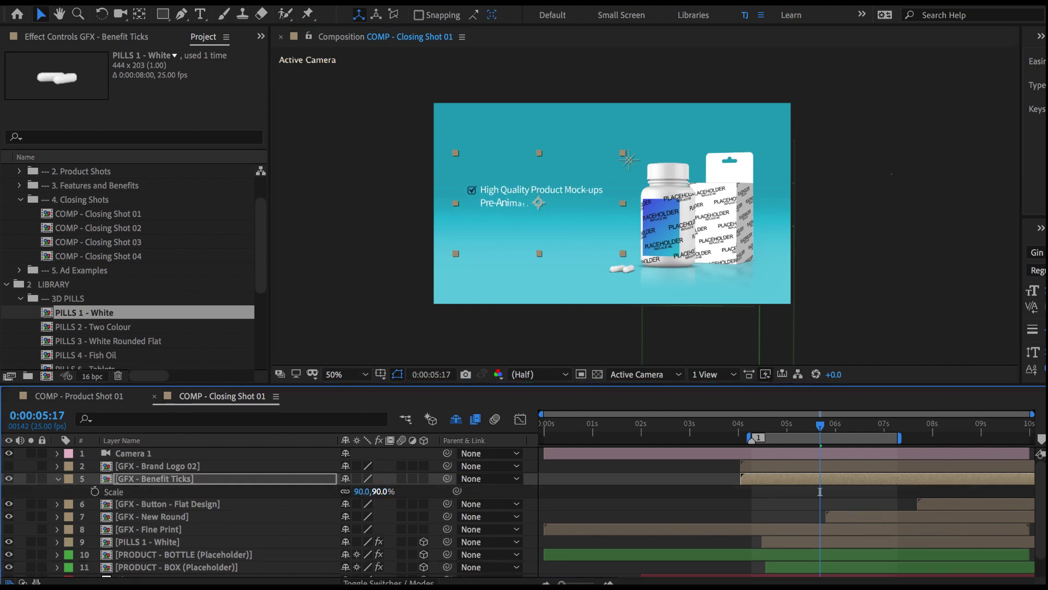
# Shift the GFX - Brand Logo 02 and GFX - Benefit Ticks layers in time so they start at about 4.5 seconds
pyautogui.moveTo(819, 424); pyautogui.dragTo(785, 427)
pyautogui.moveTo(785, 479)
pyautogui.mouseDown()
pyautogui.moveTo(805, 478)
pyautogui.moveTo(787, 466)
pyautogui.moveTo(800, 469)
pyautogui.mouseUp()
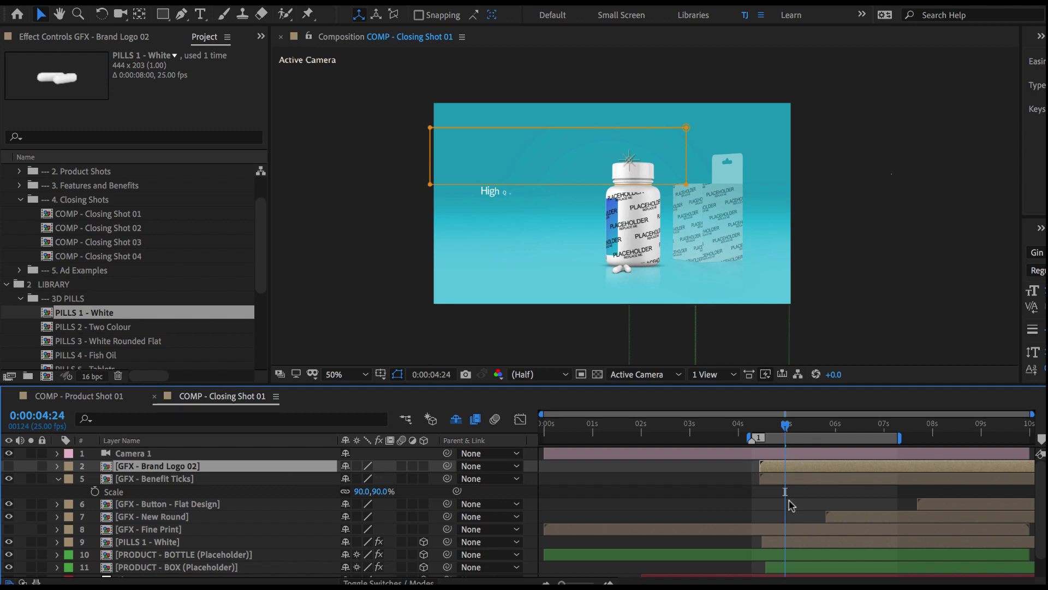
pyautogui.click(789, 505)
# At 0:00:08:18, move the GFX - New Round badge upward along the outer edge of the box
pyautogui.moveTo(784, 425); pyautogui.dragTo(967, 425)
pyautogui.click(199, 513)
pyautogui.click(749, 239)
pyautogui.moveTo(749, 239); pyautogui.dragTo(748, 215)
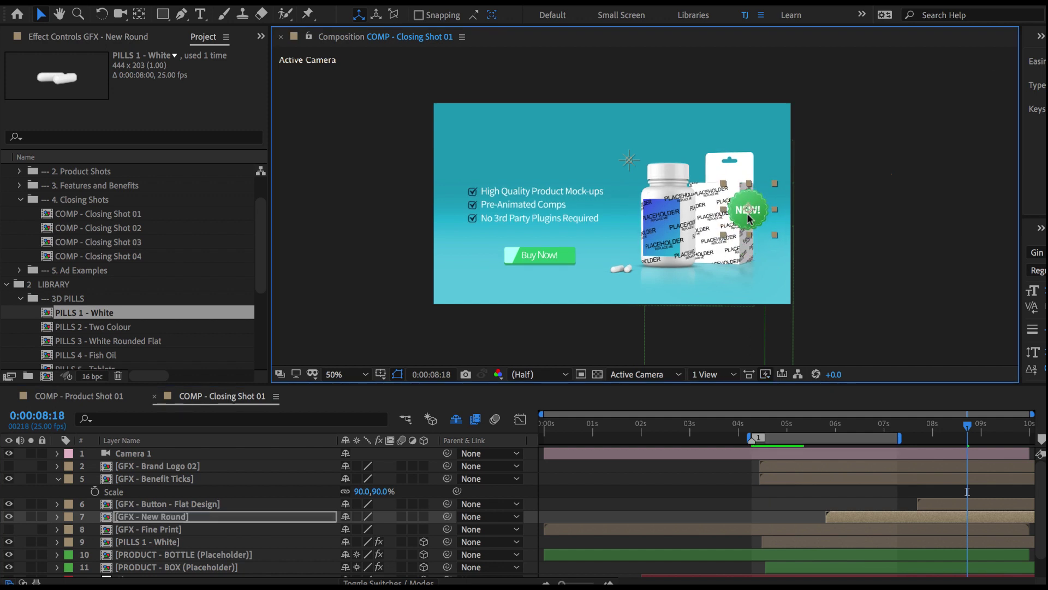
# Open the GFX - New Round comp and change the start color of the Main Circle's Gradient Ramp to light blue
pyautogui.doubleClick(758, 220)
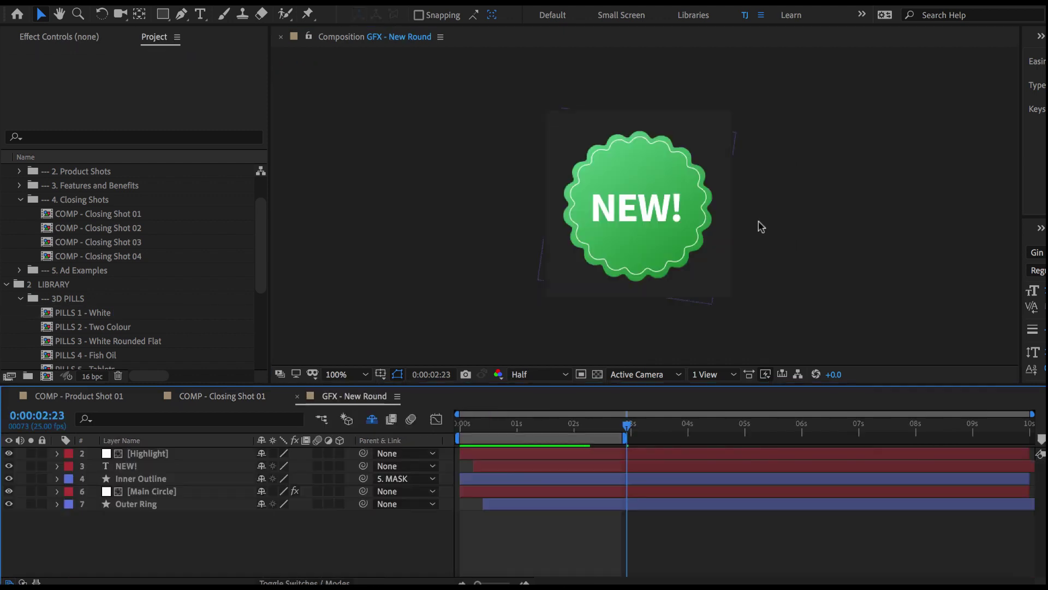
pyautogui.click(143, 492)
pyautogui.click(99, 43)
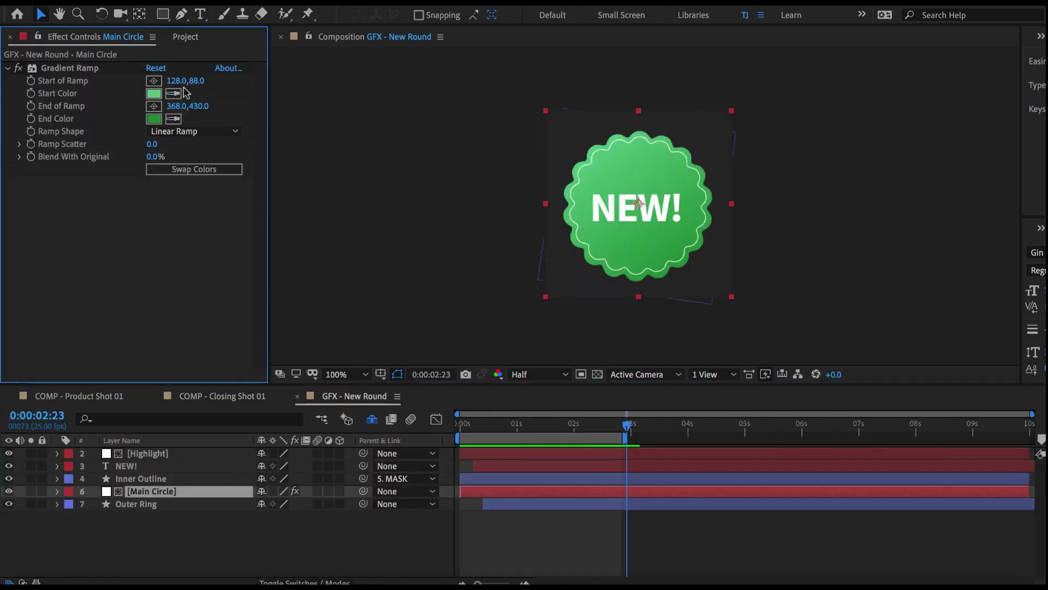
pyautogui.click(154, 94)
pyautogui.click(783, 422)
pyautogui.click(900, 343)
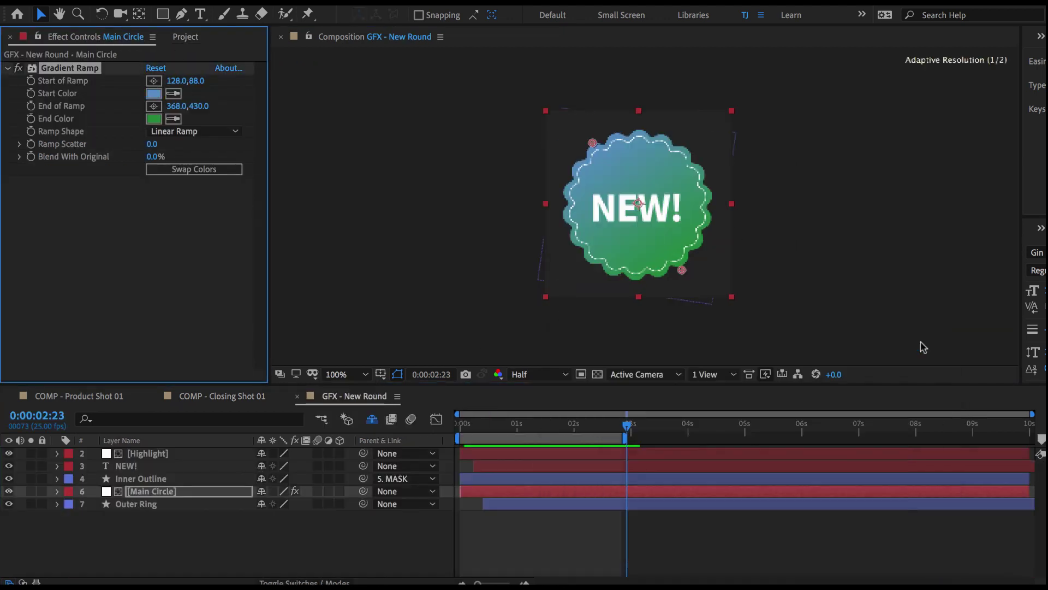
# Change the end color of the Main Circle's Gradient Ramp to dark blue and close the badge comp
pyautogui.click(154, 119)
pyautogui.click(786, 419)
pyautogui.click(735, 421)
pyautogui.click(909, 343)
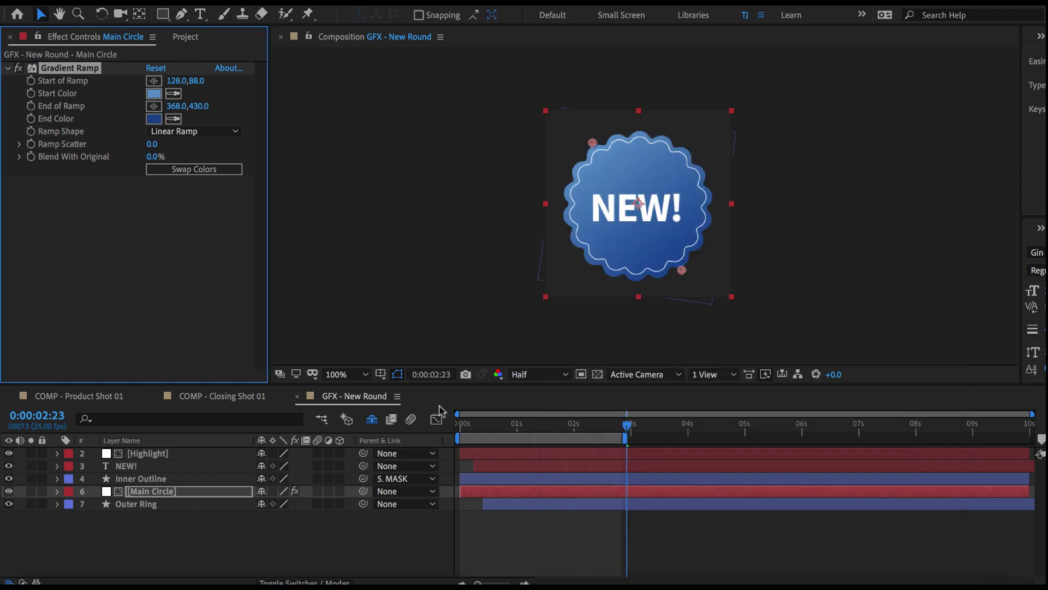
pyautogui.click(298, 397)
pyautogui.click(633, 473)
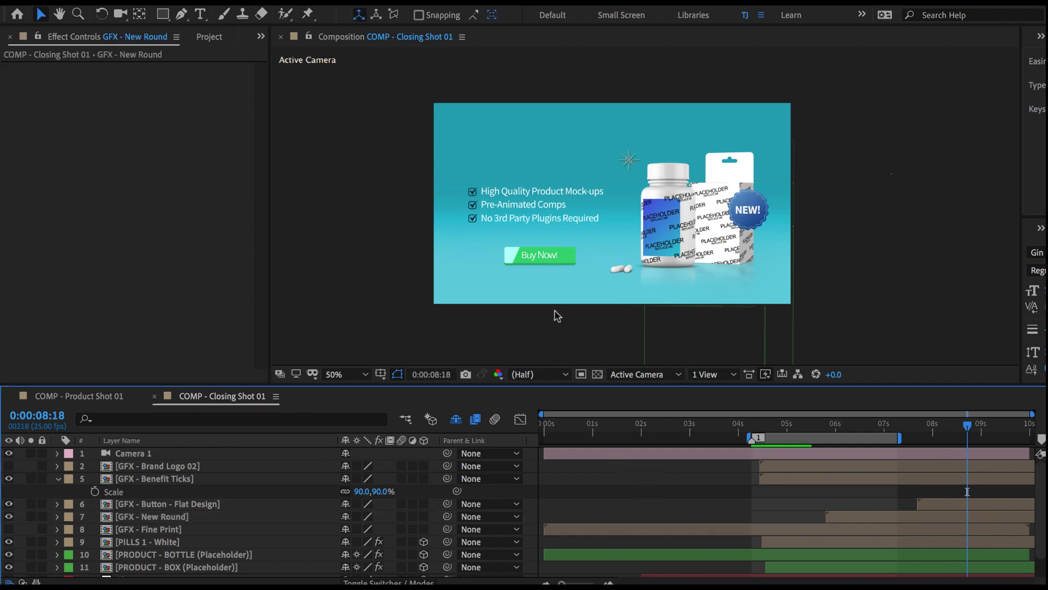
# Apply Hue/Saturation to the GFX - Button - Flat Design layer and set its Master Hue to +52° for a blue button
pyautogui.click(544, 256)
pyautogui.click(544, 260)
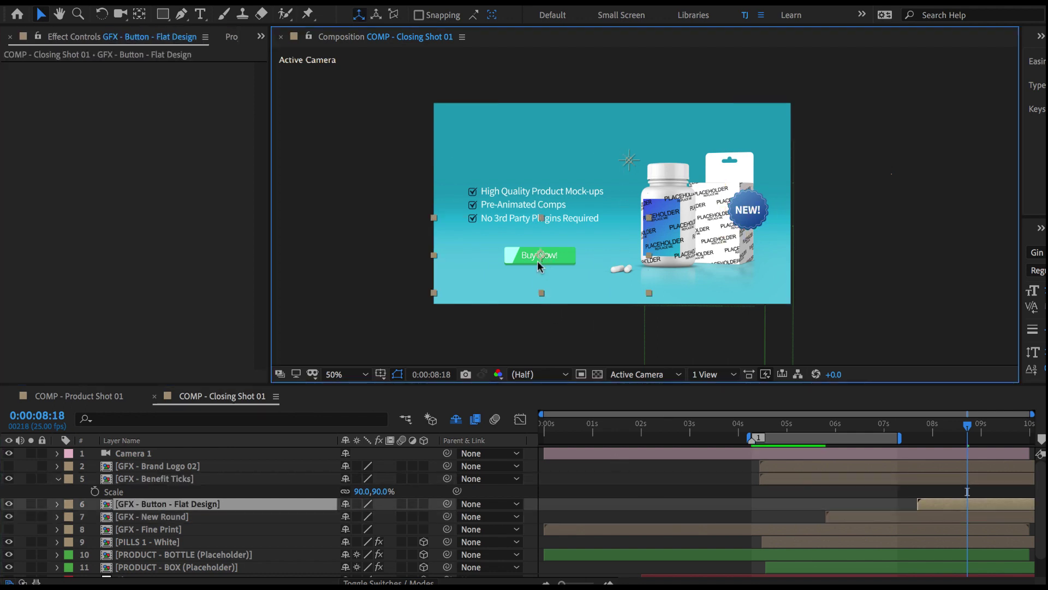
pyautogui.rightClick(158, 144)
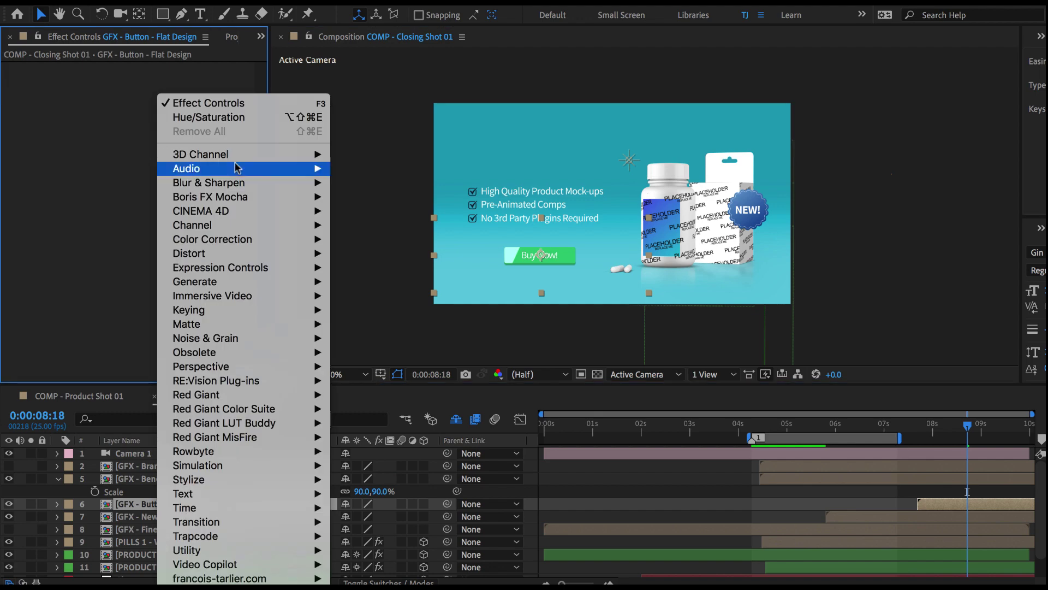
pyautogui.moveTo(261, 243)
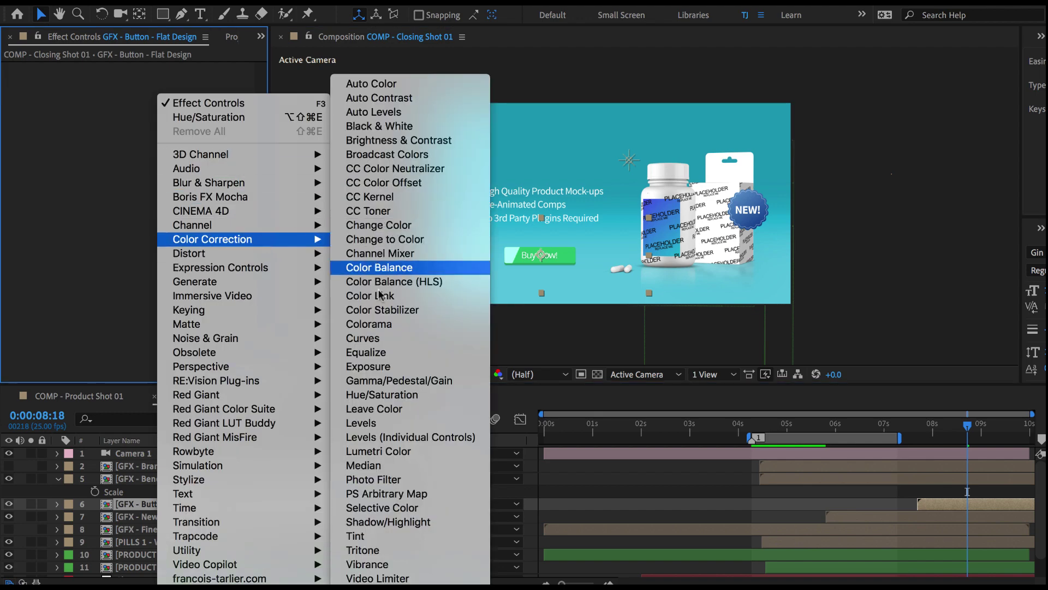
pyautogui.click(376, 395)
pyautogui.moveTo(176, 147); pyautogui.dragTo(211, 144)
pyautogui.click(682, 490)
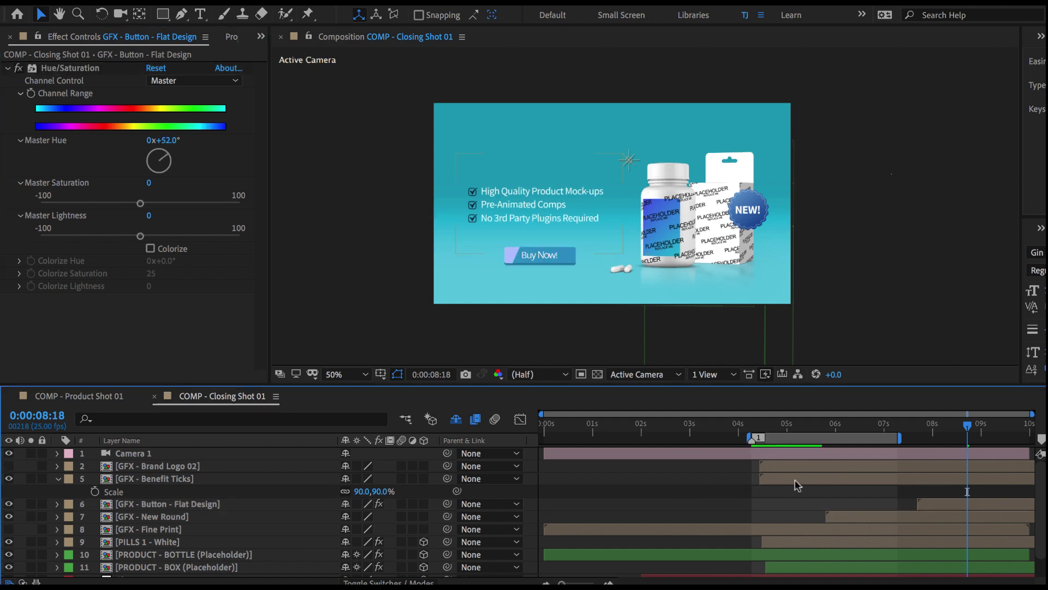
# Apply a Fill effect to the GFX - Benefit Ticks layer and set its color to white, FFFFFF
pyautogui.click(475, 204)
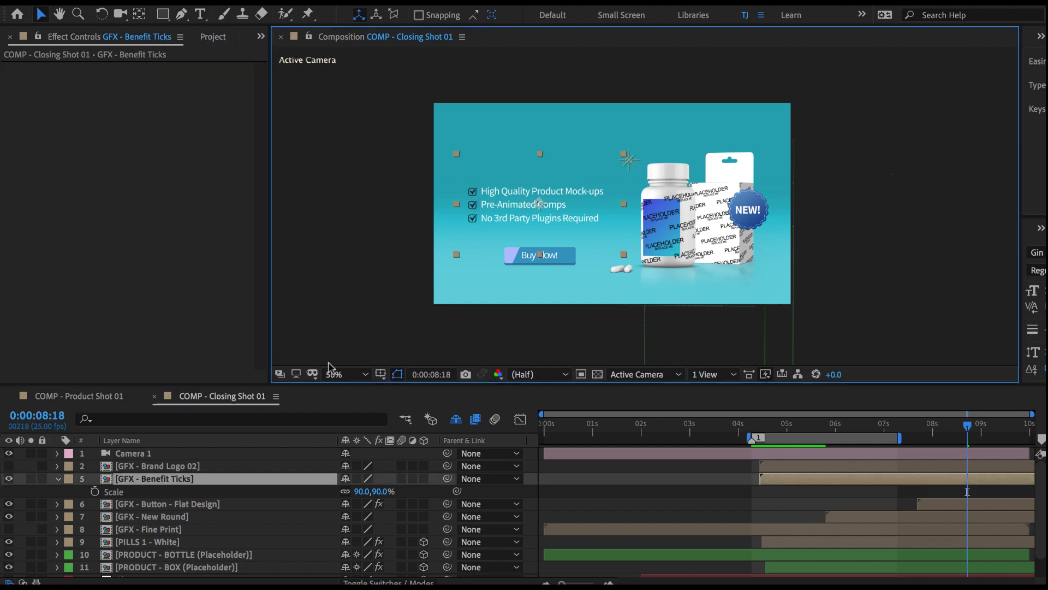
pyautogui.rightClick(136, 100)
pyautogui.moveTo(295, 281)
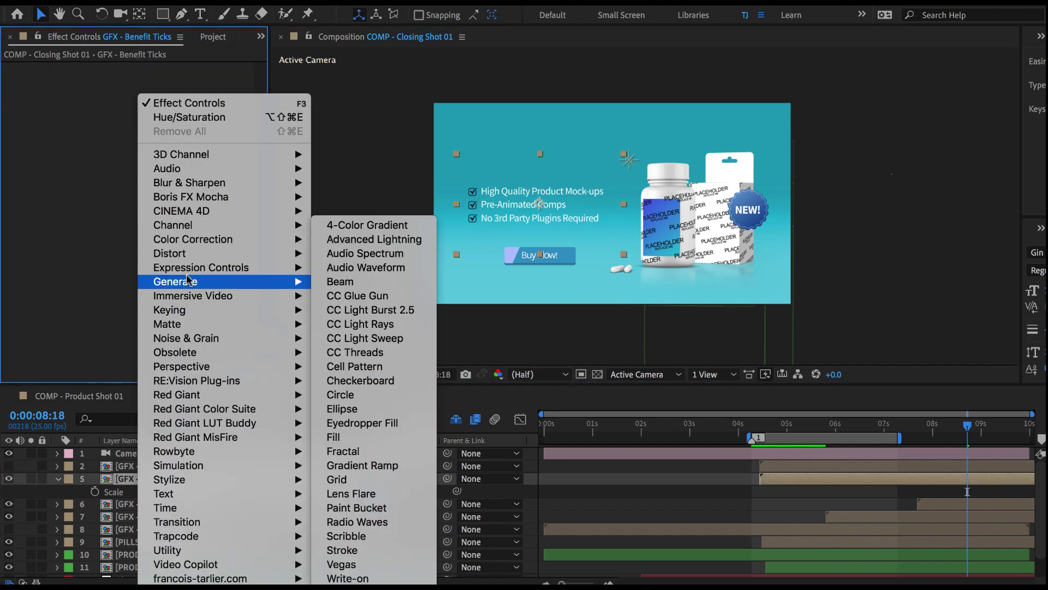
pyautogui.click(333, 437)
pyautogui.click(154, 106)
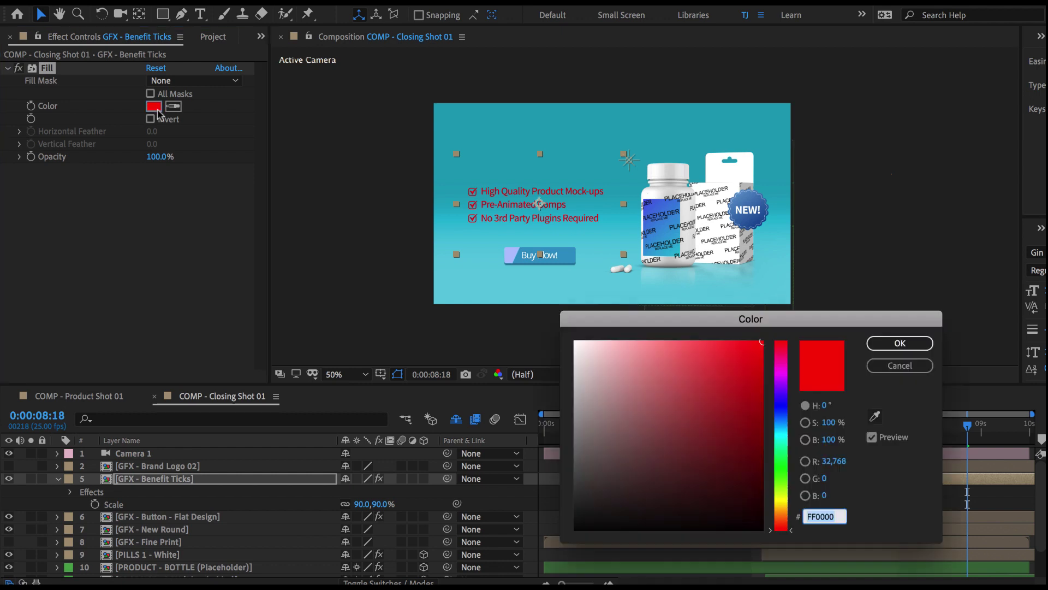
pyautogui.write('FFFFFF')
pyautogui.press('Return')
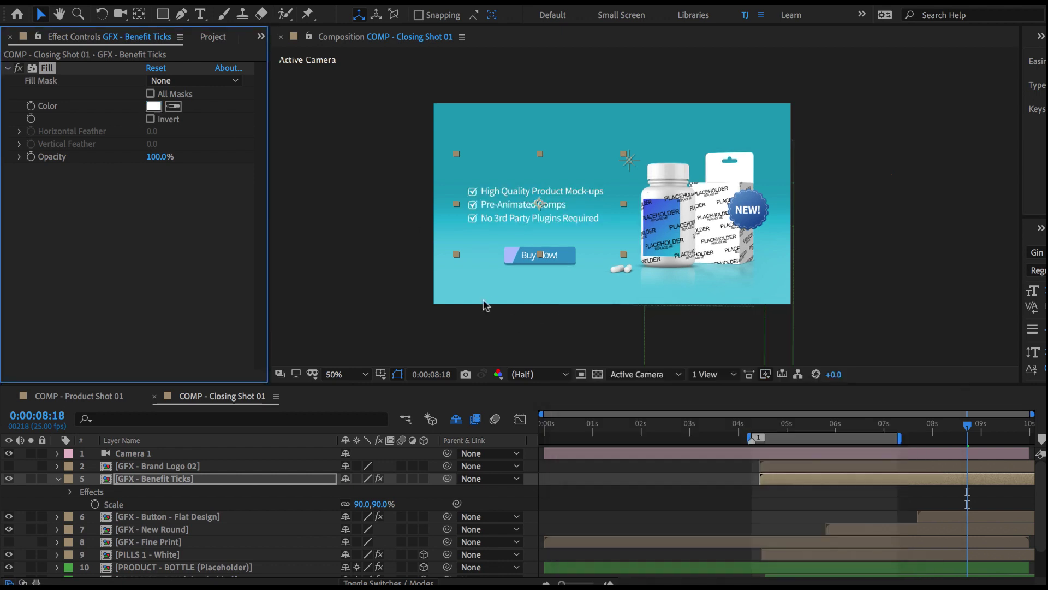
pyautogui.click(699, 494)
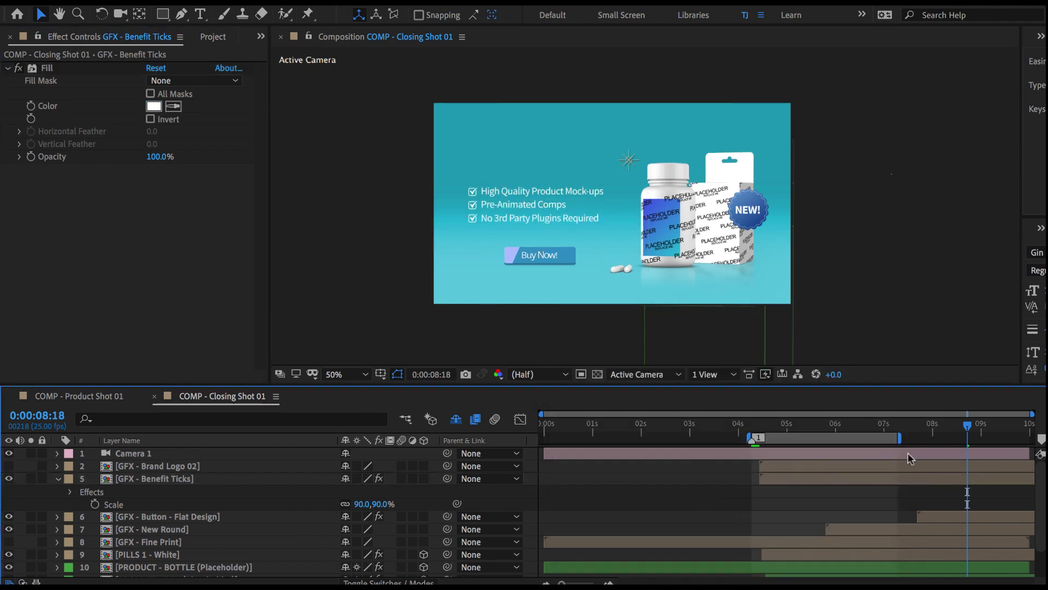
# Extend the end of the work area to 0:00:09:00 and return the current time to 0:00:07:13
pyautogui.click(982, 433)
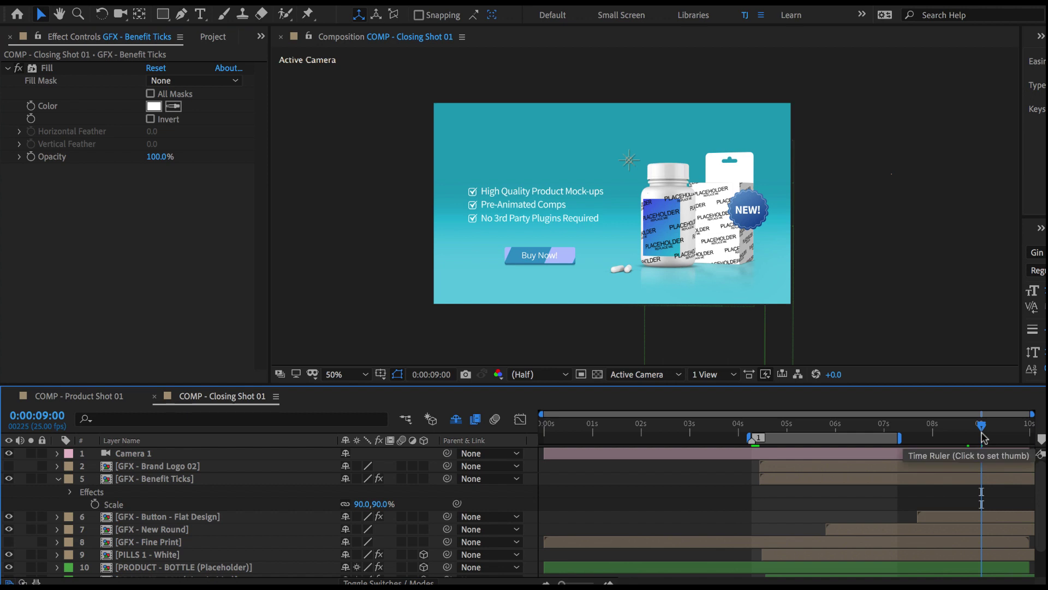
pyautogui.press('n')
pyautogui.moveTo(982, 433); pyautogui.dragTo(909, 433)
# Show the project items and collapse the PRE-ANIMATED COMPS and LIBRARY folders
pyautogui.click(213, 37)
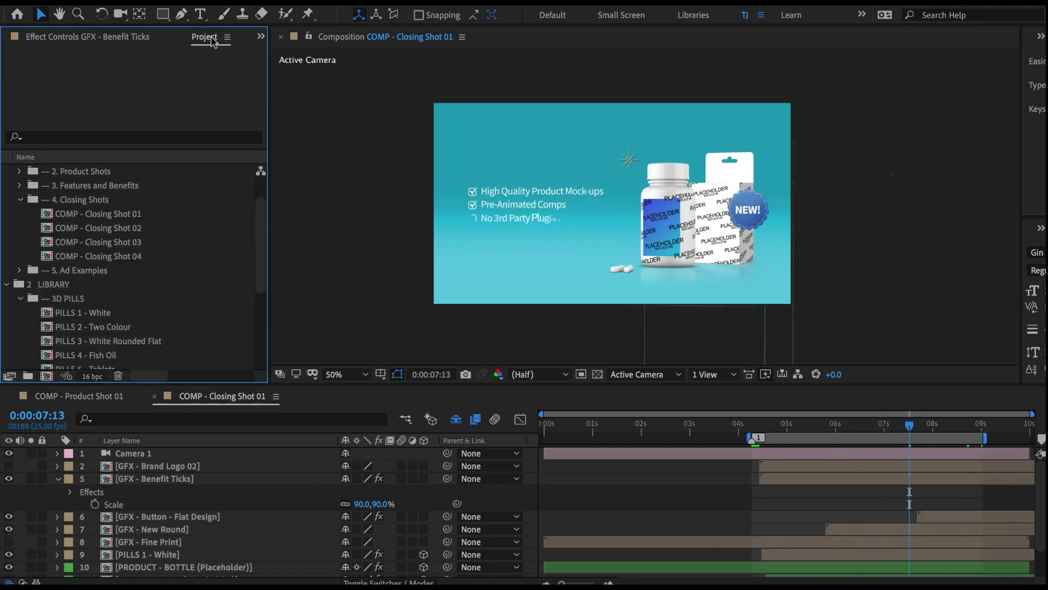
pyautogui.scroll(2, 25, 207)
pyautogui.click(6, 185)
pyautogui.click(6, 200)
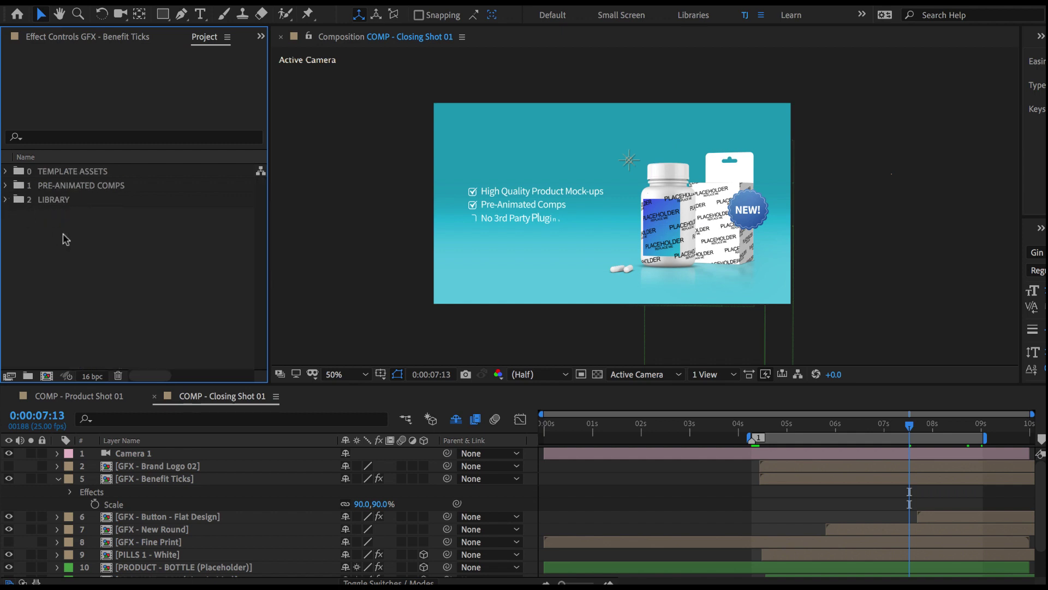
# Import Product Designer - Box Tutorial.aep and Product Designer - Pill Bottle Tutorial.aep into the project together
pyautogui.click(123, 1)
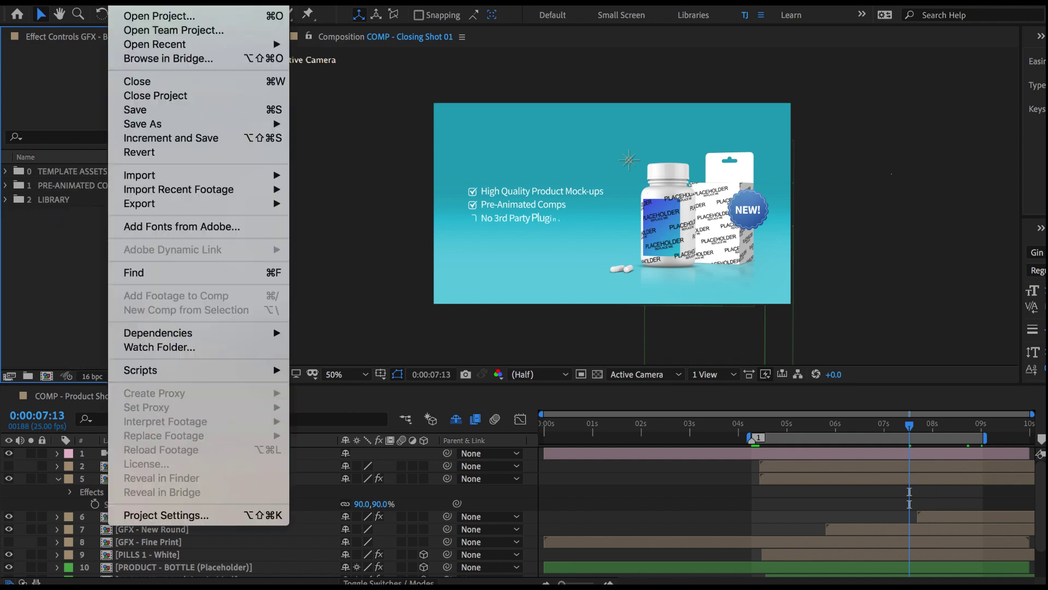
pyautogui.moveTo(153, 179)
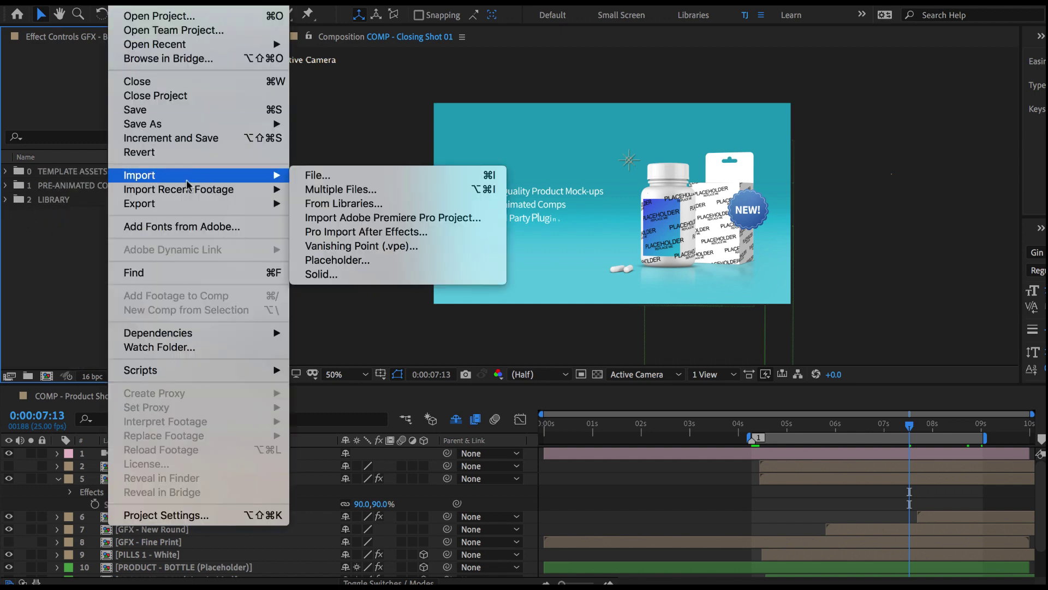
pyautogui.click(321, 175)
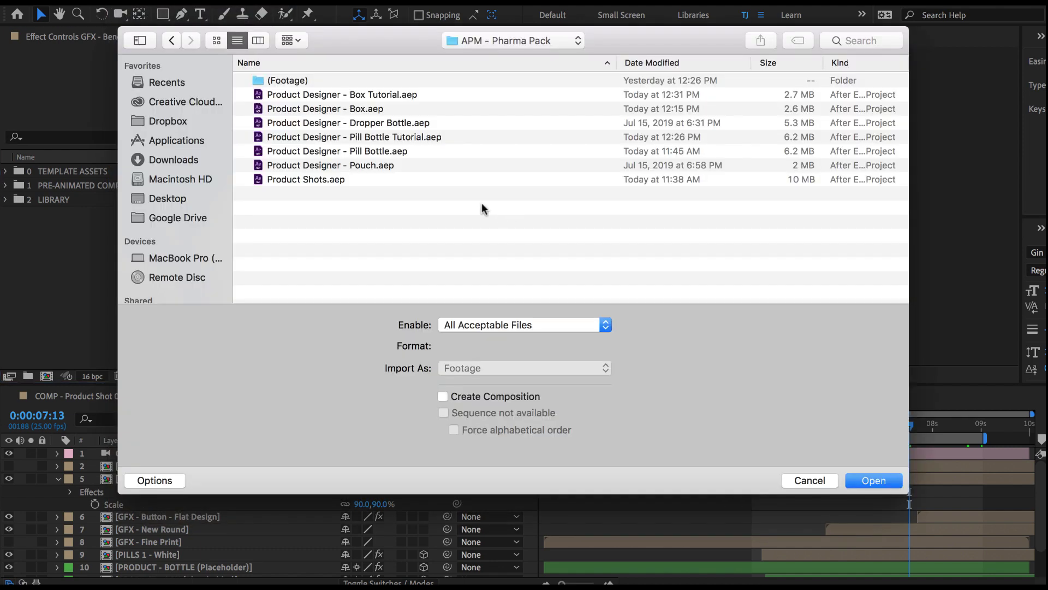
pyautogui.click(405, 94)
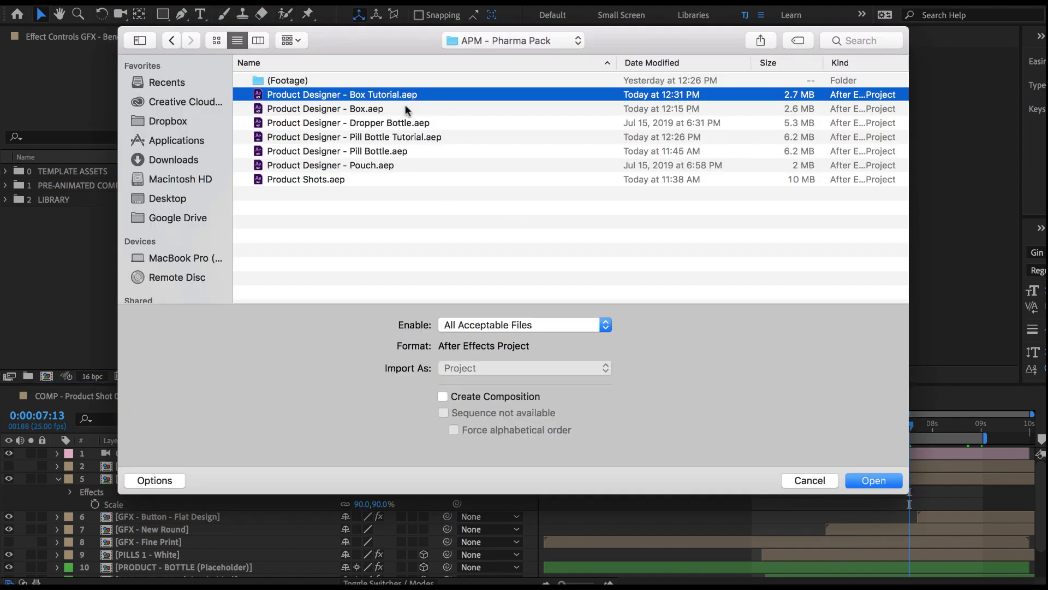
pyautogui.keyDown('super'); pyautogui.click(404, 137); pyautogui.keyUp('super')
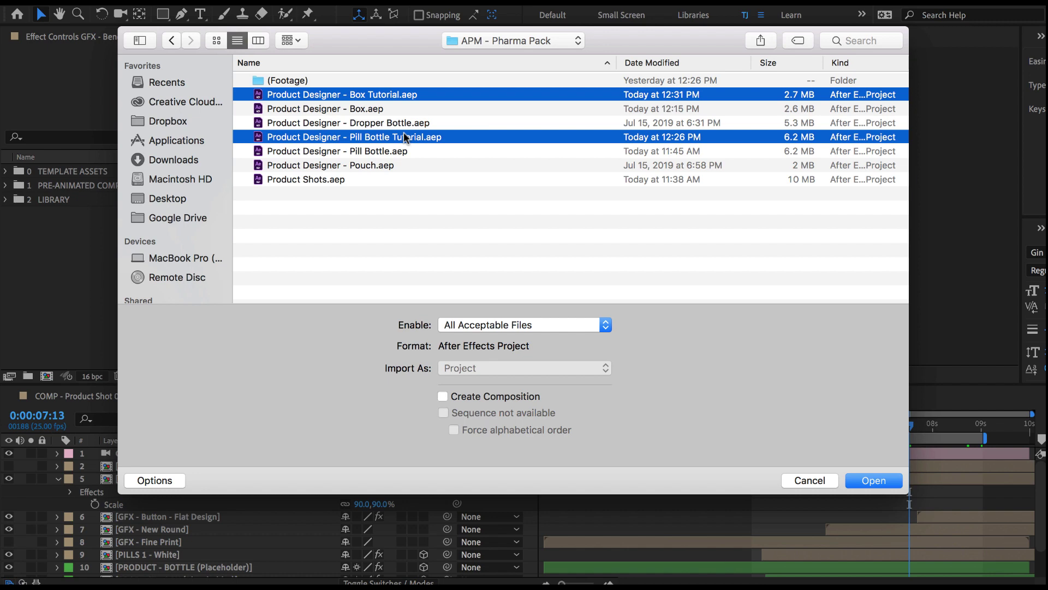
pyautogui.click(862, 475)
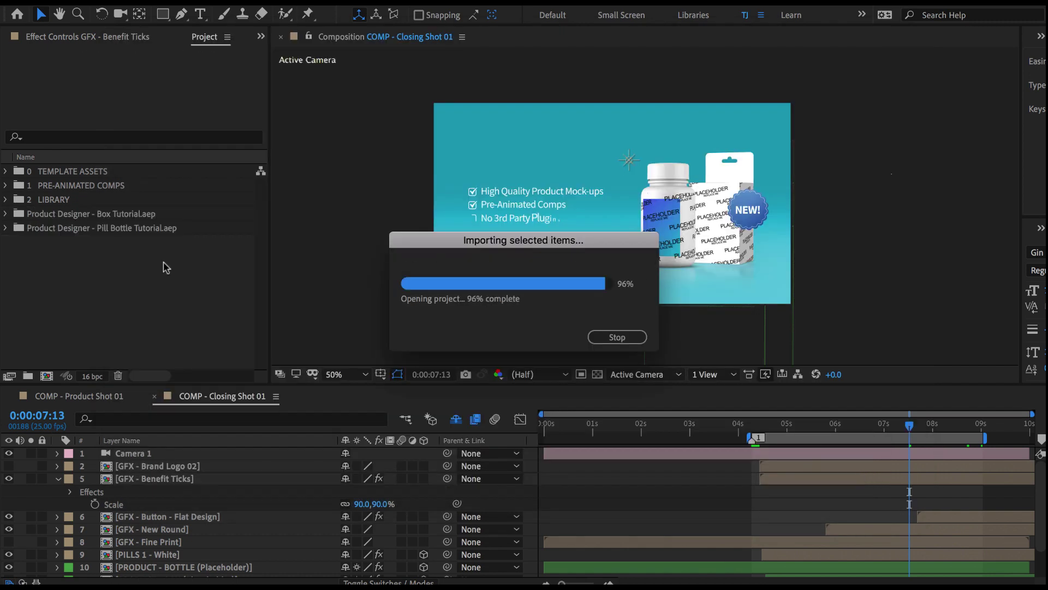
# Remove the .aep extension from the names of the imported Box Tutorial and Pill Bottle Tutorial folders
pyautogui.click(141, 217)
pyautogui.press('Return')
pyautogui.press('BackSpace')
pyautogui.press('BackSpace')
pyautogui.press('BackSpace')
pyautogui.press('BackSpace')
pyautogui.press('Return')
pyautogui.click(155, 228)
pyautogui.press('Return')
pyautogui.press('Right')
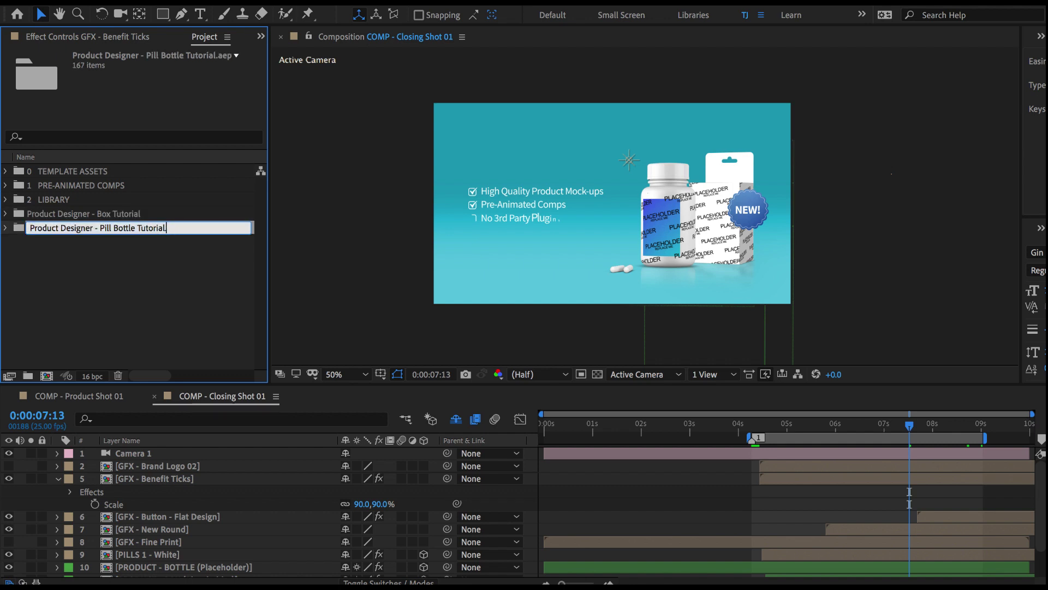
pyautogui.press('Return')
# Group the two imported Product Designer folders in a new project folder named Products
pyautogui.keyDown('shift'); pyautogui.click(135, 215); pyautogui.keyUp('shift')
pyautogui.moveTo(127, 218); pyautogui.dragTo(27, 377)
pyautogui.write('Products')
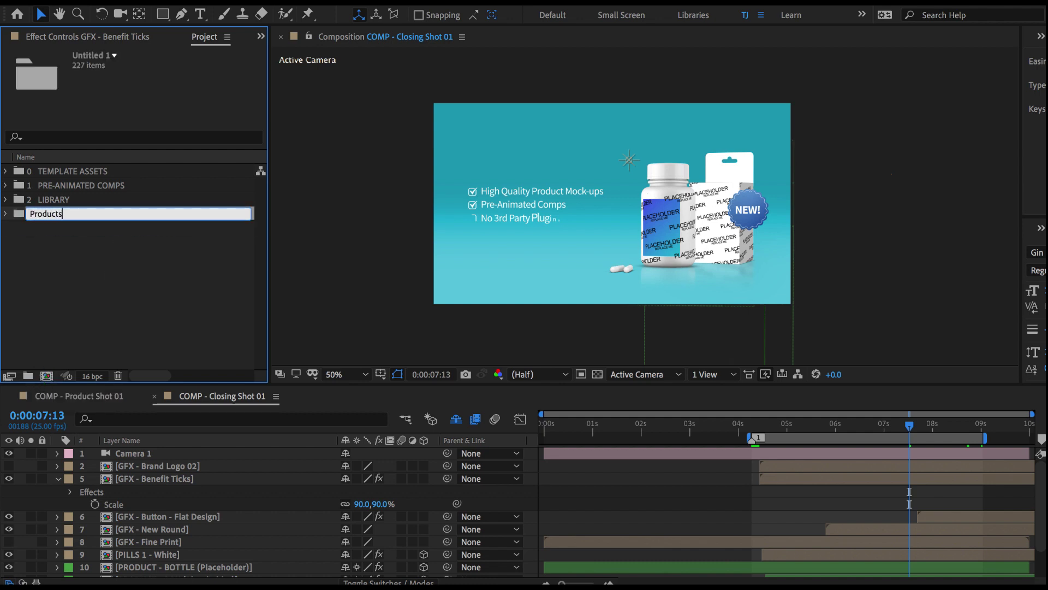
pyautogui.press('Return')
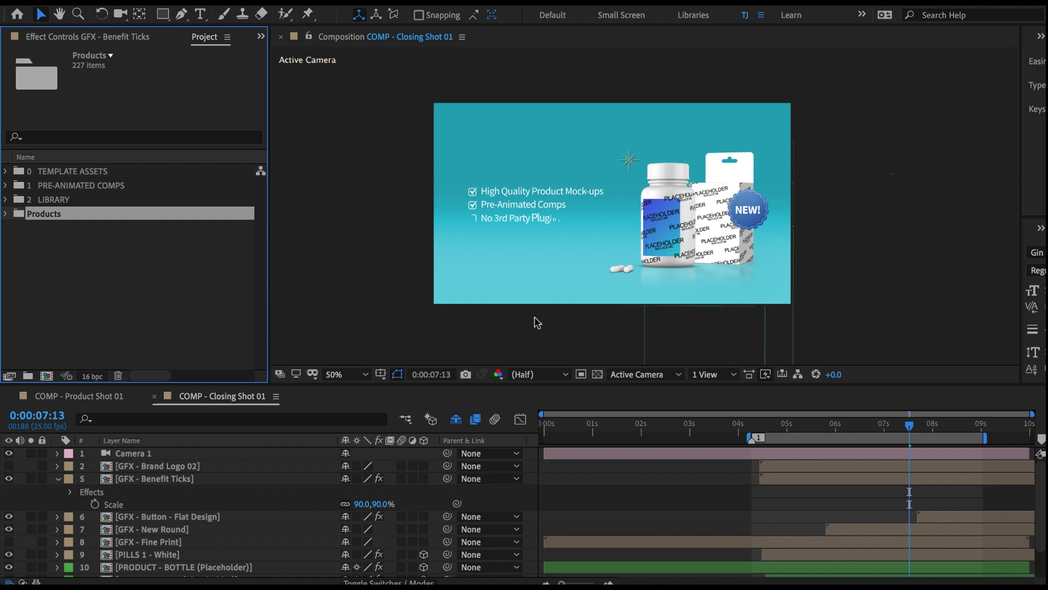
# Expand the Products and Pill Bottle Tutorial folders and preview the PRODUCT - Pill Bottle and __PRODUCT DESIGNER (Pill Bottle) comps
pyautogui.click(5, 214)
pyautogui.click(88, 243)
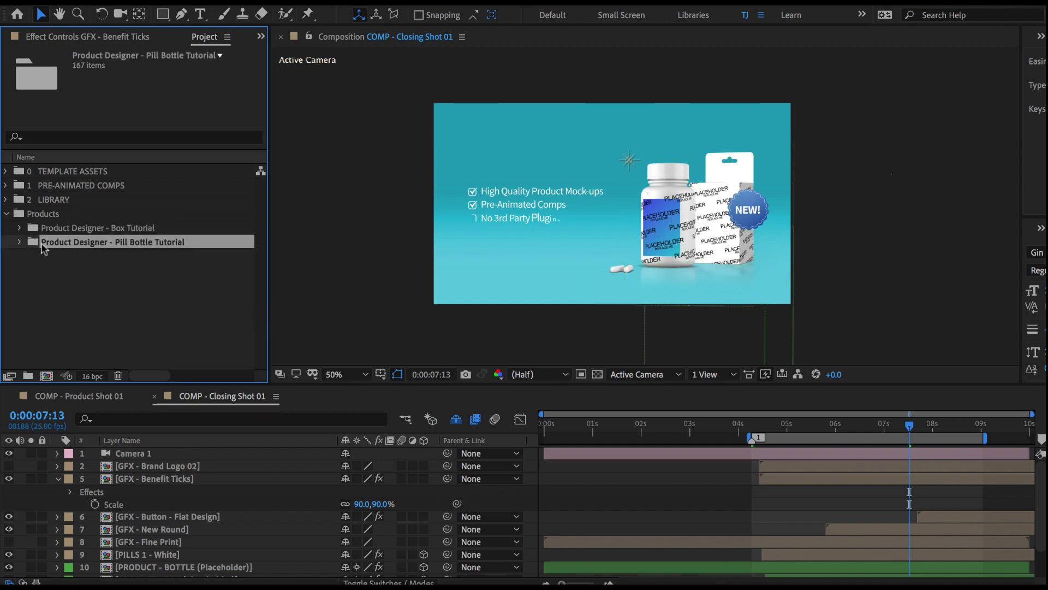
pyautogui.click(19, 242)
pyautogui.click(104, 298)
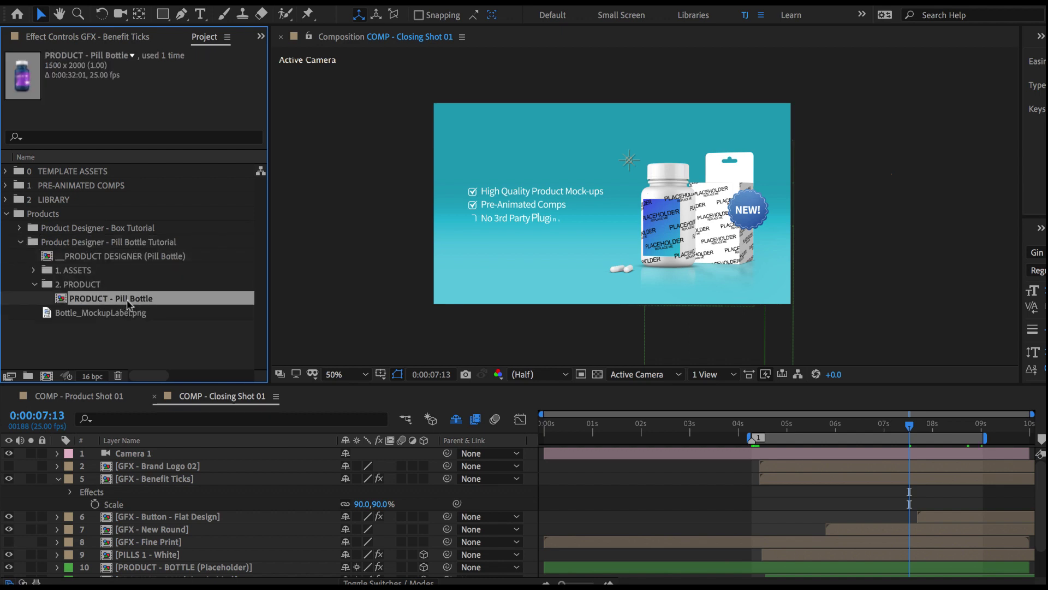
pyautogui.click(122, 257)
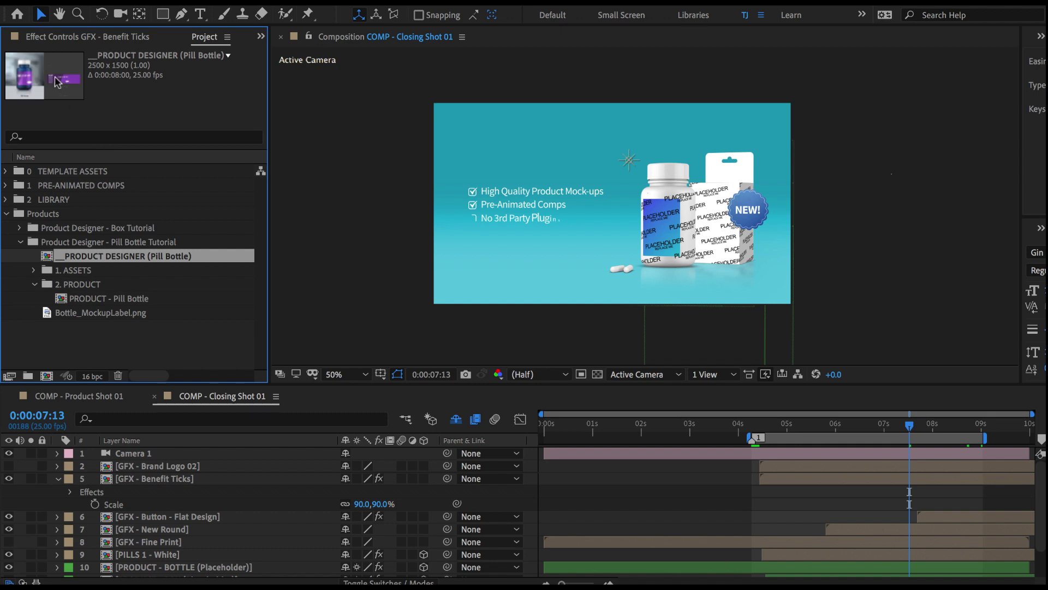
# Replace the PRODUCT - BOTTLE (Placeholder) layer in Closing Shot 01 with the PRODUCT - Pill Bottle comp
pyautogui.click(126, 299)
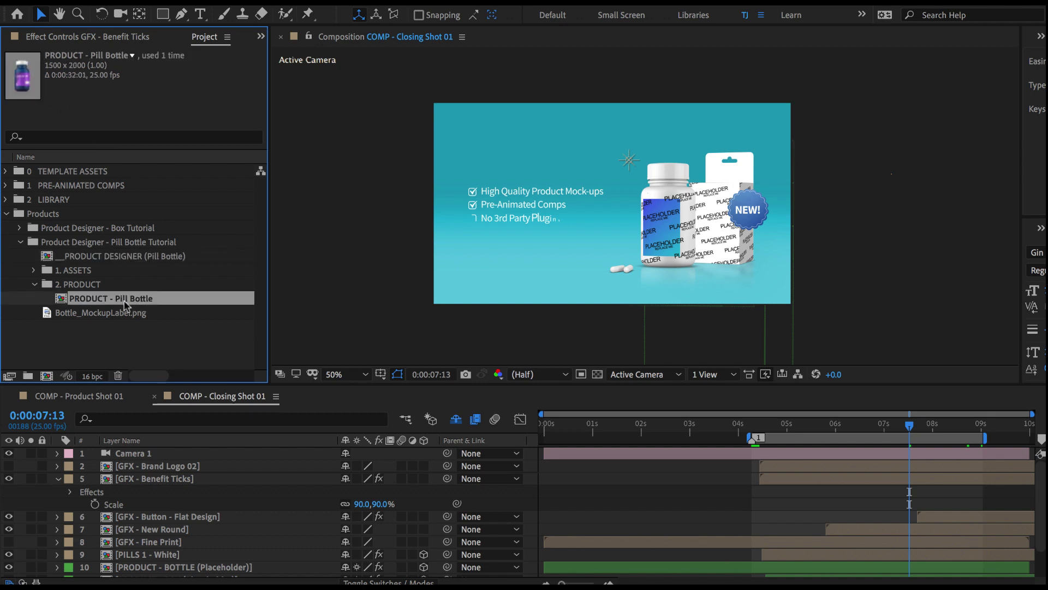
pyautogui.click(58, 479)
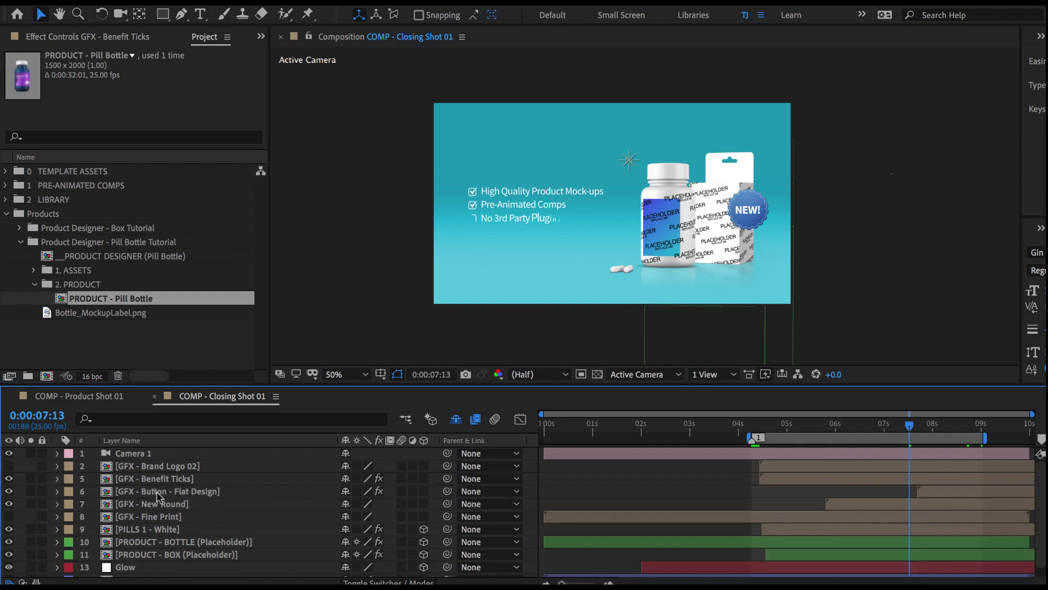
pyautogui.scroll(-1, 158, 495)
pyautogui.click(160, 531)
pyautogui.moveTo(134, 303); pyautogui.dragTo(173, 532)
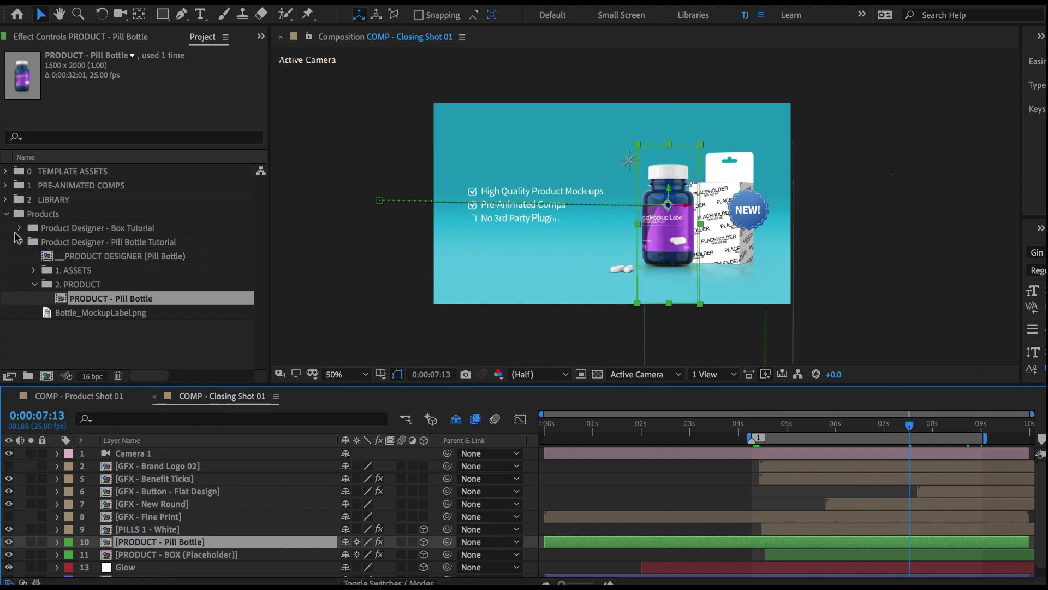
# Replace the PRODUCT - BOX (Placeholder) layer with the PRODUCT - Box comp from the Box Tutorial folder
pyautogui.click(20, 242)
pyautogui.click(20, 228)
pyautogui.click(85, 270)
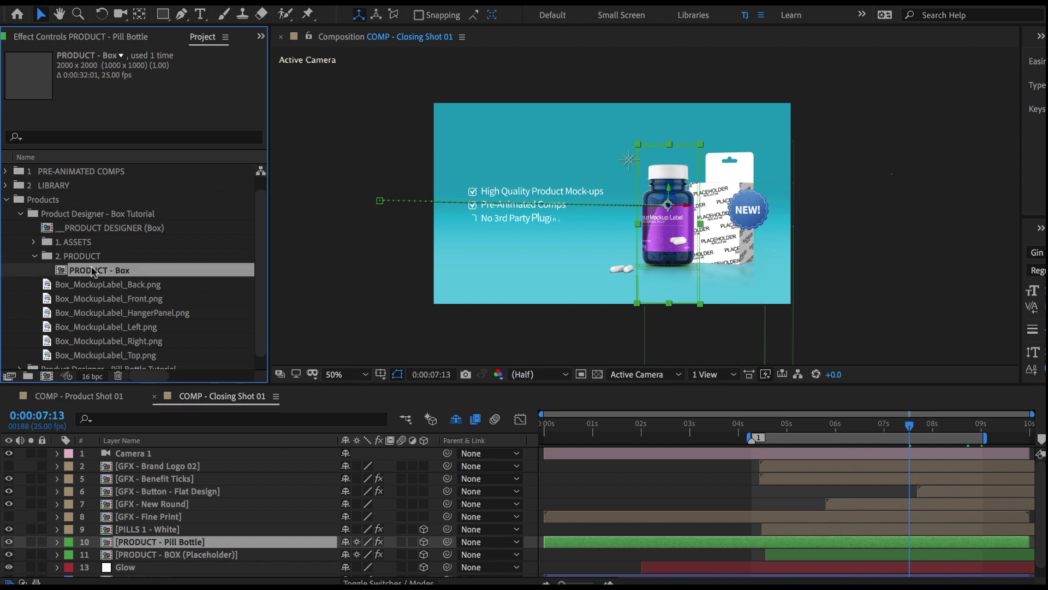
pyautogui.scroll(-1, 174, 491)
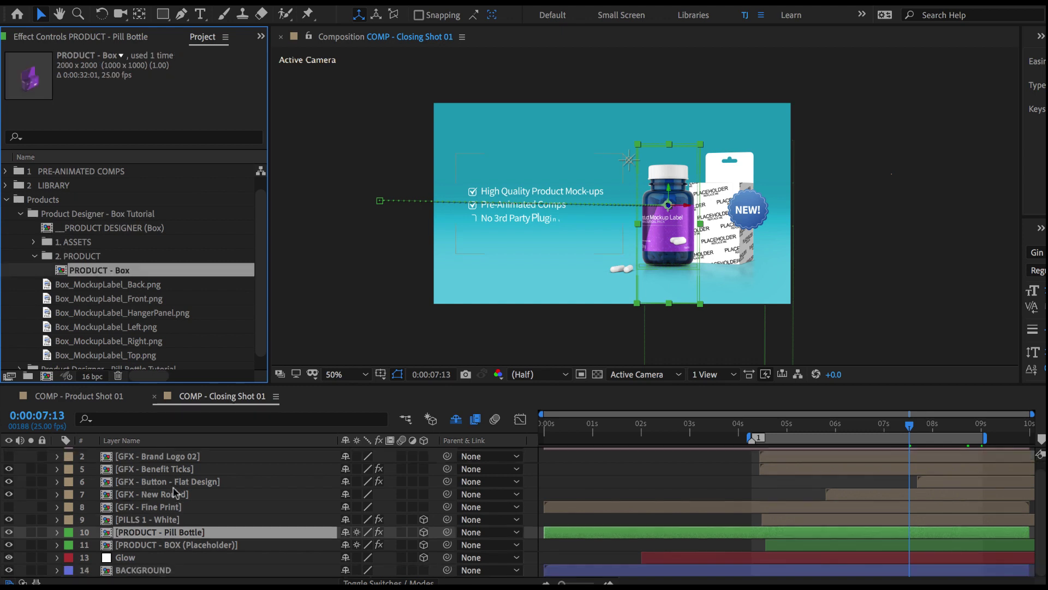
pyautogui.click(175, 546)
pyautogui.moveTo(118, 272); pyautogui.dragTo(206, 545)
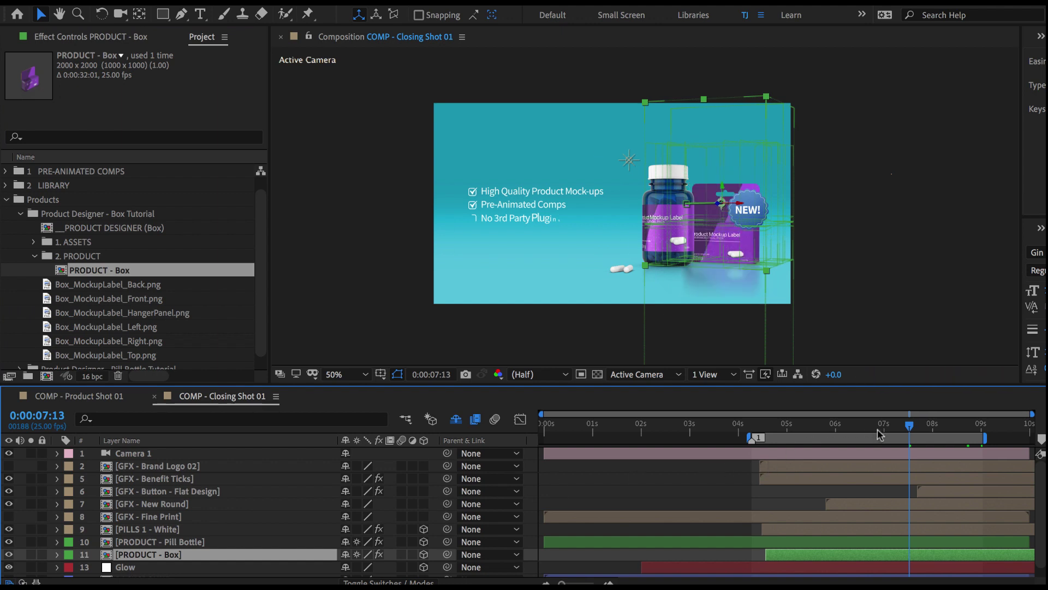
# Set the PRODUCT - Box layer's scale to 75%
pyautogui.press('s')
pyautogui.click(365, 568)
pyautogui.write('75')
pyautogui.press('Return')
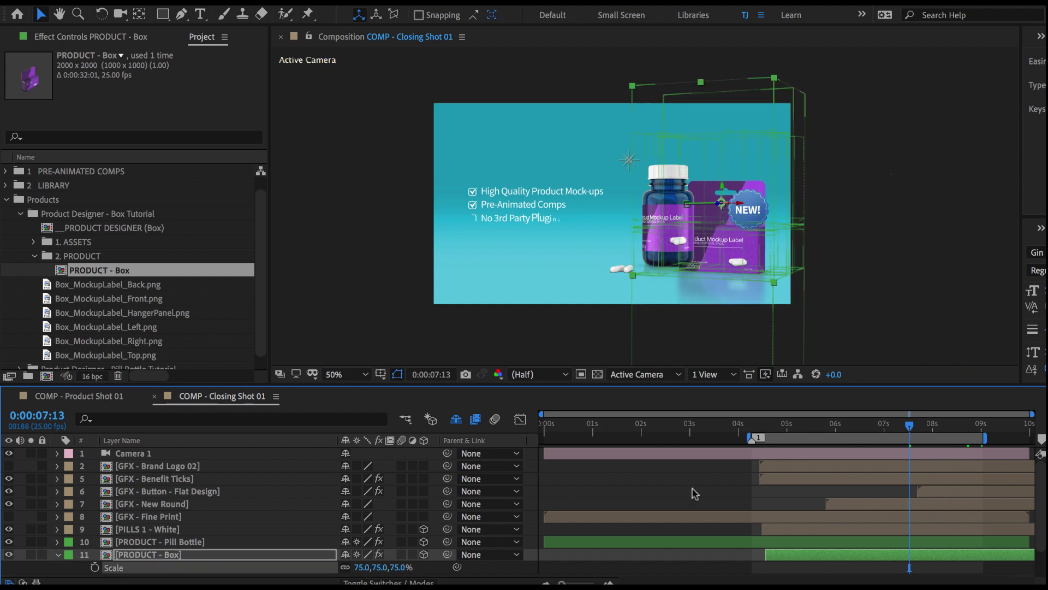
# Preview Closing Shot 01 at several times between 0:00:03:13 and 0:00:07:16 to check the replaced products
pyautogui.click(872, 426)
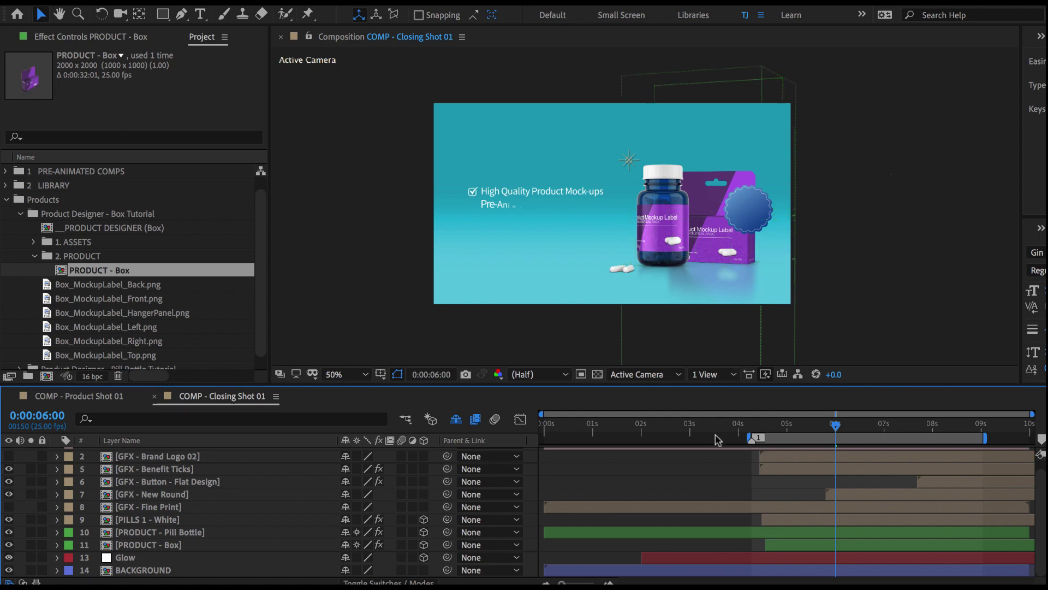
pyautogui.click(715, 424)
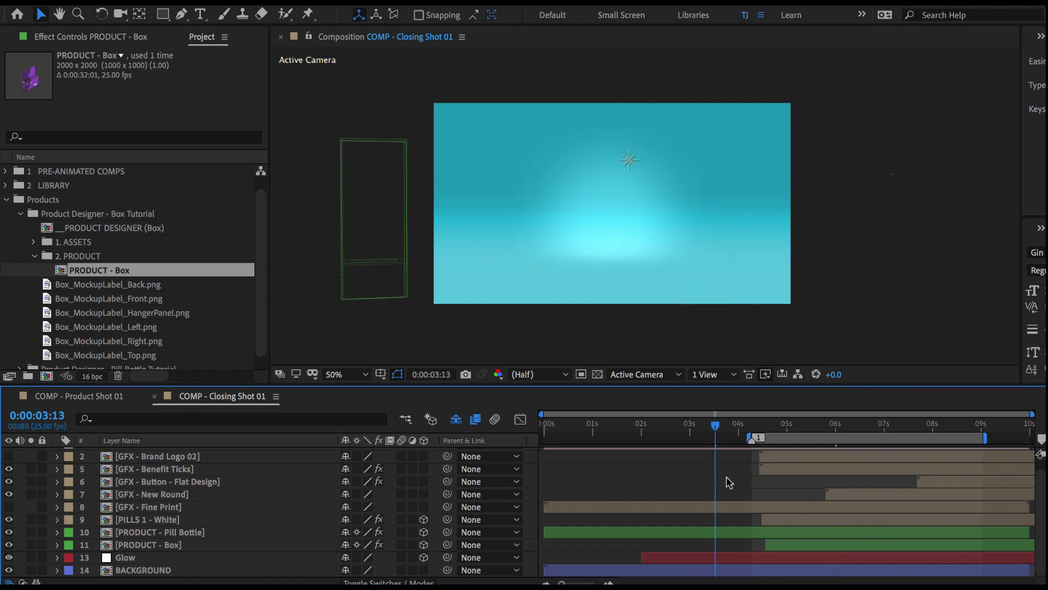
pyautogui.moveTo(715, 425); pyautogui.dragTo(861, 431)
pyautogui.click(895, 431)
pyautogui.click(915, 431)
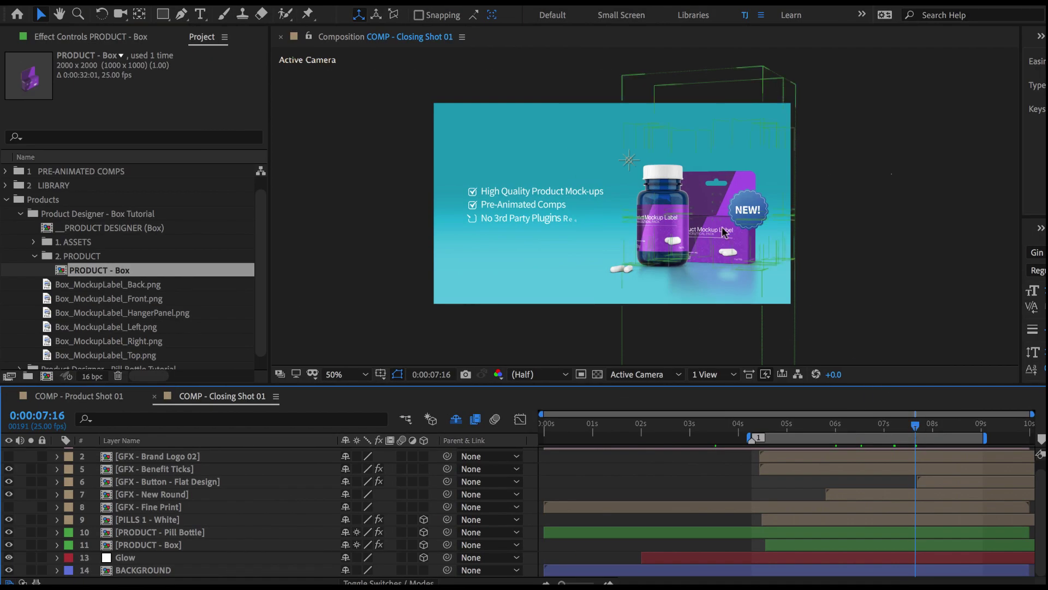
pyautogui.click(825, 232)
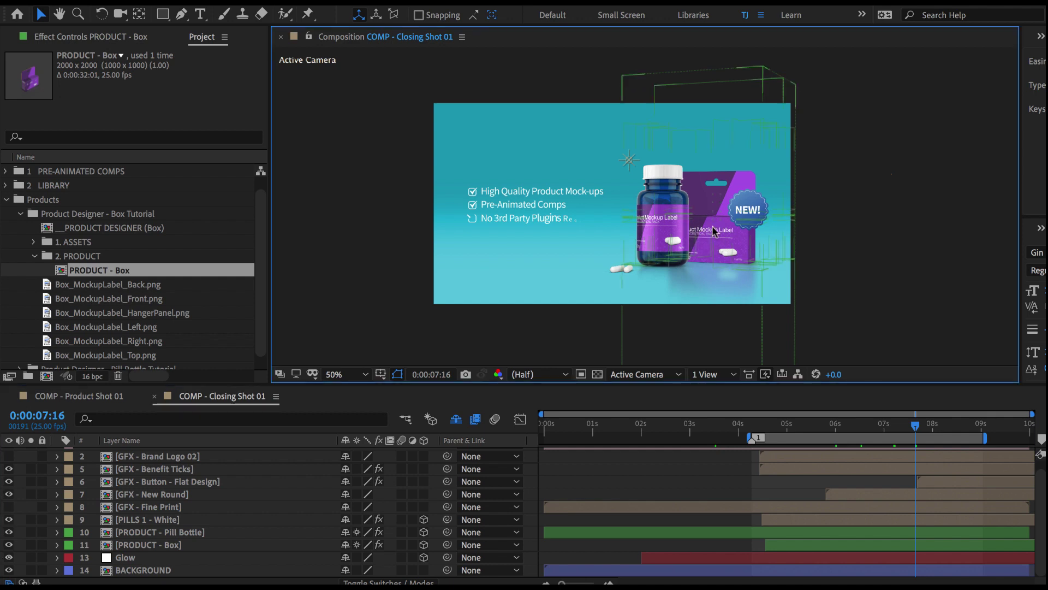
# Examine the PRODUCT - Box layer's transform properties and the expression driving its Y Rotation
pyautogui.click(180, 545)
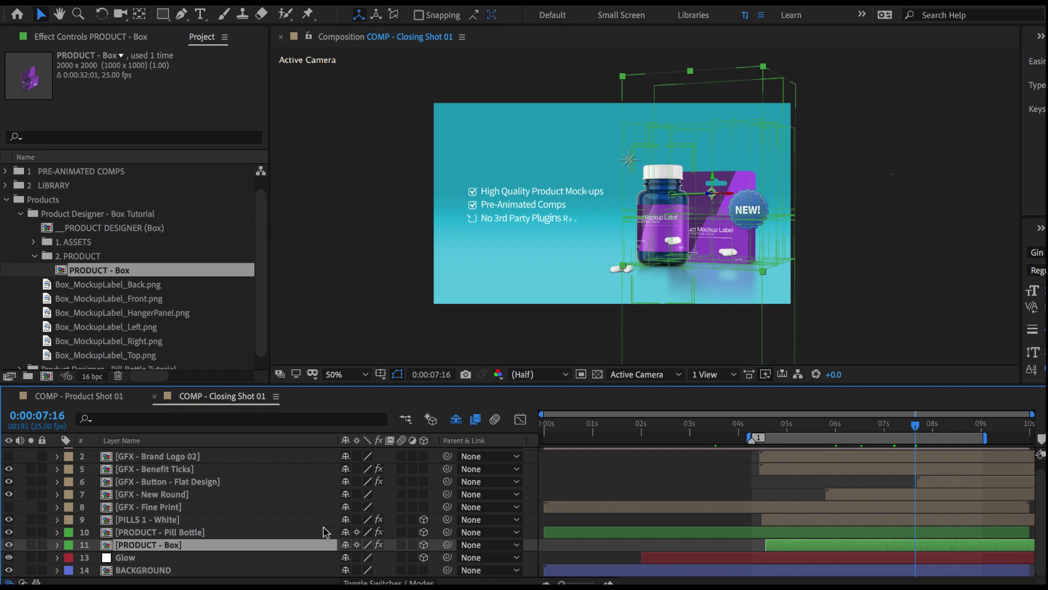
pyautogui.click(58, 545)
pyautogui.click(70, 546)
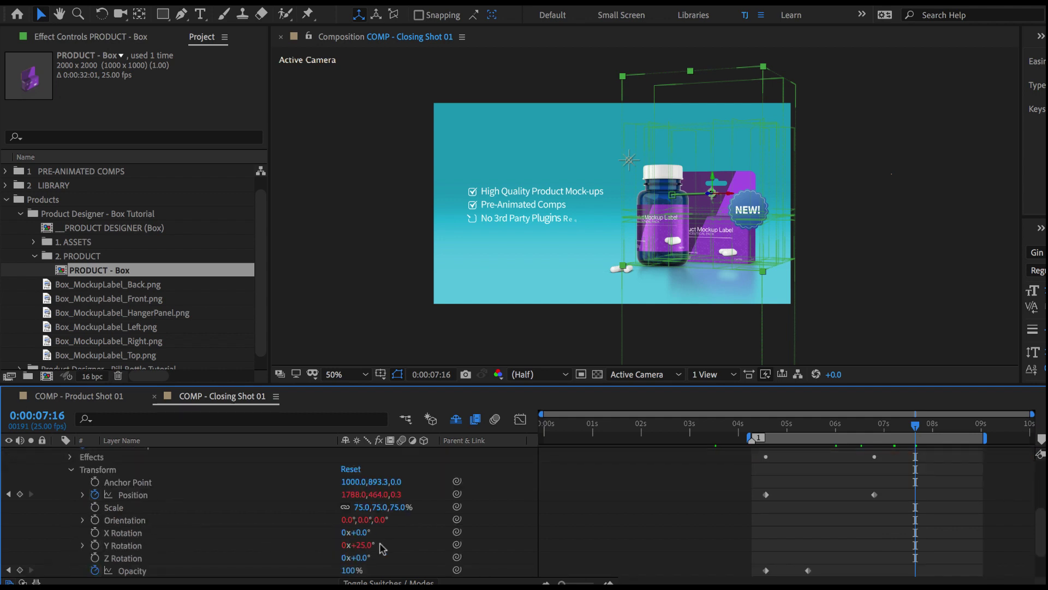
pyautogui.keyDown('alt'); pyautogui.click(94, 545); pyautogui.keyUp('alt')
pyautogui.write('layerName = thisLayer.name.toLowerCase();')
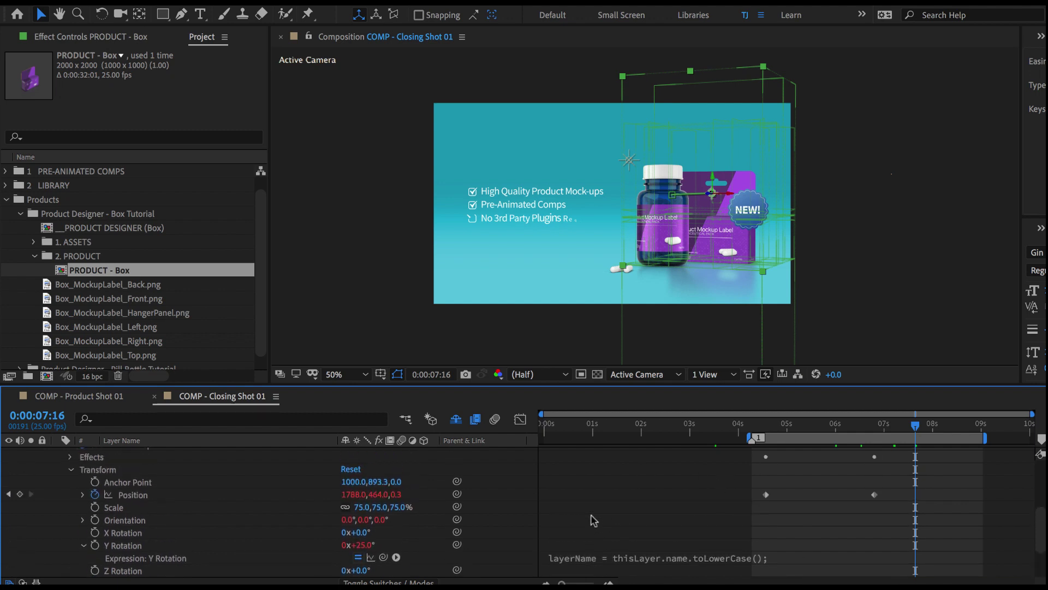
pyautogui.click(84, 546)
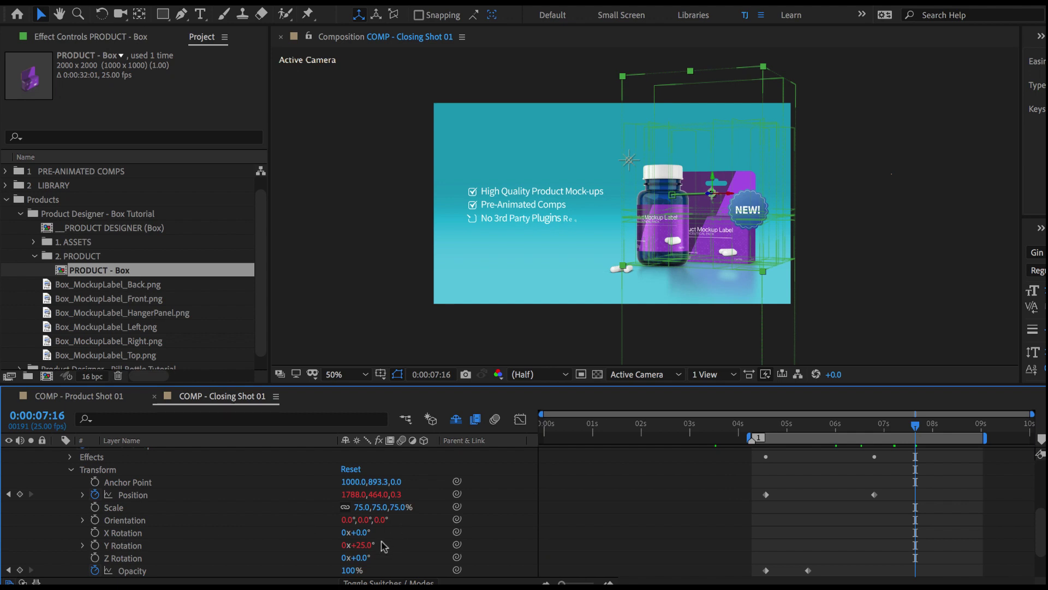
pyautogui.click(384, 545)
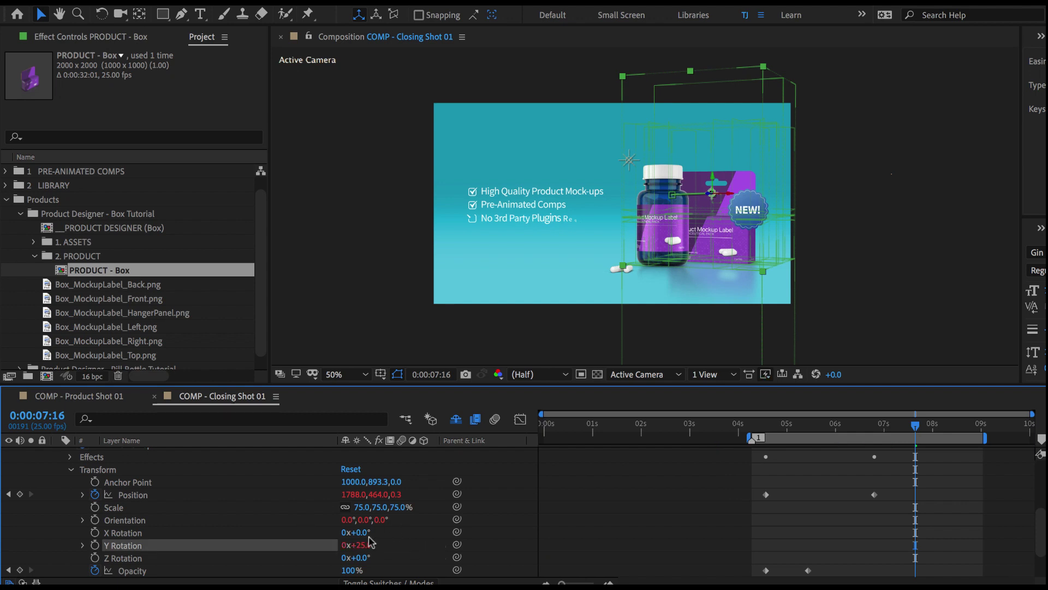
pyautogui.click(421, 542)
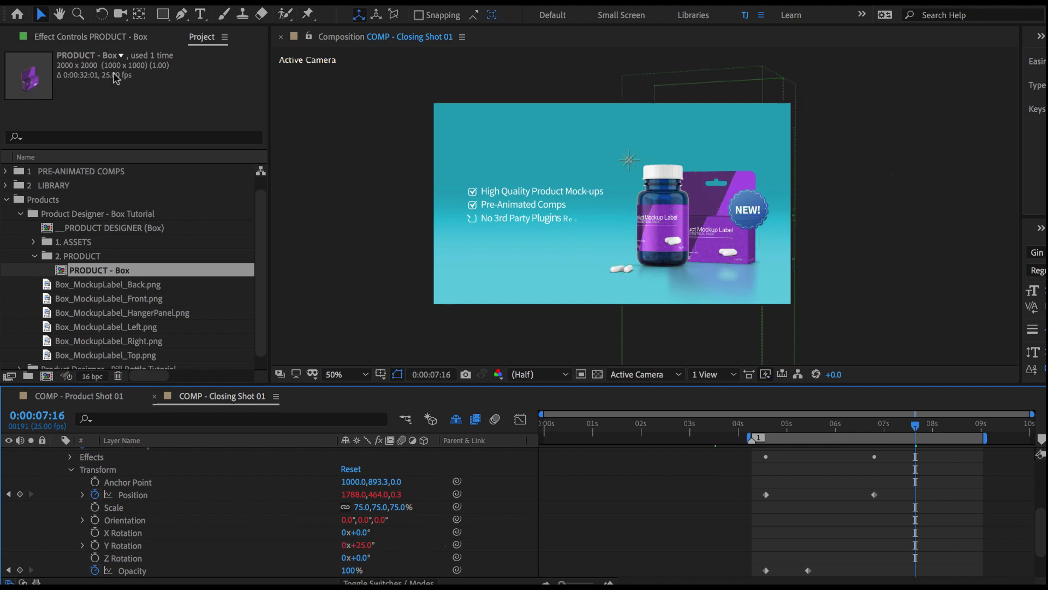
# Set the PRODUCT - Box layer's Product Rotation angle to -43° at its 0:00:06:20 keyframe
pyautogui.click(93, 36)
pyautogui.scroll(1, 245, 549)
pyautogui.scroll(1, 245, 548)
pyautogui.click(57, 482)
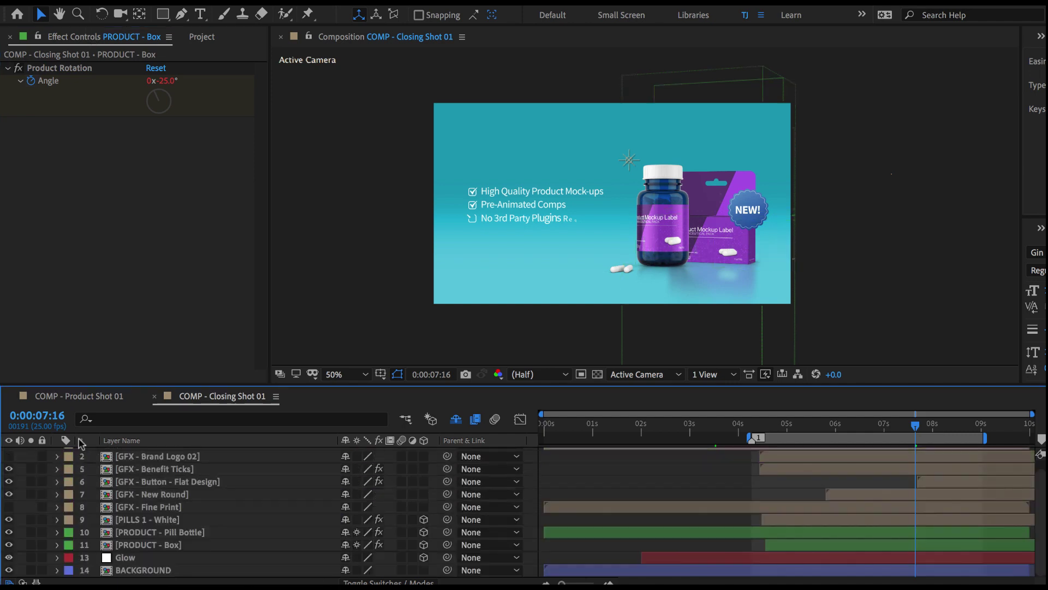
pyautogui.click(69, 70)
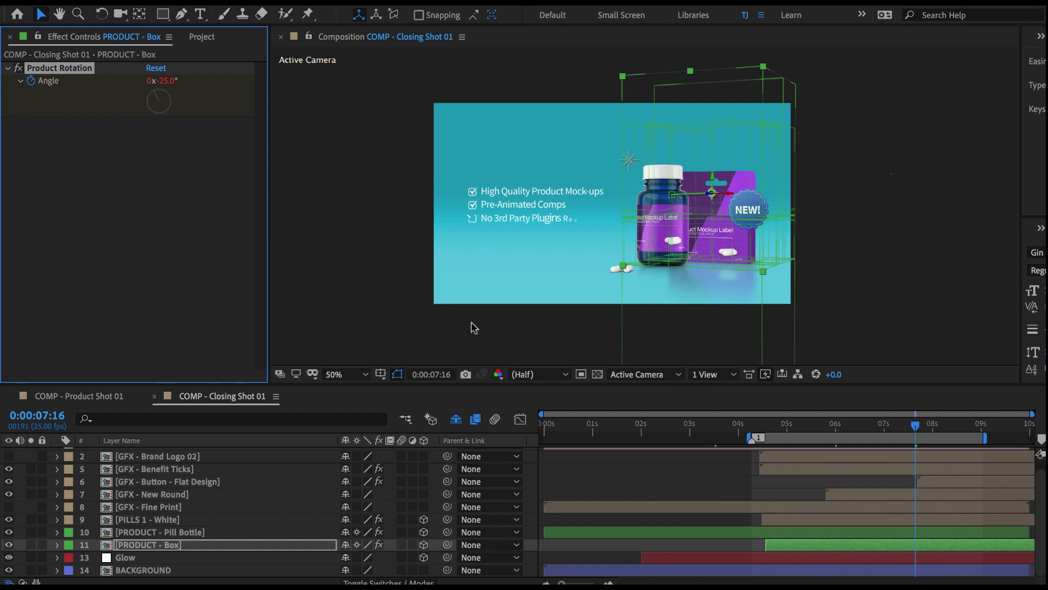
pyautogui.press('u')
pyautogui.scroll(-1, 842, 461)
pyautogui.click(864, 430)
pyautogui.click(165, 81)
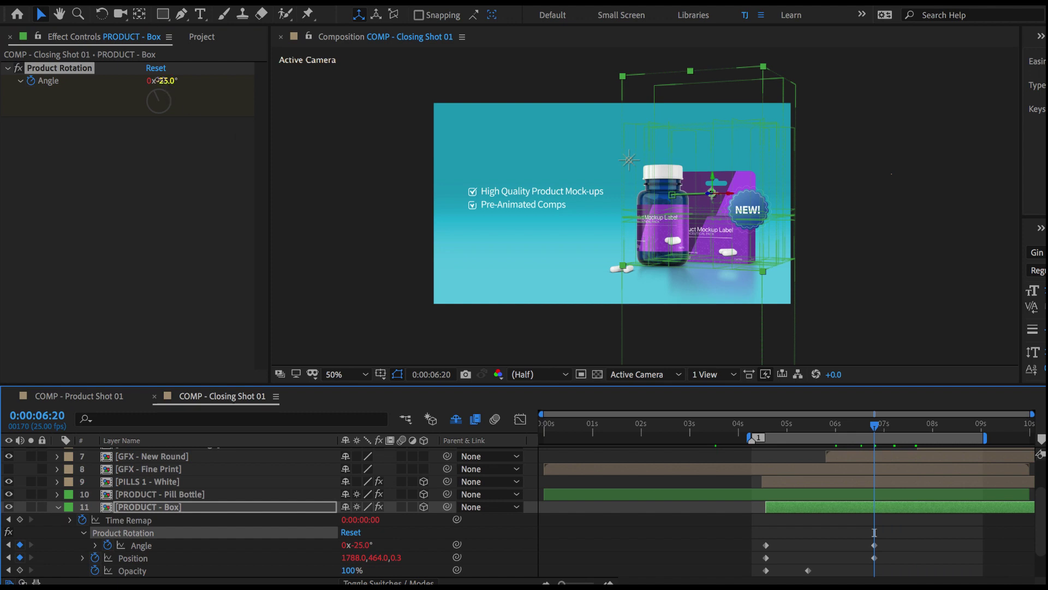
pyautogui.press('Return')
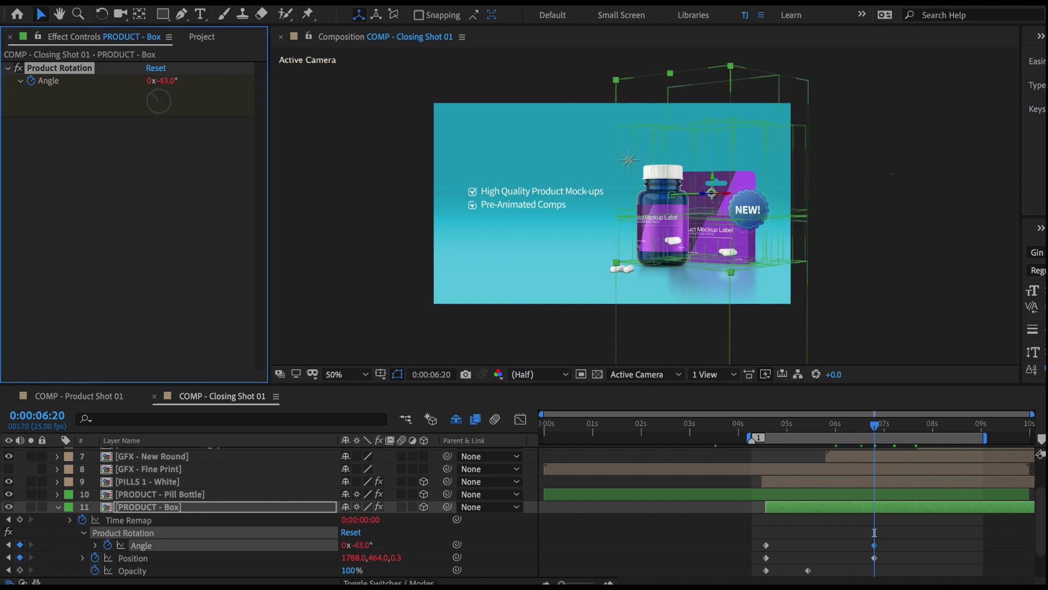
pyautogui.click(725, 549)
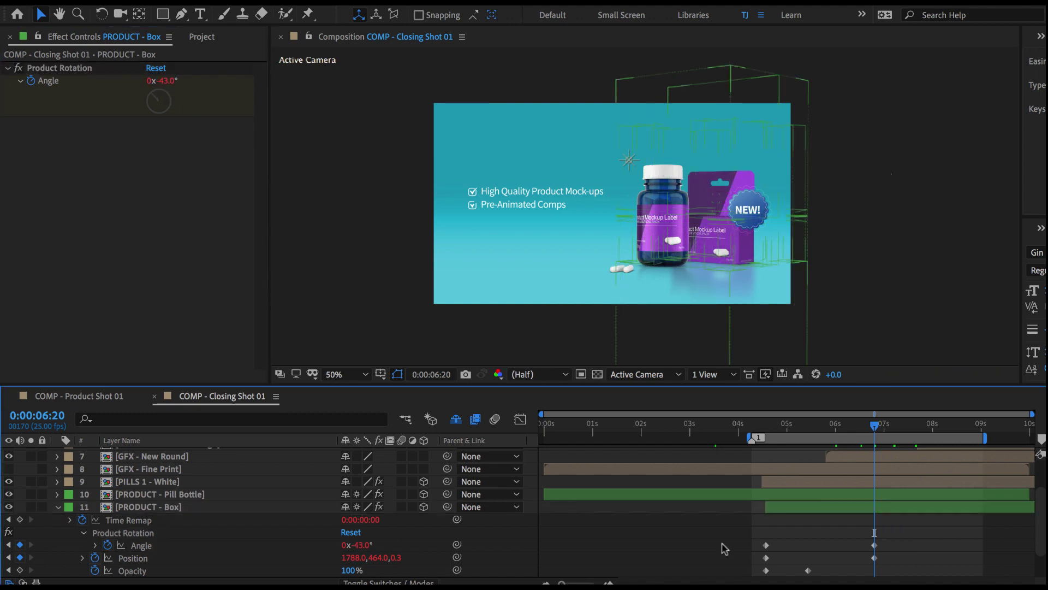
# Compare the closing shot with APM - Promo Video v03.mp4 in QuickTime Player and preview the composition enlarged in After Effects
pyautogui.press('super+Tab')
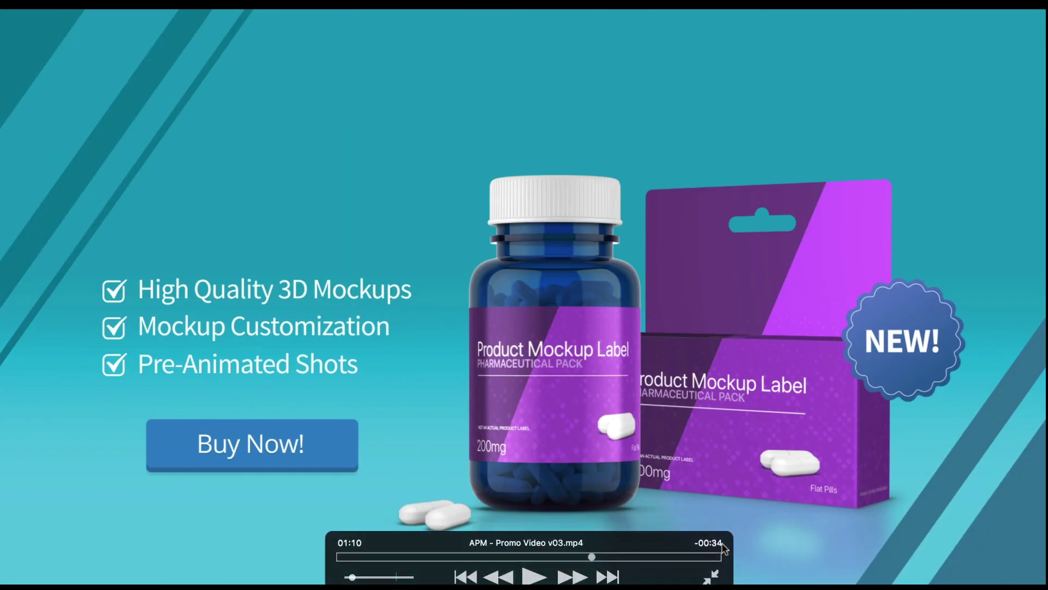
pyautogui.press('super+Tab')
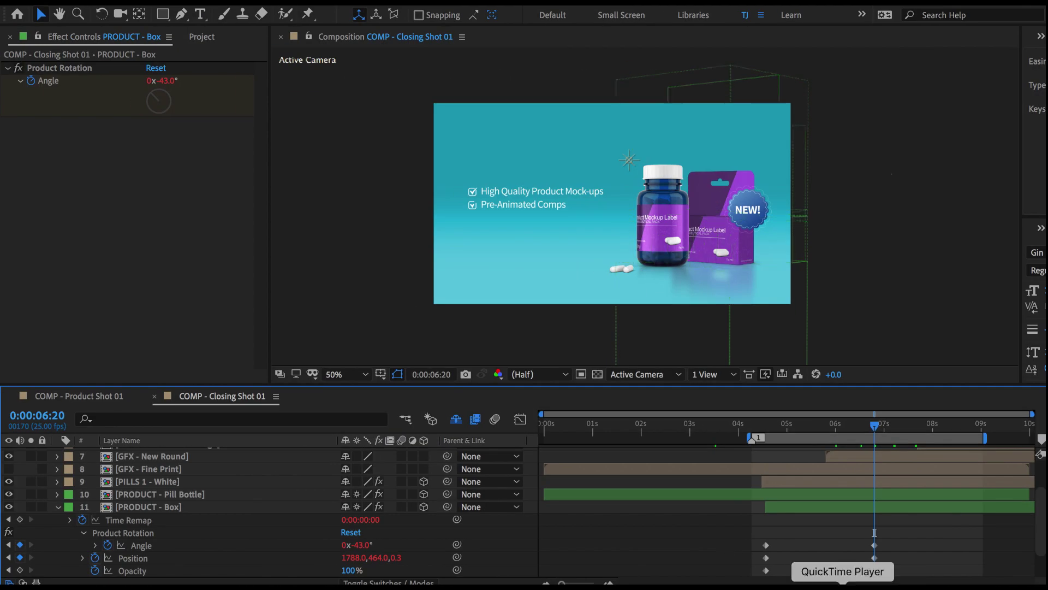
pyautogui.click(867, 582)
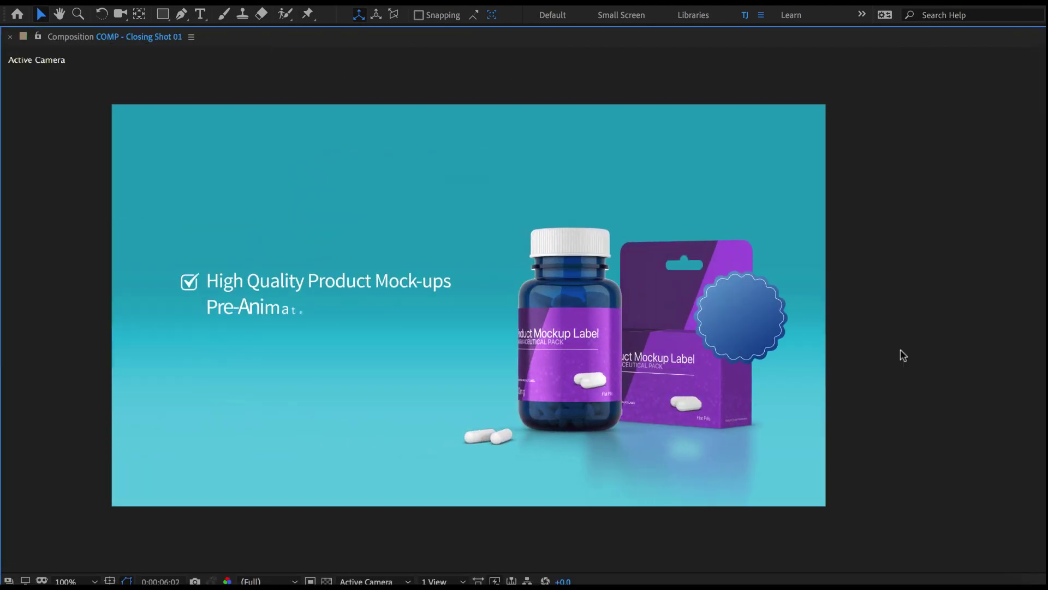